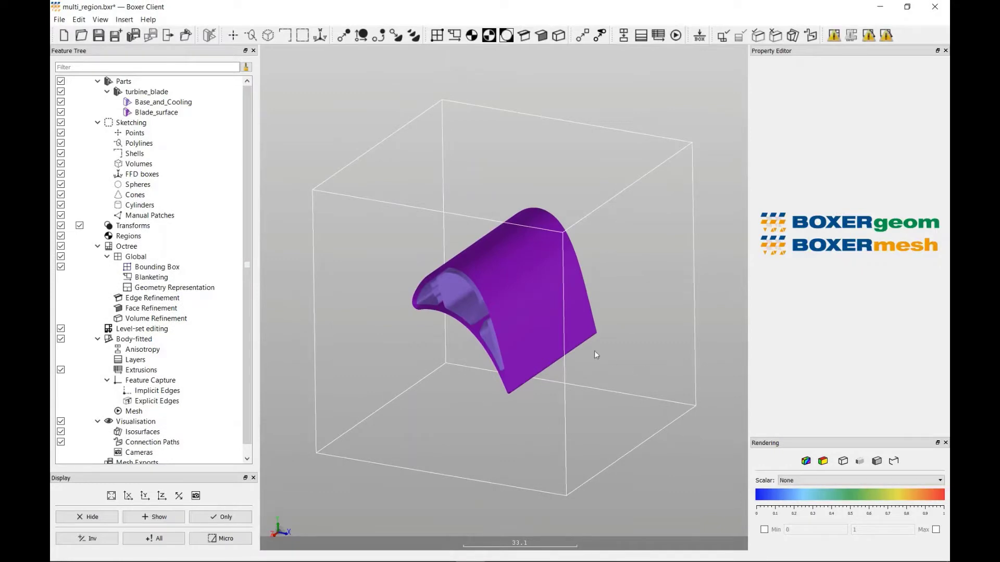
# - Constrain the Cartesian bounding box to Fixed Y and make it Y-periodic
pyautogui.moveTo(480, 309); pyautogui.dragTo(526, 243)
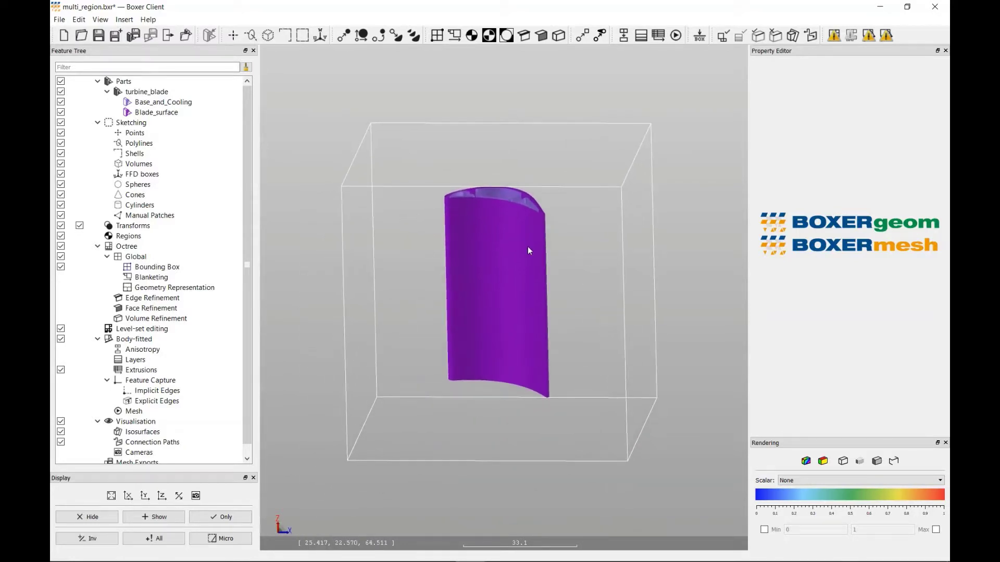
pyautogui.scroll(1, 528, 251)
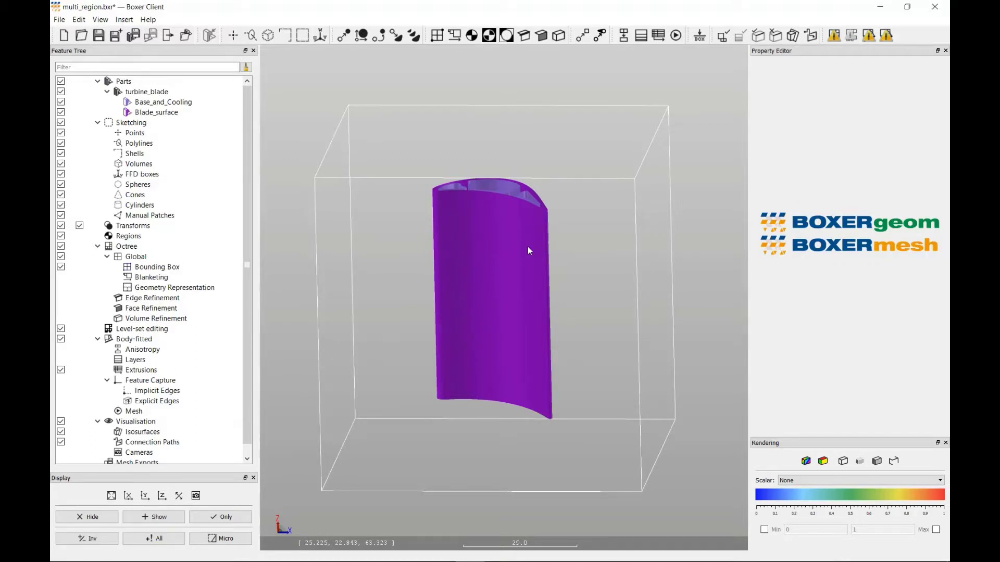
pyautogui.click(437, 36)
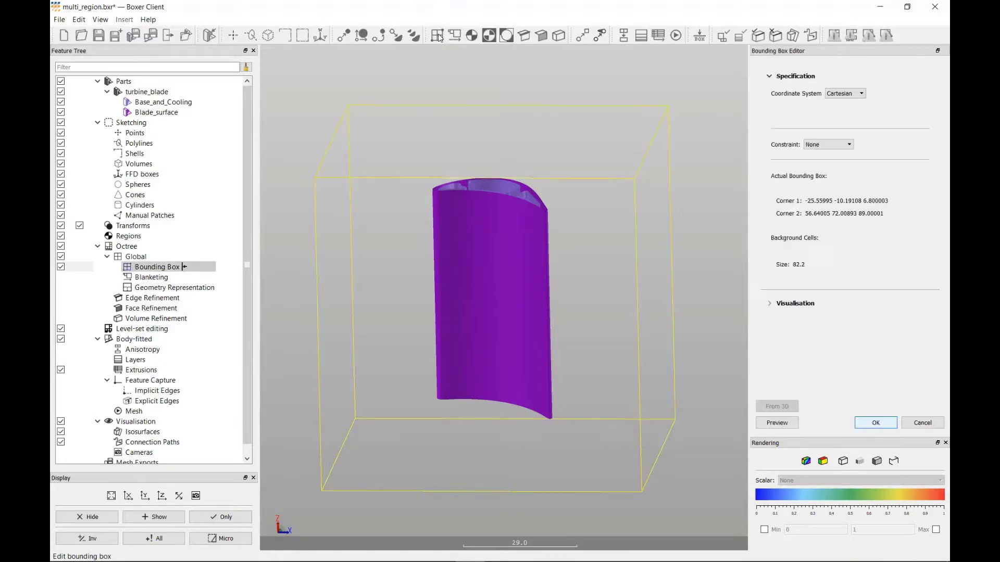
pyautogui.click(820, 124)
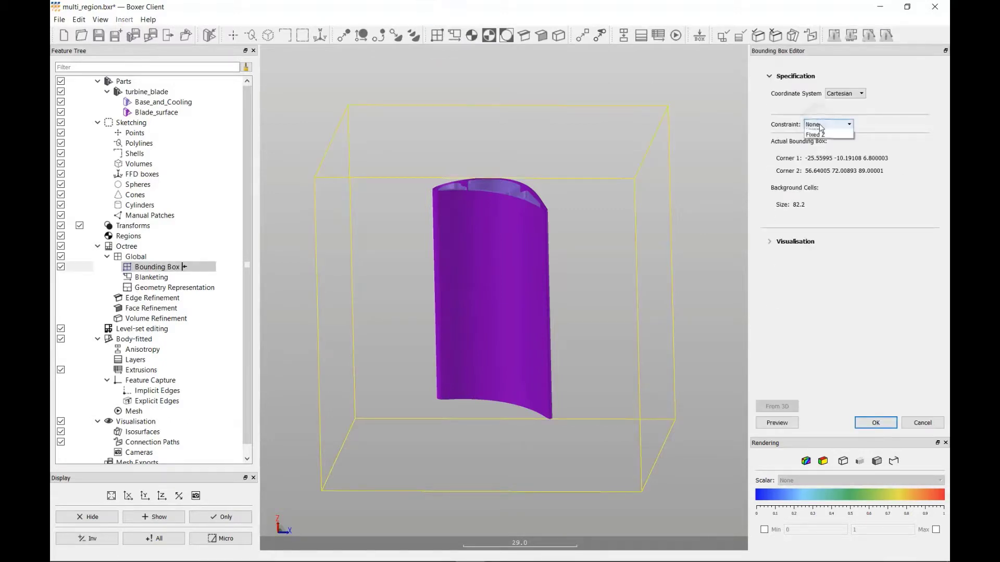
pyautogui.click(821, 163)
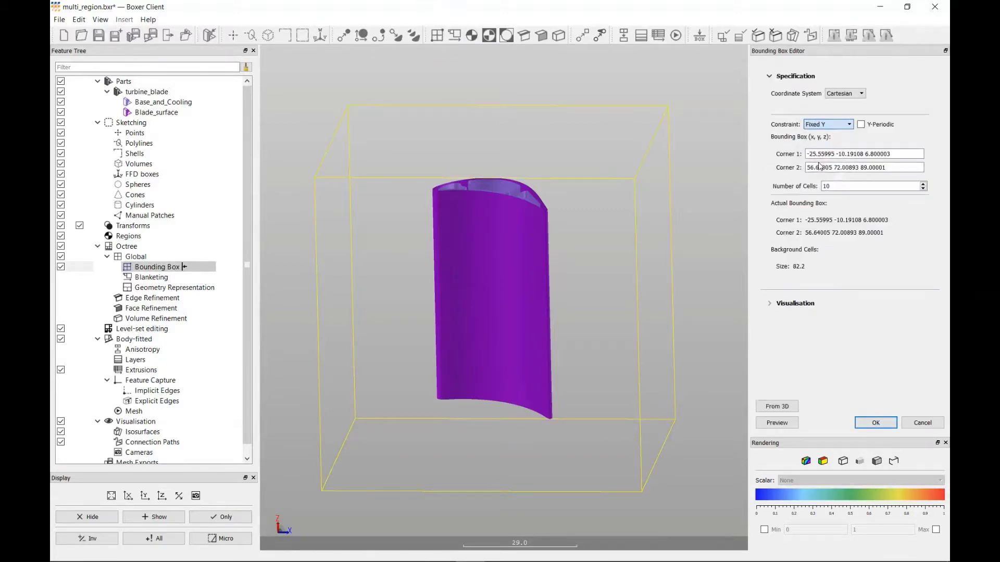
pyautogui.click(861, 125)
# - Move corner 1 of the bounding box to about -12.8, 3.0, 39.9 and preview the background grid
pyautogui.click(899, 154)
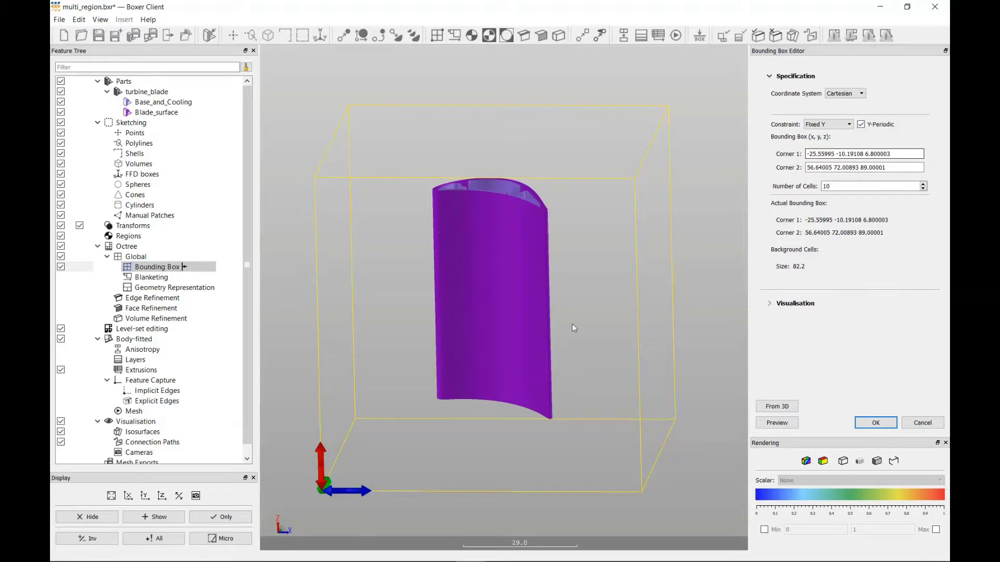
pyautogui.moveTo(321, 461); pyautogui.dragTo(405, 363)
pyautogui.scroll(2, 409, 325)
pyautogui.moveTo(410, 330); pyautogui.dragTo(409, 367, button='middle')
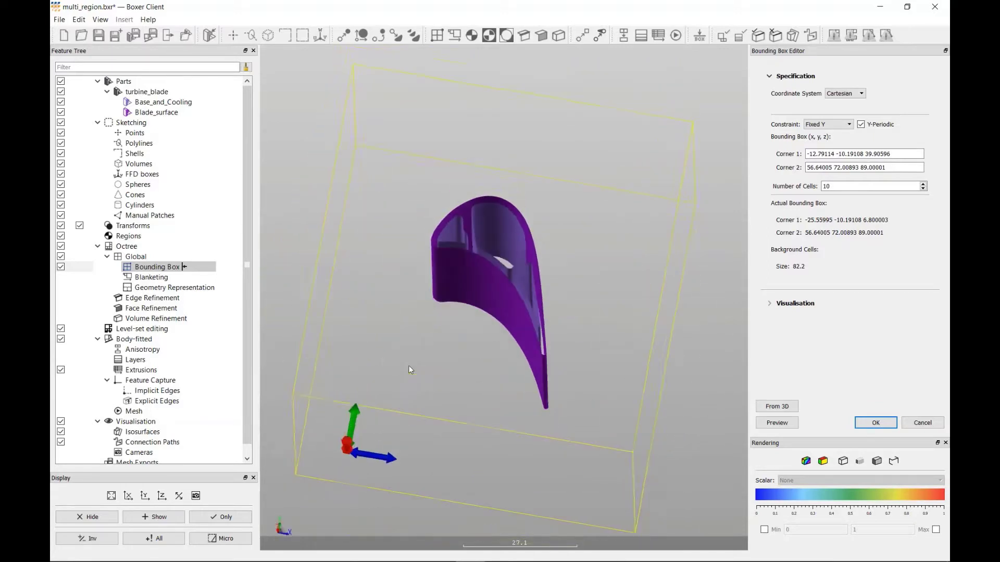
pyautogui.moveTo(364, 408); pyautogui.dragTo(371, 355)
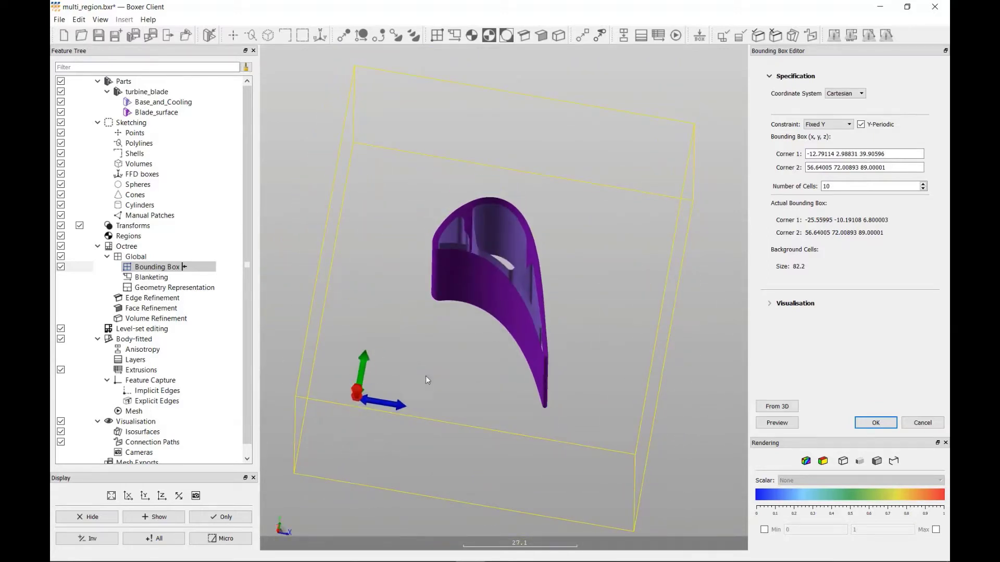
pyautogui.click(776, 424)
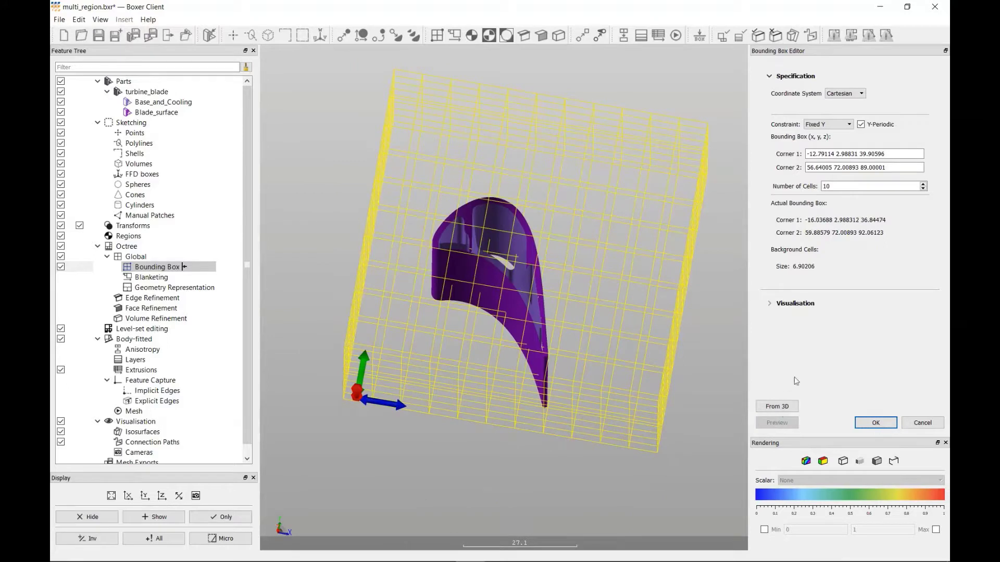
# - Move corner 2 of the bounding box to about 51.6, 53.7, 56.2 and preview the background grid
pyautogui.click(891, 168)
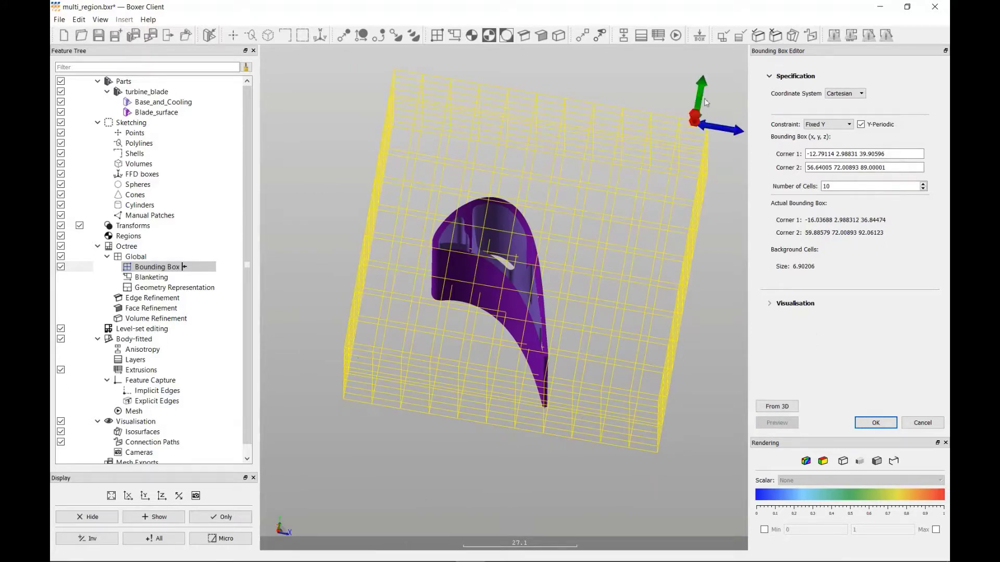
pyautogui.moveTo(692, 161); pyautogui.dragTo(640, 258)
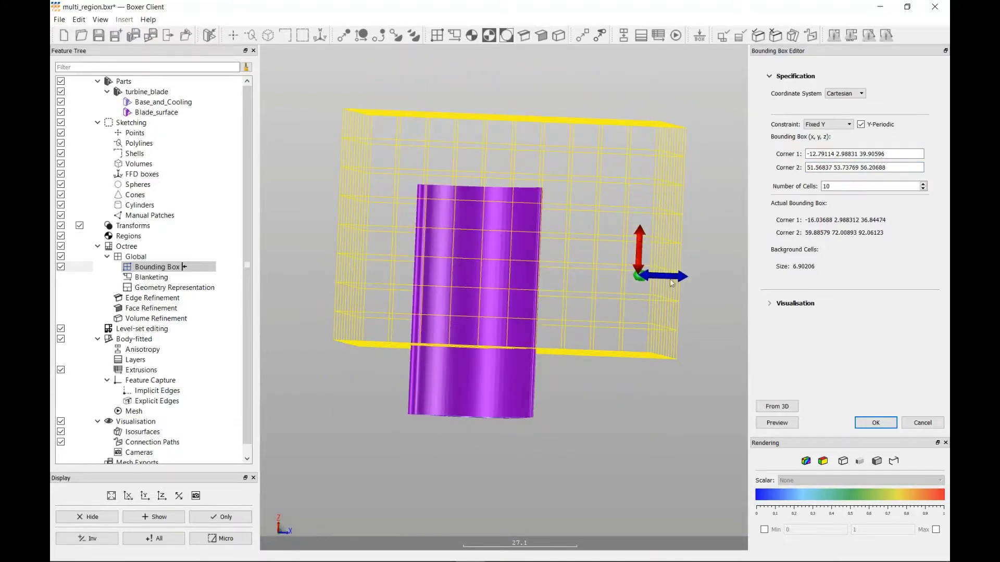
pyautogui.click(783, 424)
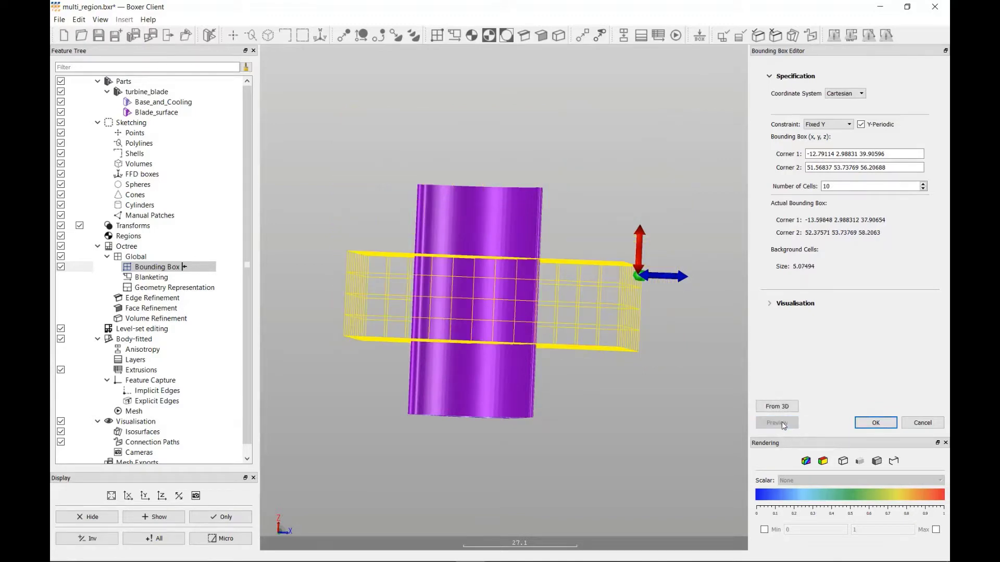
# - Set bounding box corner 1 to -26 10 30 and corner 2 to 56 55 36
pyautogui.tripleClick(894, 152)
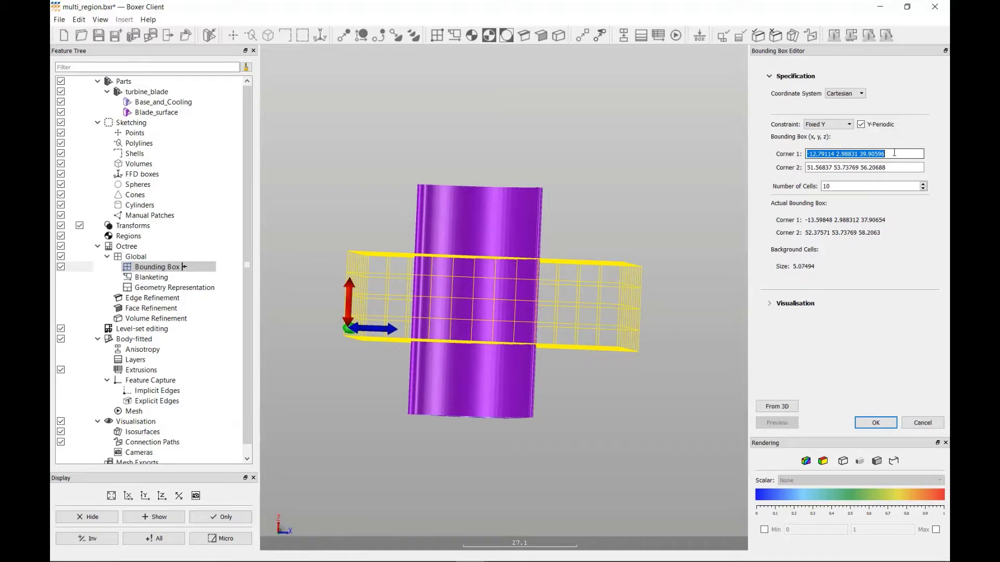
pyautogui.write('-26')
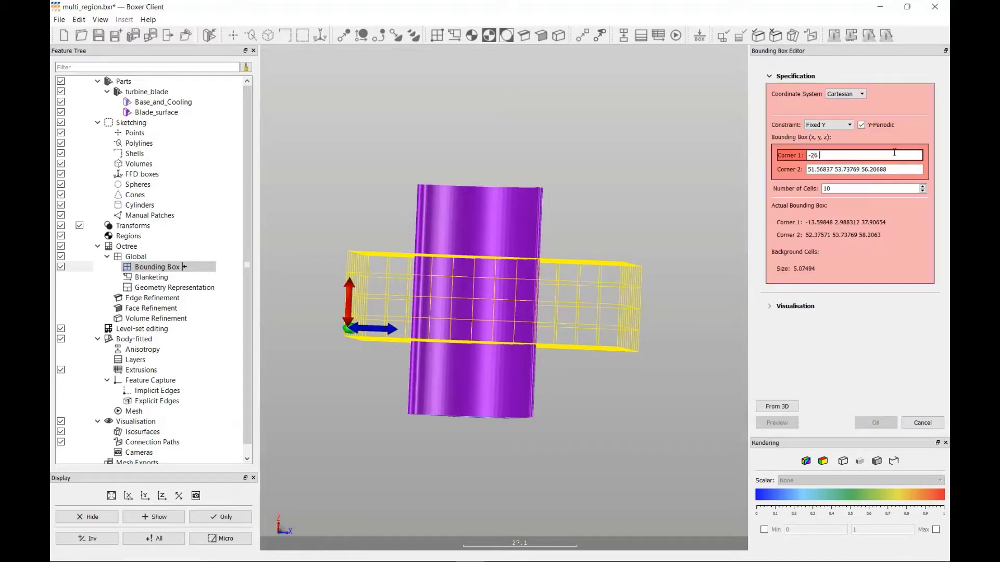
pyautogui.write(' 10 30')
pyautogui.press('Tab')
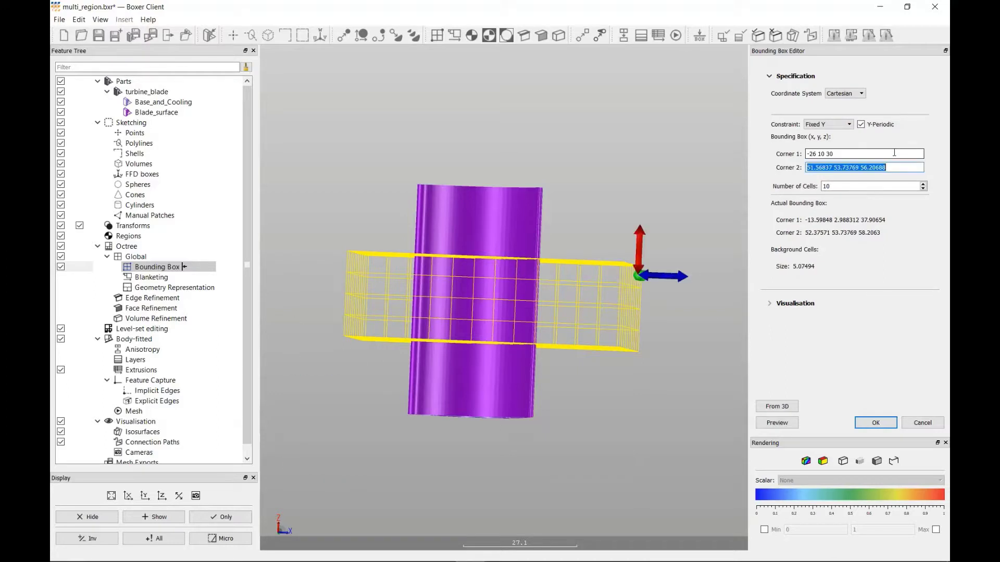
pyautogui.write('5')
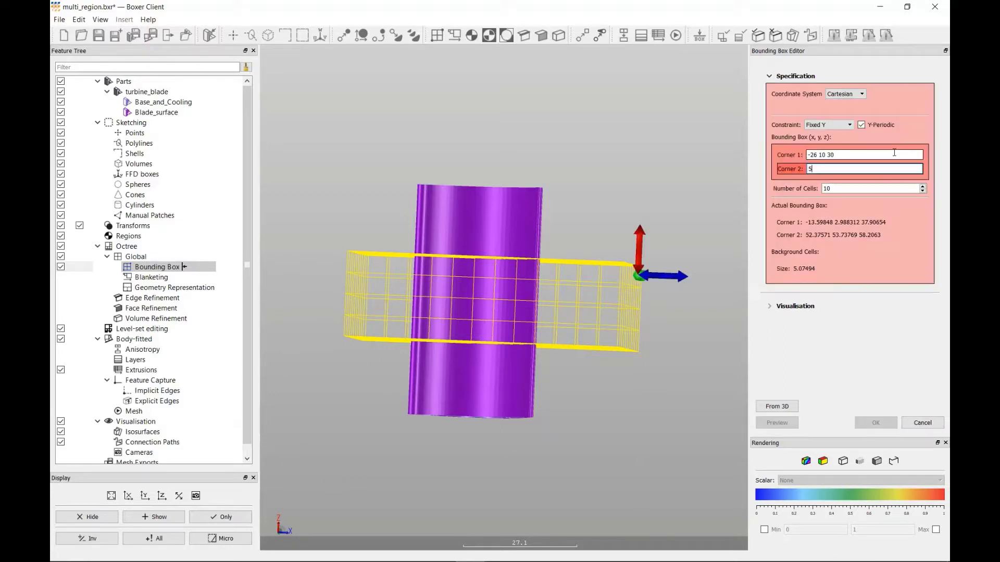
pyautogui.write('6 55 36')
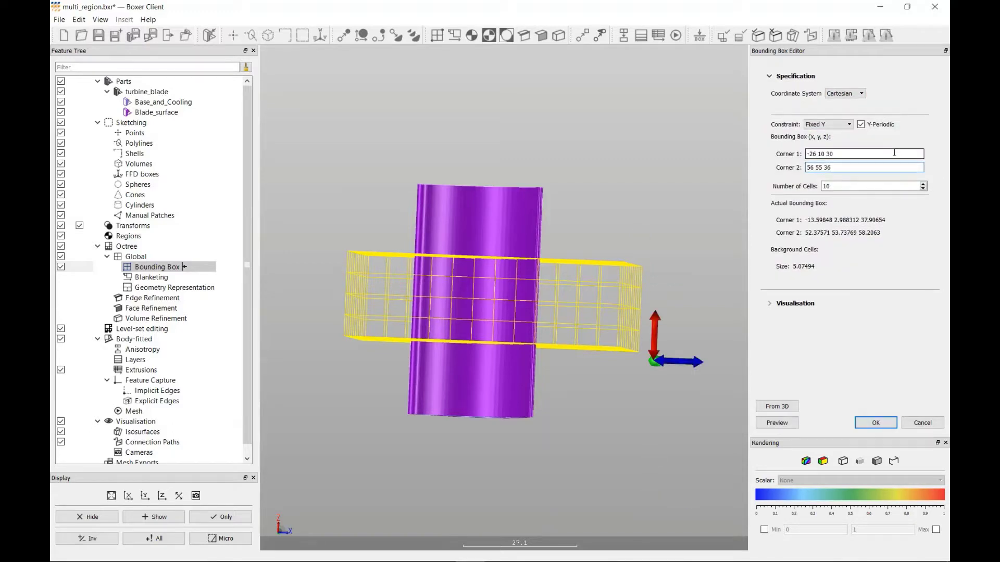
# - Set the bounding box's number of cells to 45, preview the grid and accept the bounding box
pyautogui.press('Tab')
pyautogui.write('4')
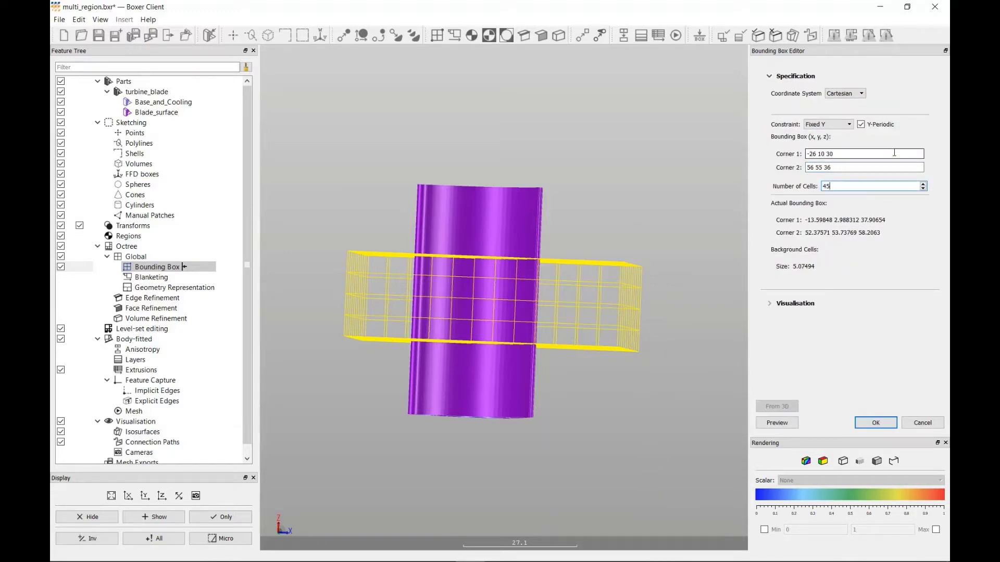
pyautogui.click(777, 423)
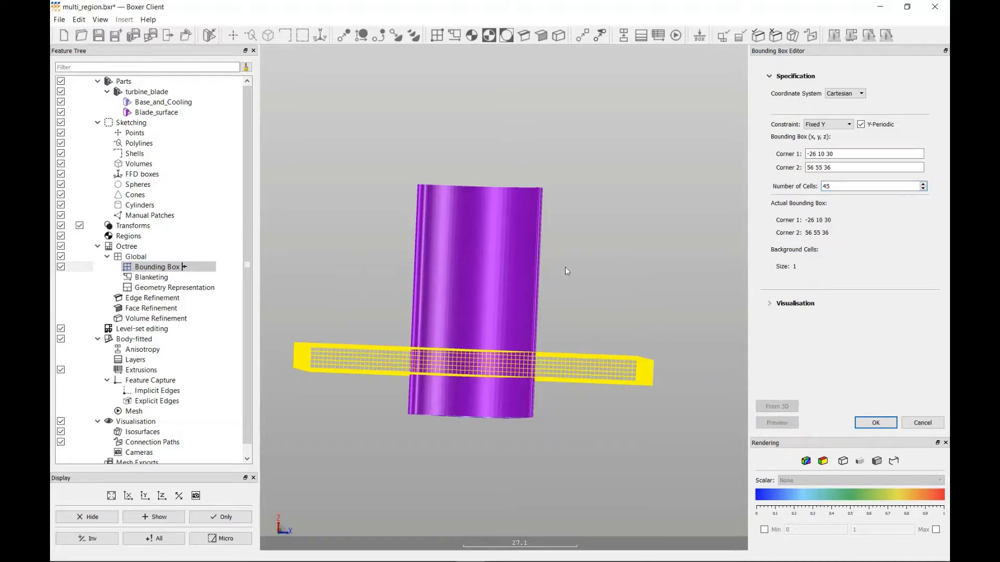
pyautogui.moveTo(537, 252); pyautogui.dragTo(561, 328, button='middle')
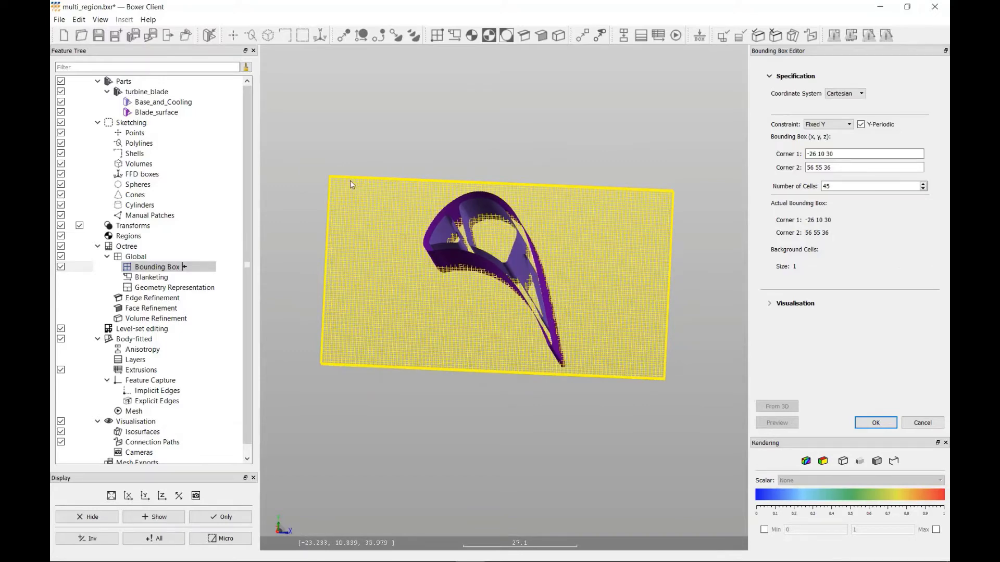
pyautogui.click(873, 423)
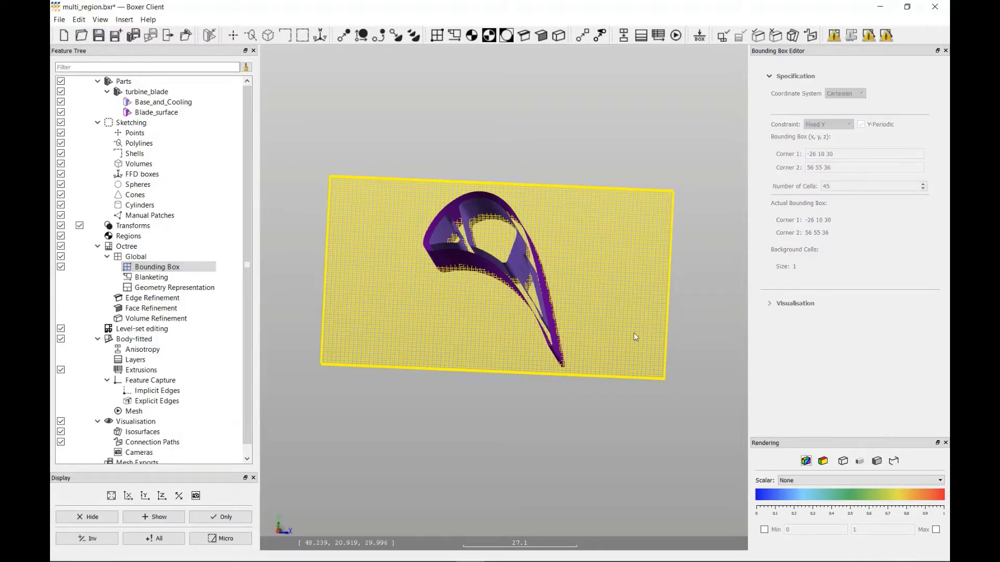
# - Create a new region and name it fluid
pyautogui.click(472, 35)
pyautogui.click(809, 87)
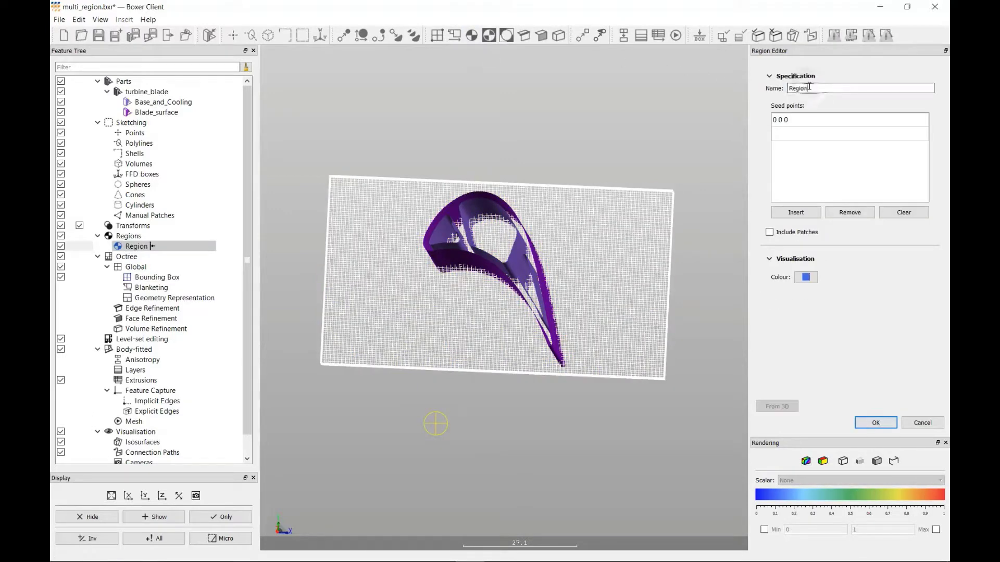
pyautogui.doubleClick(809, 88)
pyautogui.write('fluid')
# - Move the fluid region's seed point outside the blade and inside the bounding box, to about 0, 22.6, 33.1, and accept the region
pyautogui.click(801, 120)
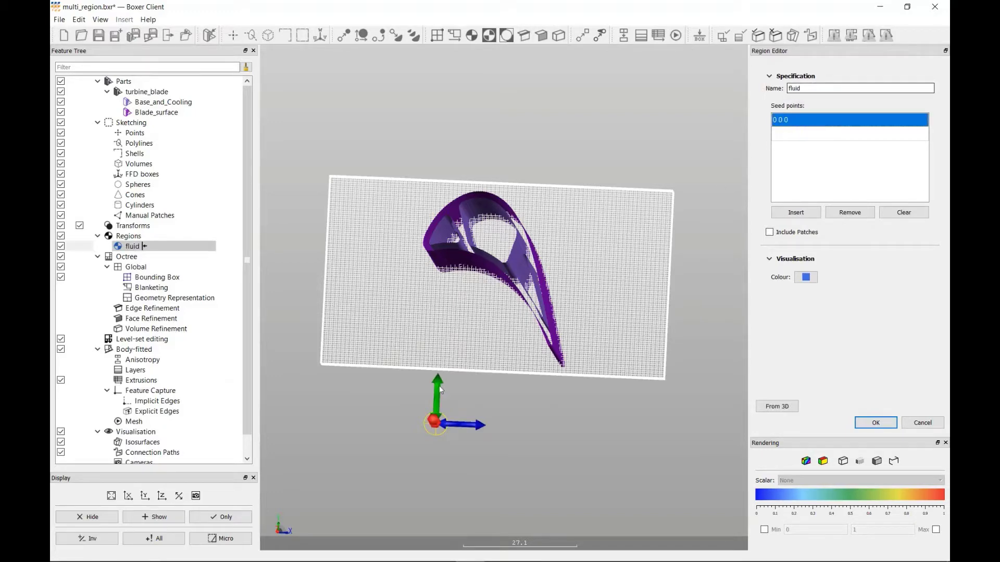
pyautogui.moveTo(439, 386); pyautogui.dragTo(456, 289)
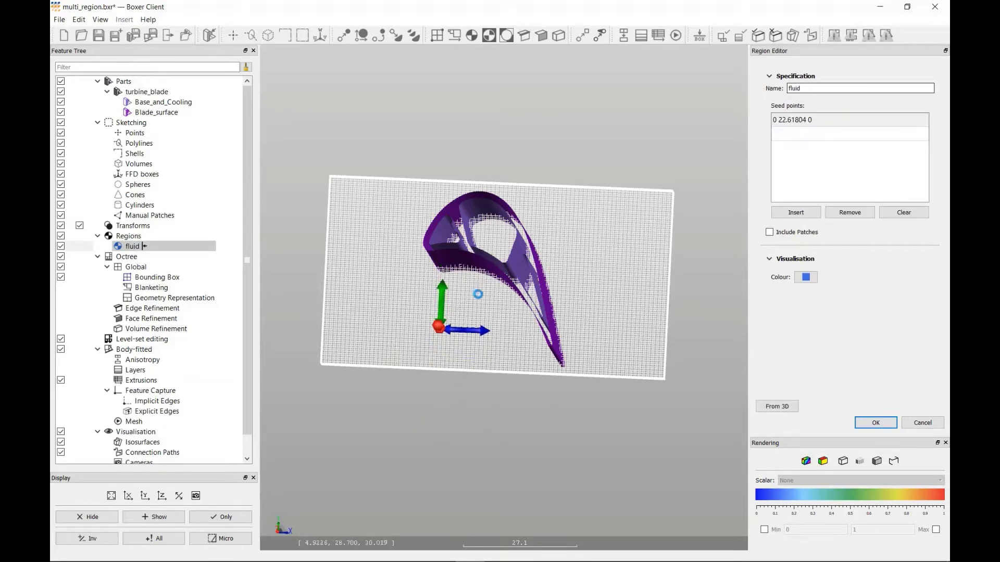
pyautogui.moveTo(477, 293)
pyautogui.mouseDown(button='middle')
pyautogui.moveTo(473, 253)
pyautogui.moveTo(487, 248)
pyautogui.moveTo(477, 286)
pyautogui.mouseUp(button='middle')
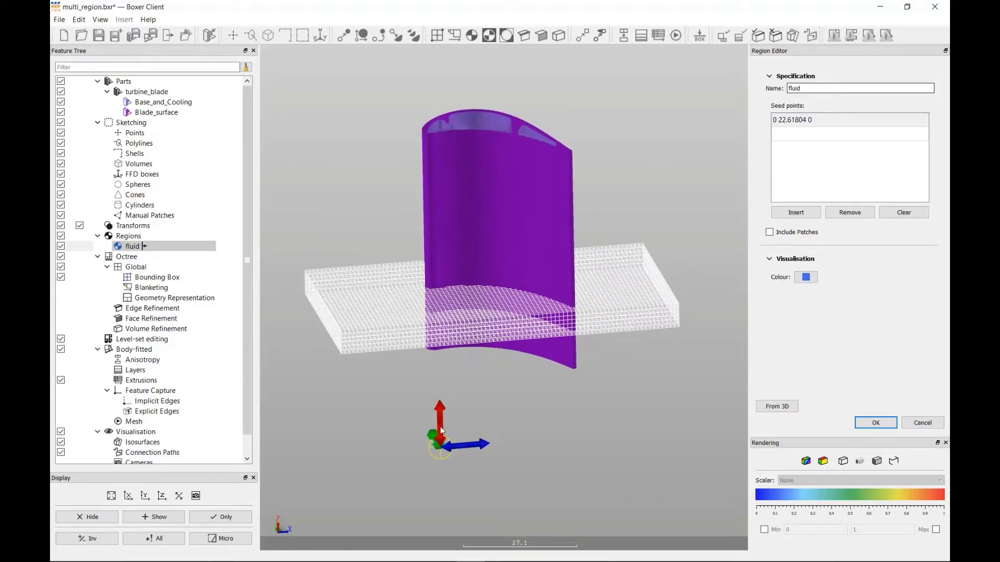
pyautogui.moveTo(439, 427); pyautogui.dragTo(453, 317)
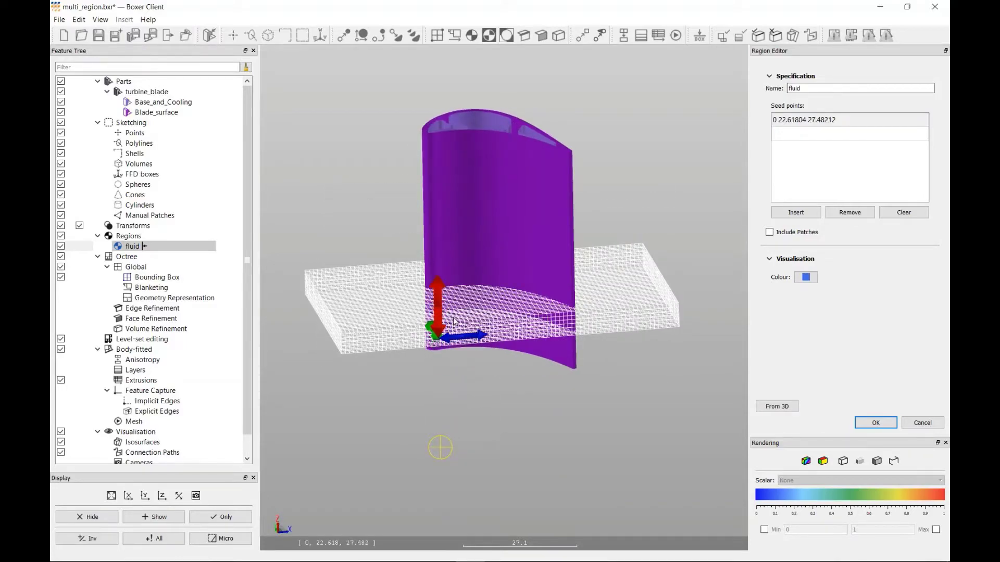
pyautogui.moveTo(453, 312)
pyautogui.mouseDown(button='middle')
pyautogui.moveTo(459, 365)
pyautogui.moveTo(449, 309)
pyautogui.mouseUp(button='middle')
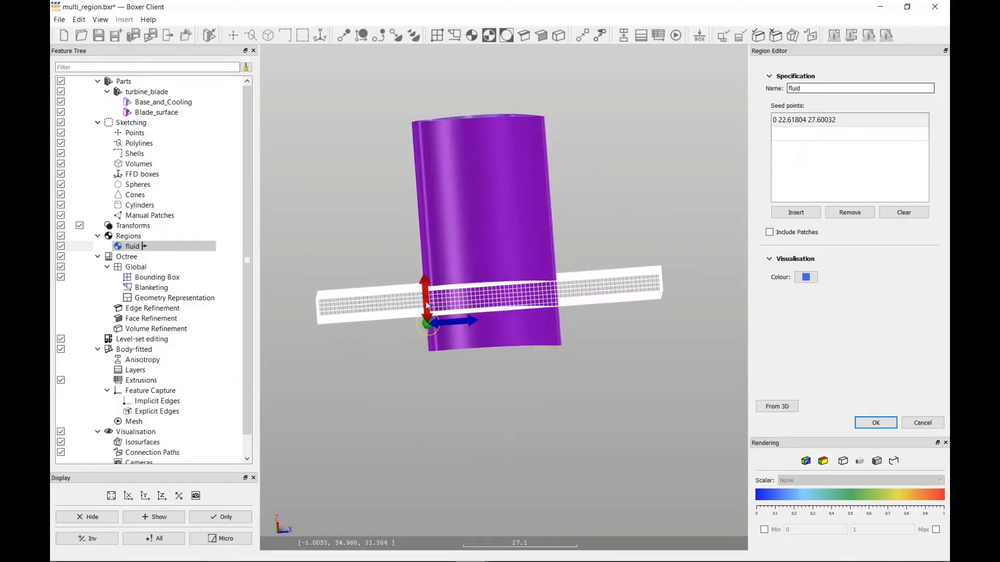
pyautogui.moveTo(425, 301); pyautogui.dragTo(427, 277)
pyautogui.moveTo(427, 278); pyautogui.dragTo(461, 300, button='middle')
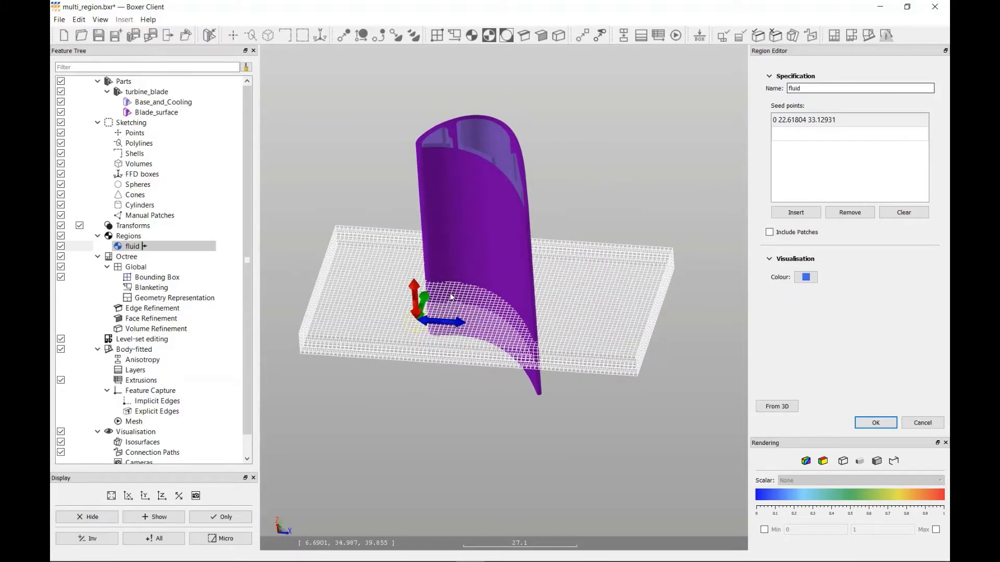
pyautogui.click(884, 423)
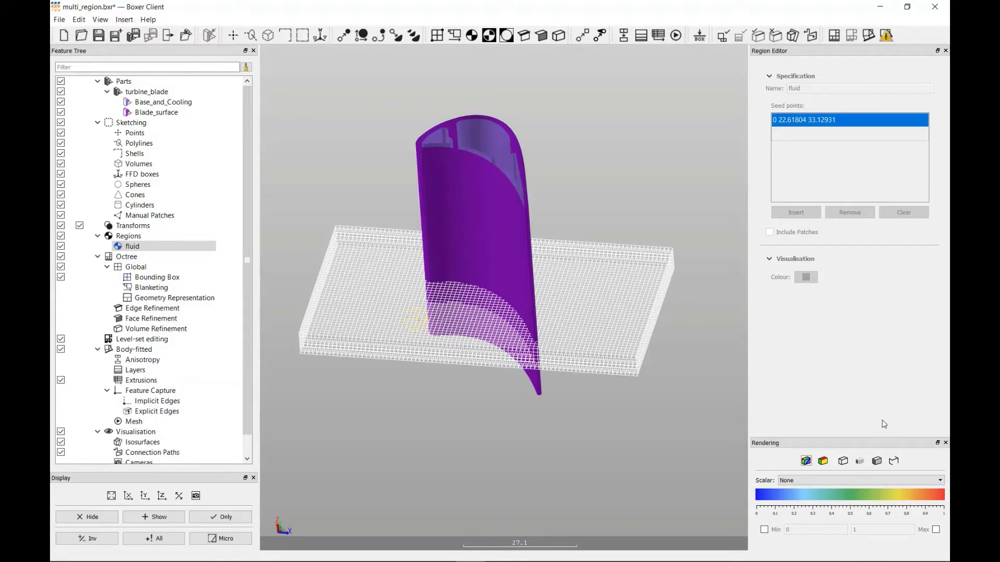
# - Create an edge refinement at level 2 with the minimum angle deviation criterion turned off
pyautogui.click(525, 35)
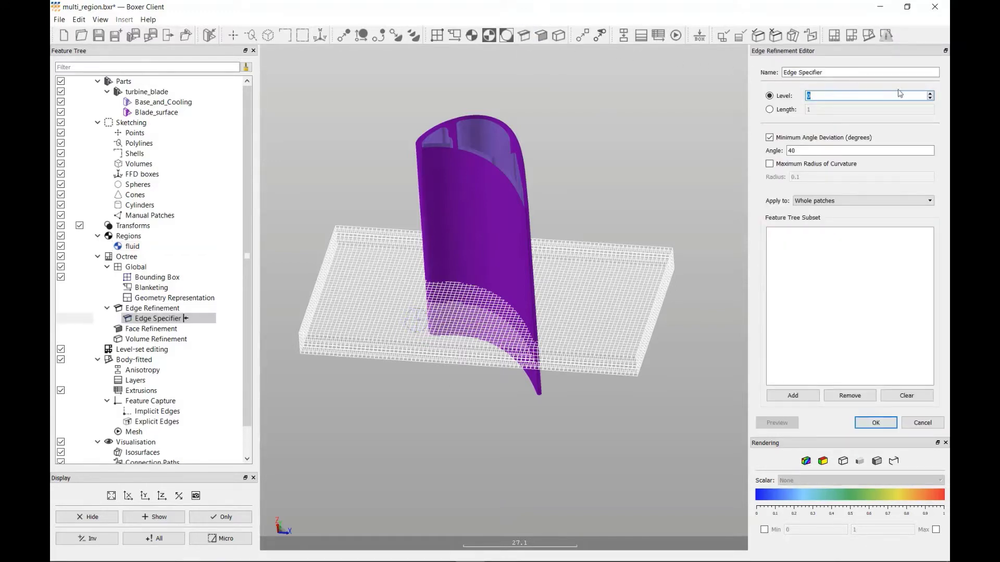
pyautogui.click(931, 95)
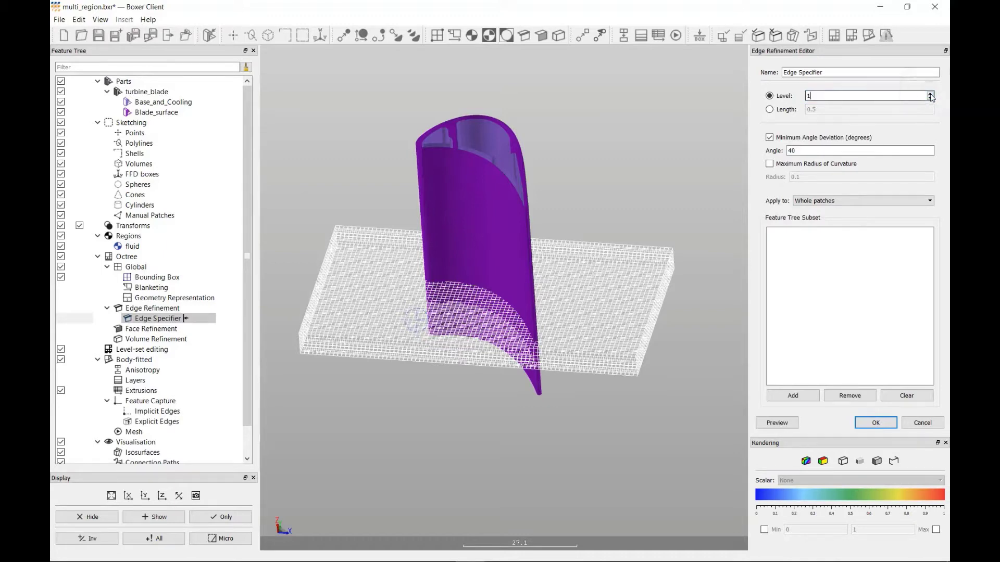
pyautogui.click(930, 95)
pyautogui.click(770, 138)
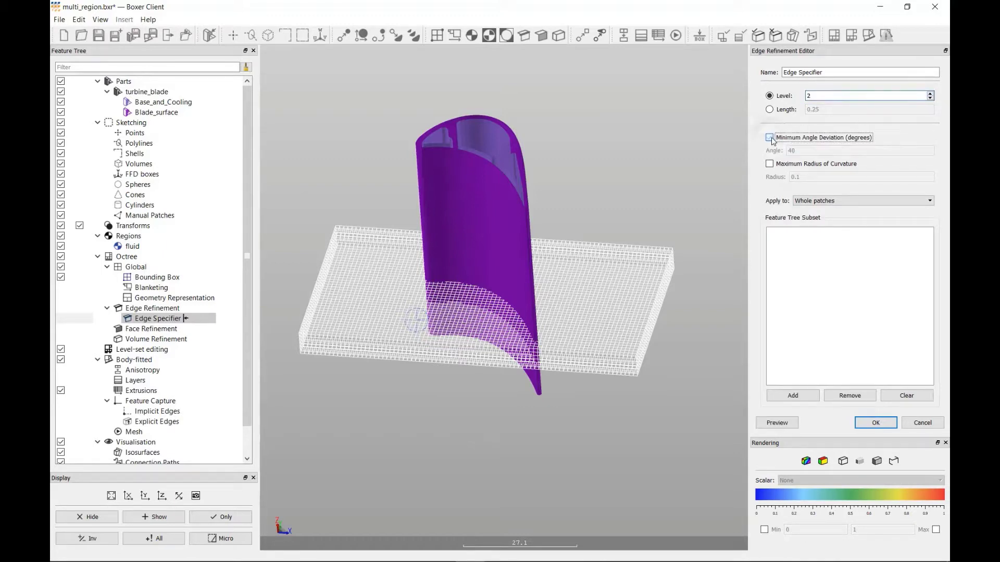
# - Enable a maximum radius of curvature of 2 for the edge refinement and add Blade_surface to its feature subset
pyautogui.click(770, 165)
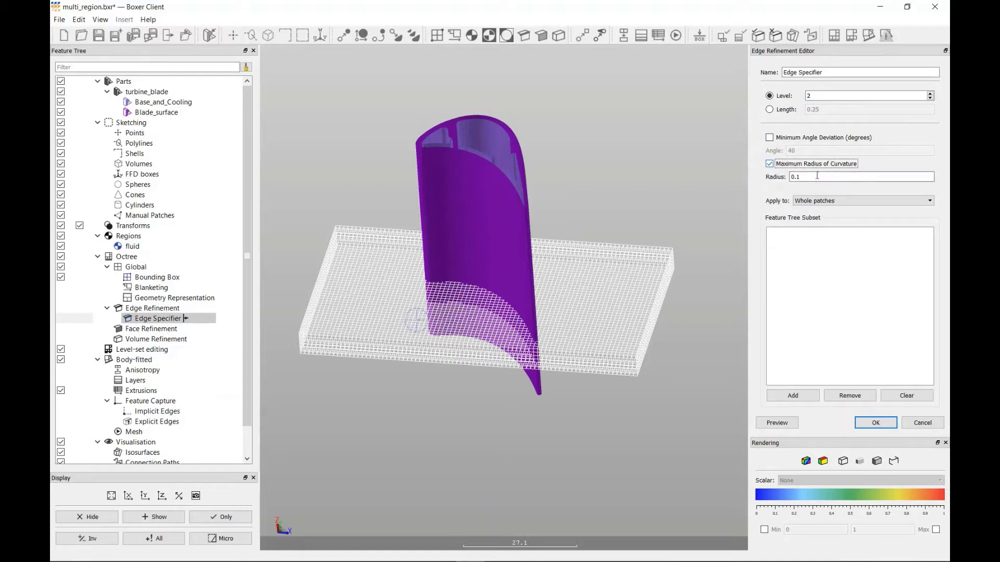
pyautogui.press('Tab')
pyautogui.write('2')
pyautogui.click(164, 113)
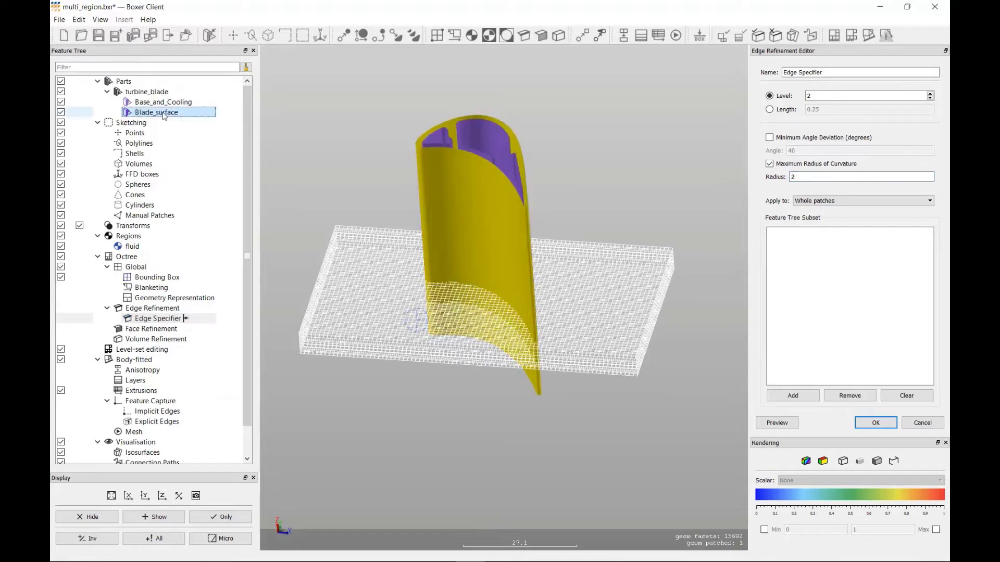
pyautogui.moveTo(164, 115); pyautogui.dragTo(833, 261)
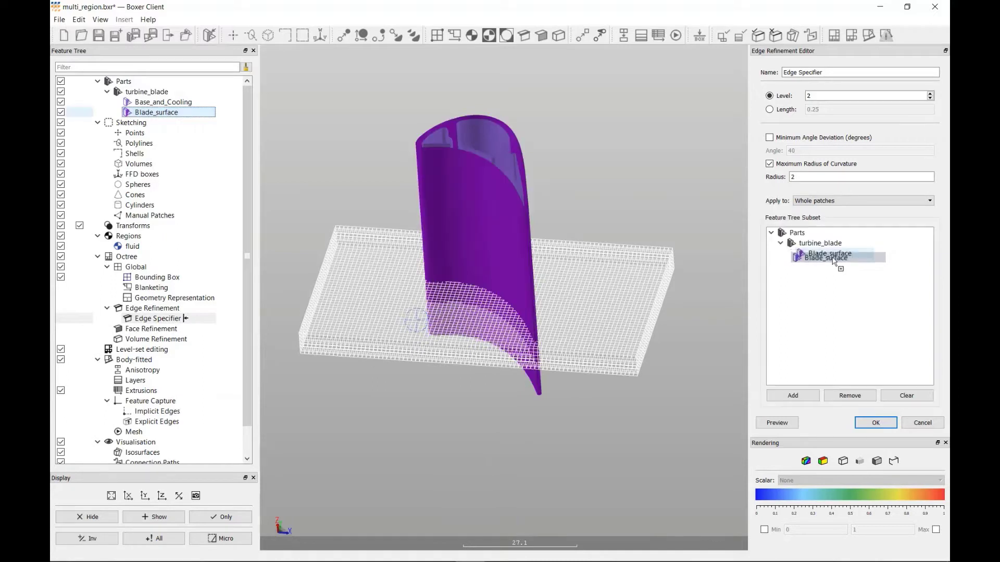
# - Accept the edge refinement and show the octree refinement preview with the bounding box hidden
pyautogui.click(877, 423)
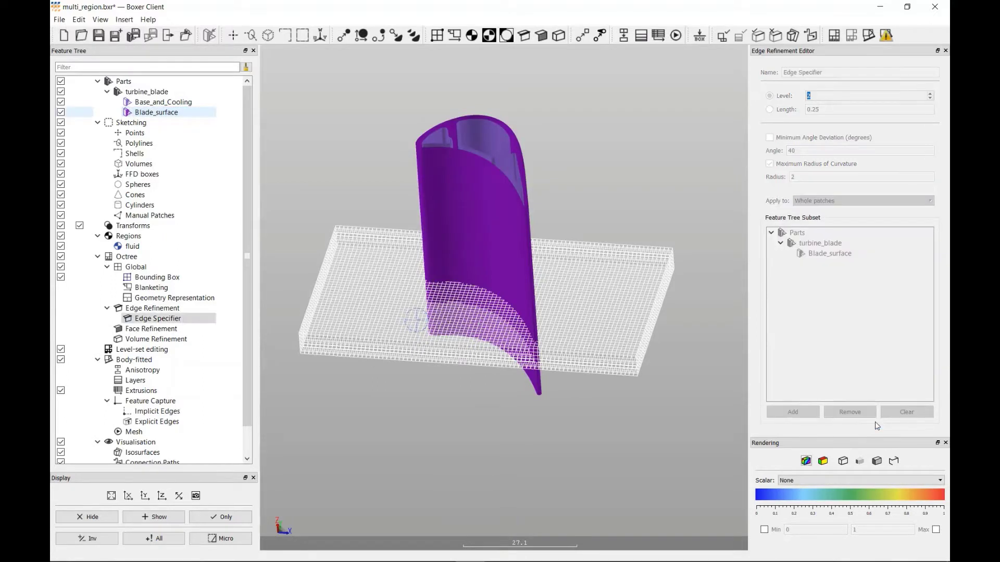
pyautogui.click(61, 278)
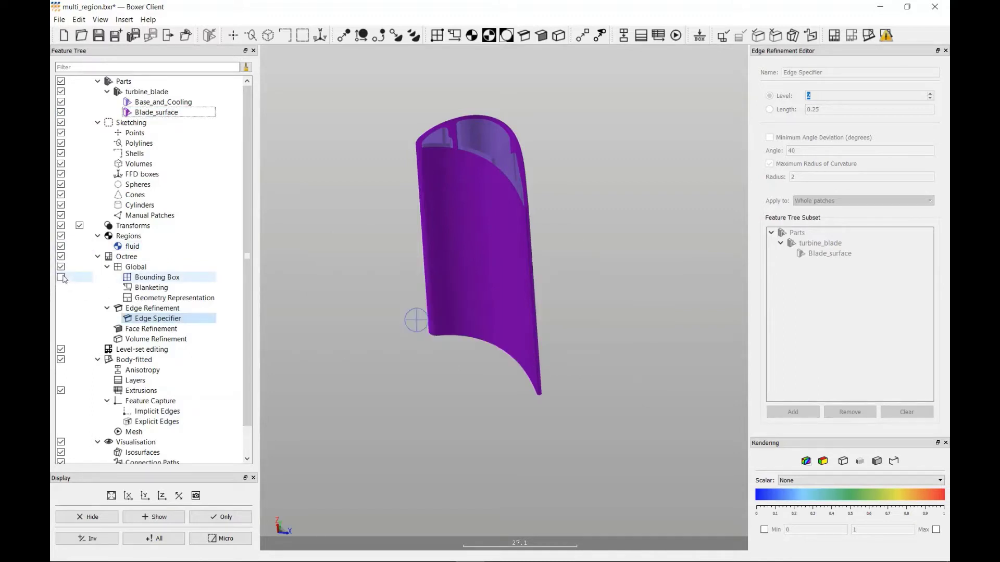
pyautogui.click(723, 37)
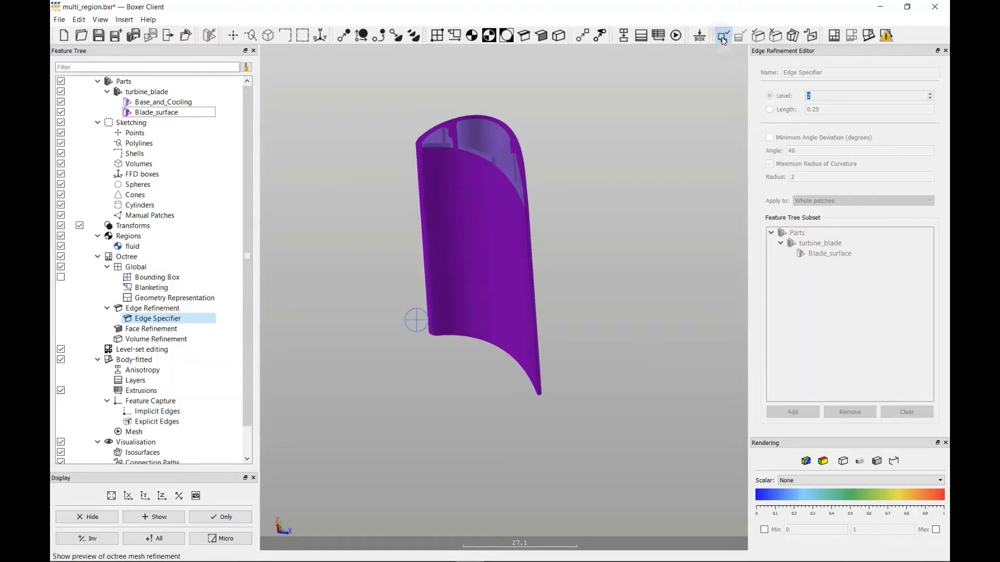
# - Examine the previewed edge refinement at the blade's leading and trailing edges
pyautogui.scroll(6, 545, 344)
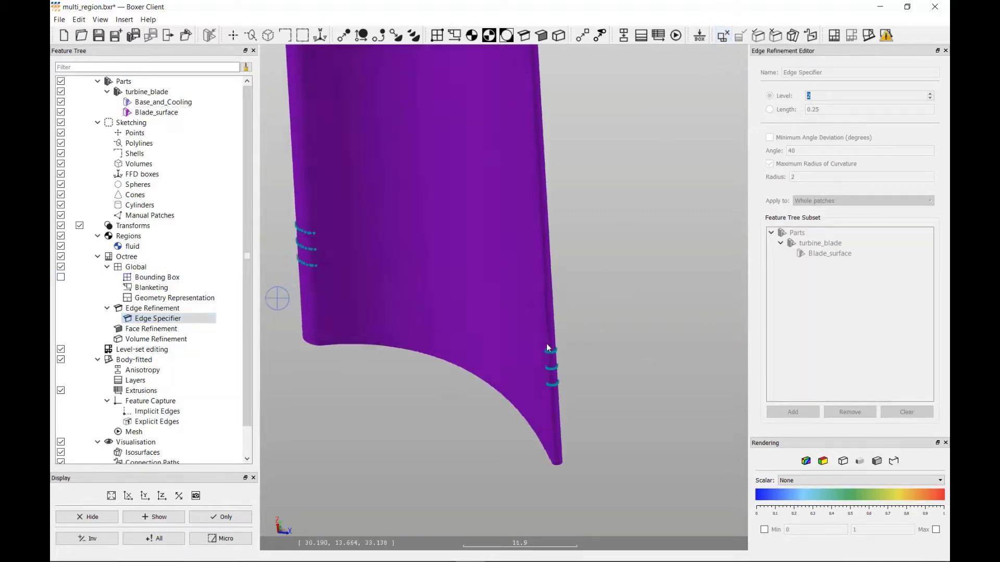
pyautogui.moveTo(545, 342); pyautogui.dragTo(427, 330, button='middle')
pyautogui.scroll(9, 389, 333)
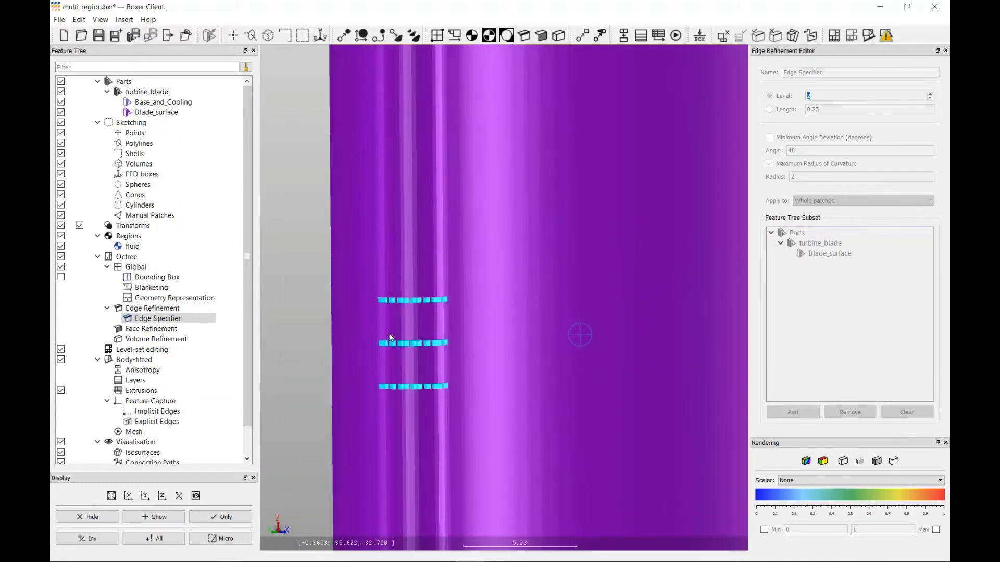
pyautogui.scroll(-10, 389, 333)
pyautogui.scroll(-6, 389, 333)
pyautogui.moveTo(424, 306); pyautogui.dragTo(480, 323, button='middle')
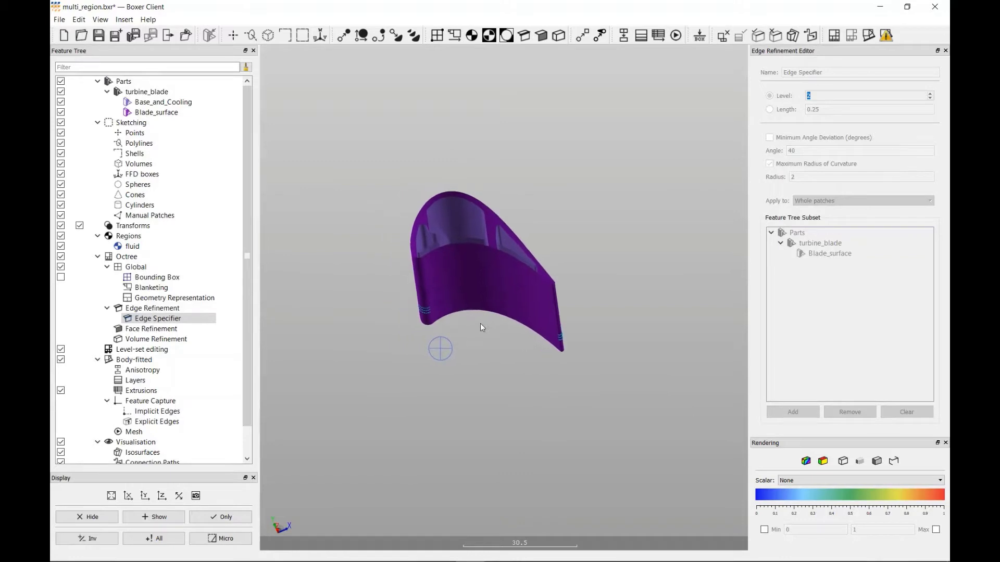
pyautogui.scroll(3, 480, 324)
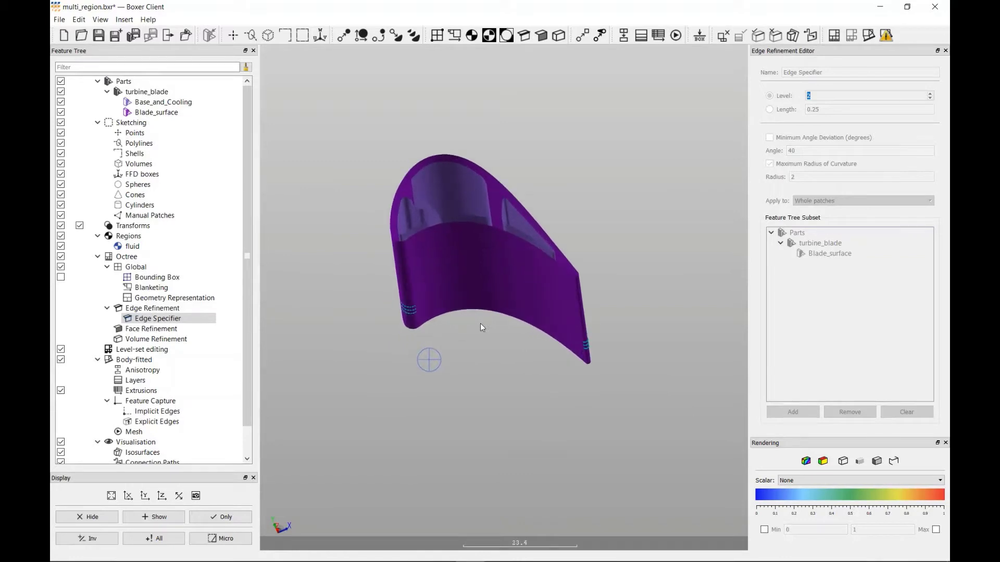
# - Create a second edge refinement at level 3 with the minimum angle deviation criterion turned off
pyautogui.click(523, 36)
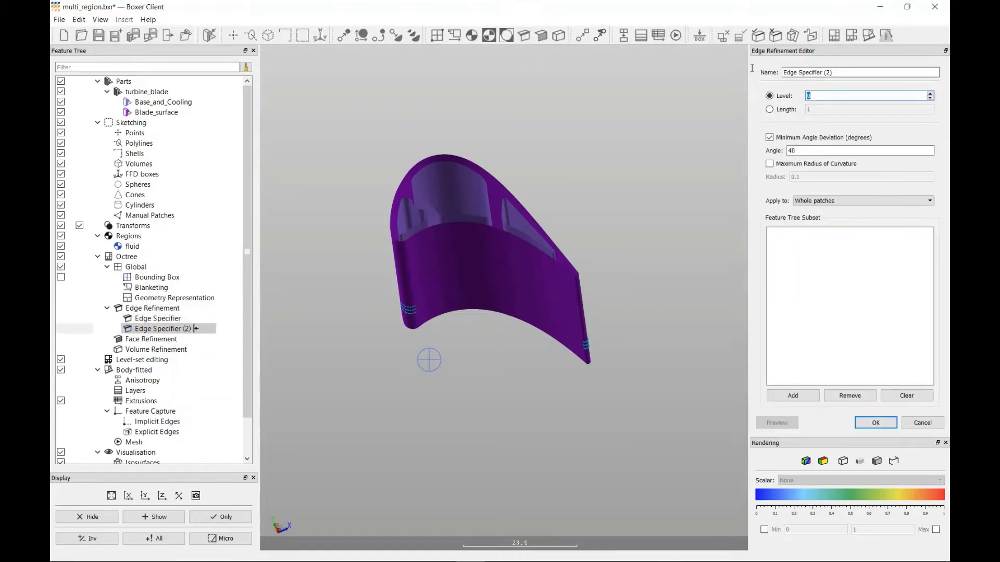
pyautogui.click(931, 94)
pyautogui.click(931, 94)
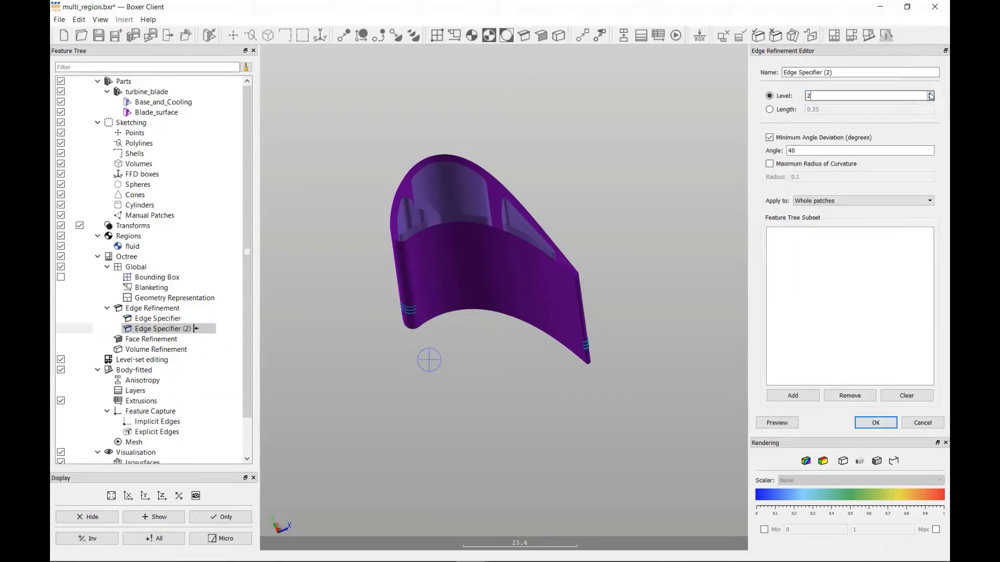
pyautogui.click(931, 94)
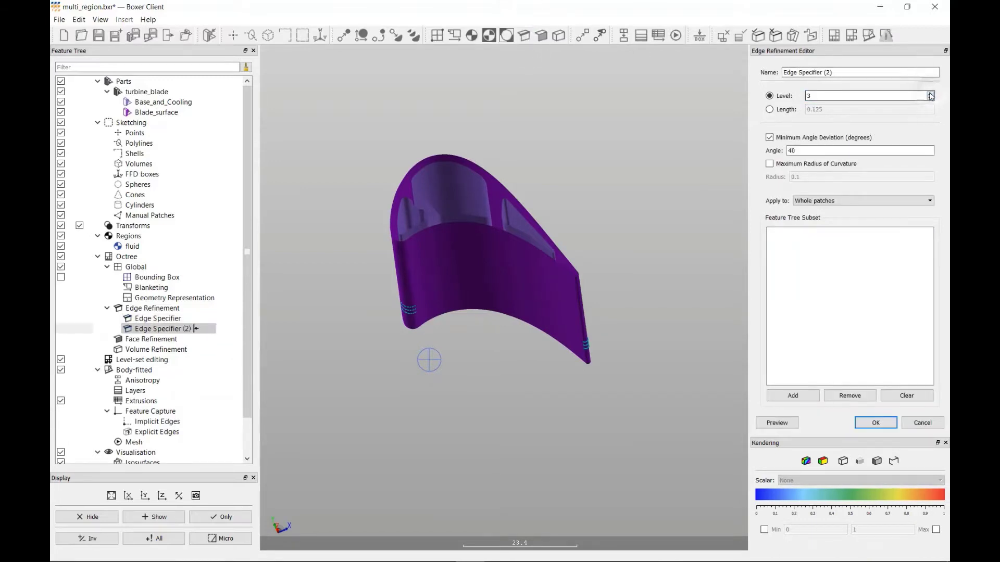
pyautogui.click(769, 138)
# - Enable a maximum radius of curvature of 0.5 for the second edge refinement and accept it with an empty feature subset
pyautogui.click(770, 163)
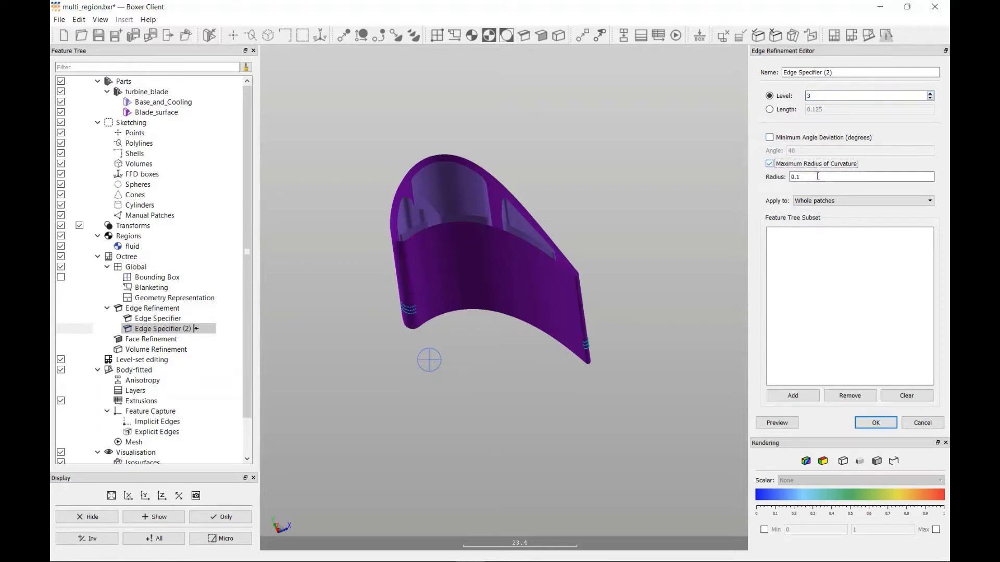
pyautogui.click(821, 177)
pyautogui.press('BackSpace')
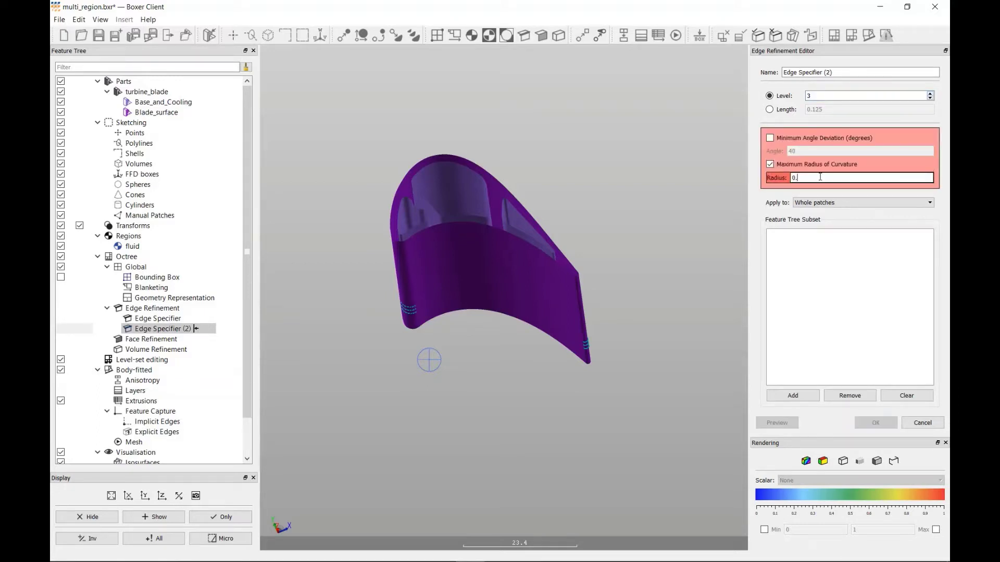
pyautogui.write('5')
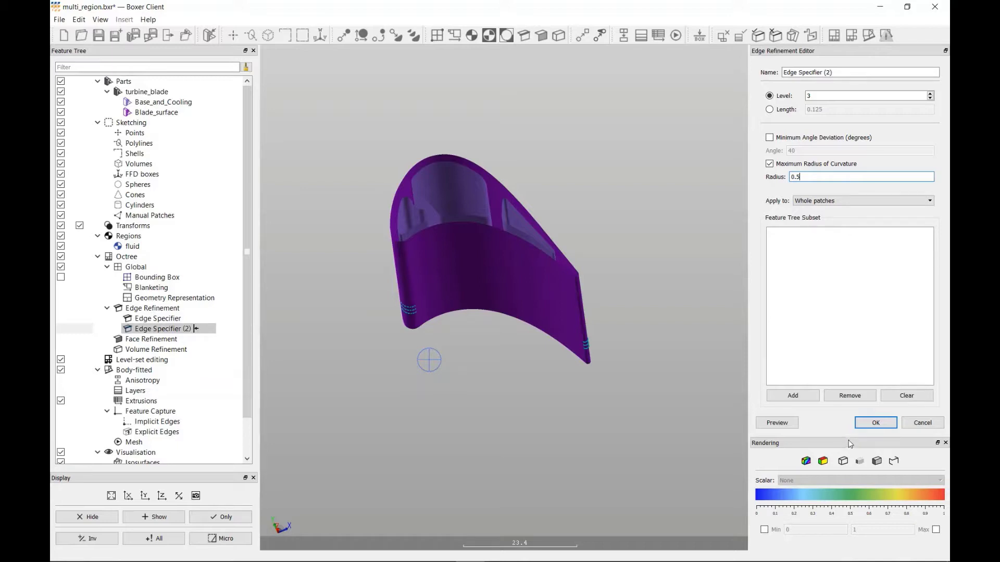
pyautogui.click(873, 425)
# - Examine the previewed edge refinement inside the blade's cooling passages, especially around the tight corners near the trailing edge
pyautogui.moveTo(524, 259); pyautogui.dragTo(516, 267)
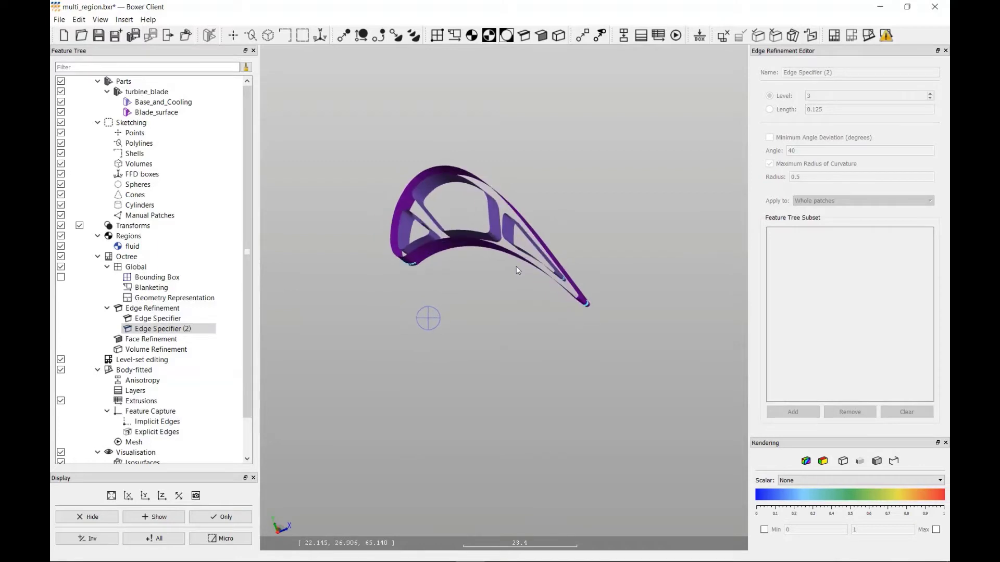
pyautogui.scroll(3, 505, 218)
pyautogui.scroll(2, 502, 207)
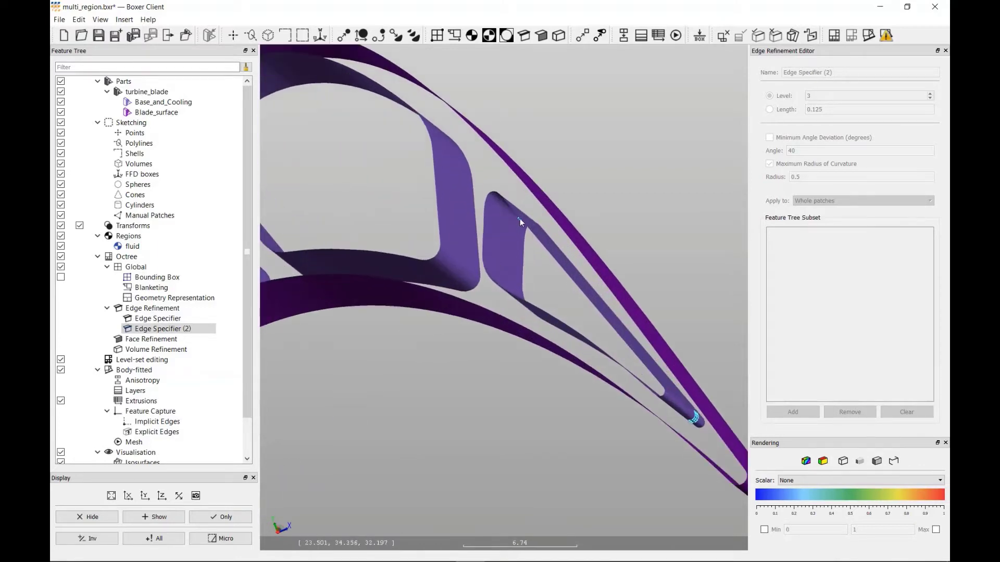
pyautogui.scroll(2, 520, 217)
pyautogui.scroll(-4, 520, 221)
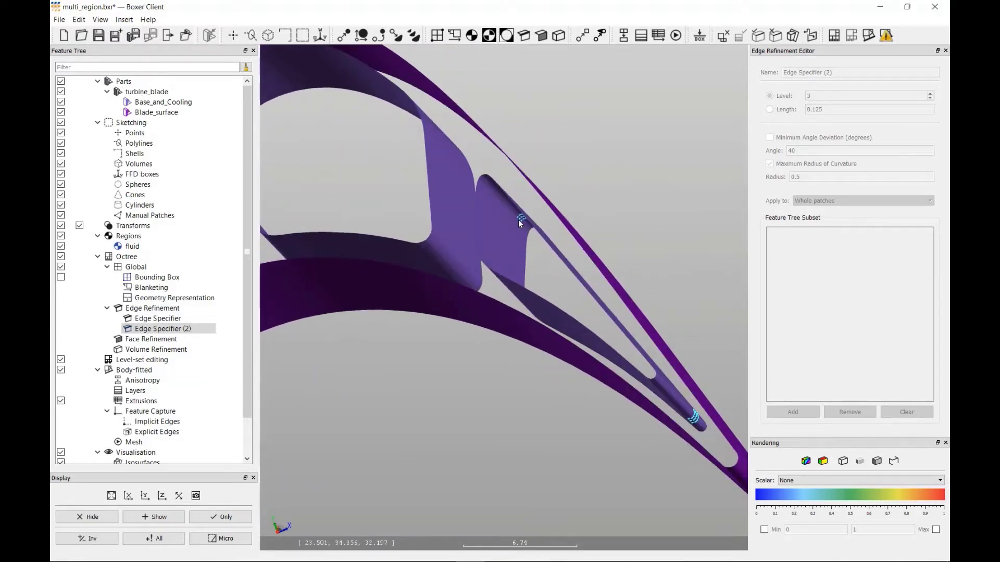
pyautogui.moveTo(548, 369)
pyautogui.mouseDown()
pyautogui.moveTo(561, 346)
pyautogui.moveTo(501, 342)
pyautogui.mouseUp()
pyautogui.scroll(-1, 501, 342)
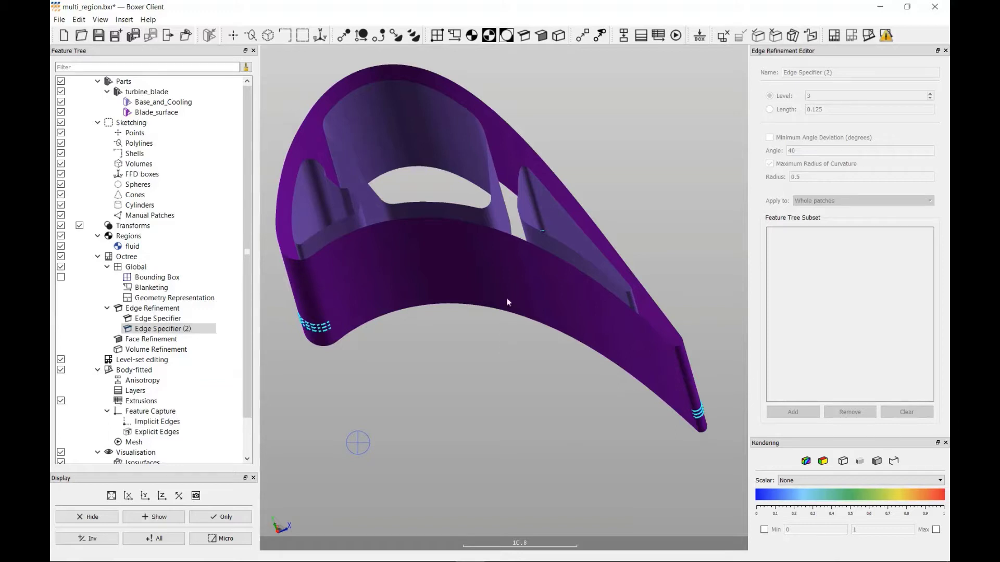
# - Create a face refinement at level 1 with an empty feature subset
pyautogui.click(542, 35)
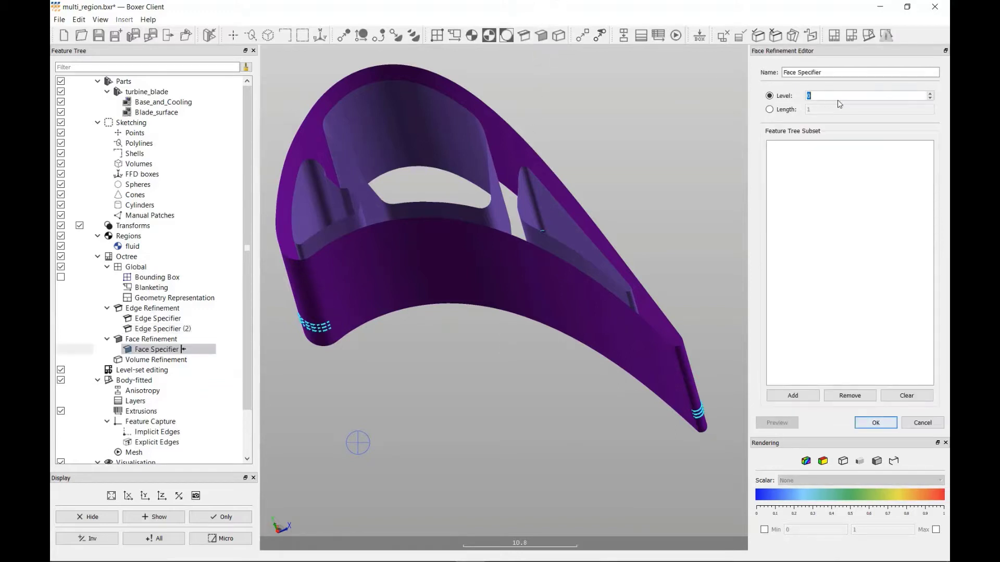
pyautogui.write('1')
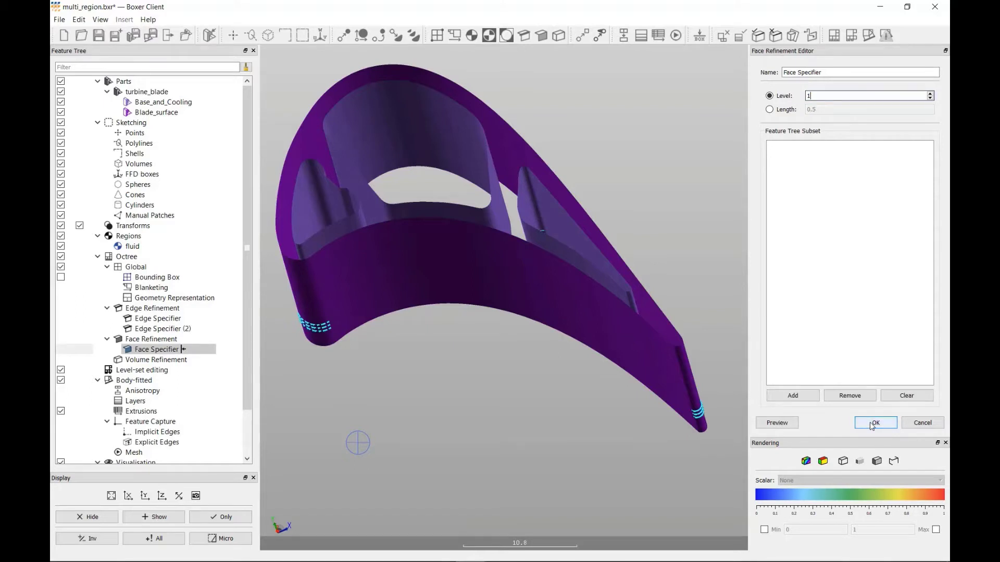
pyautogui.click(875, 423)
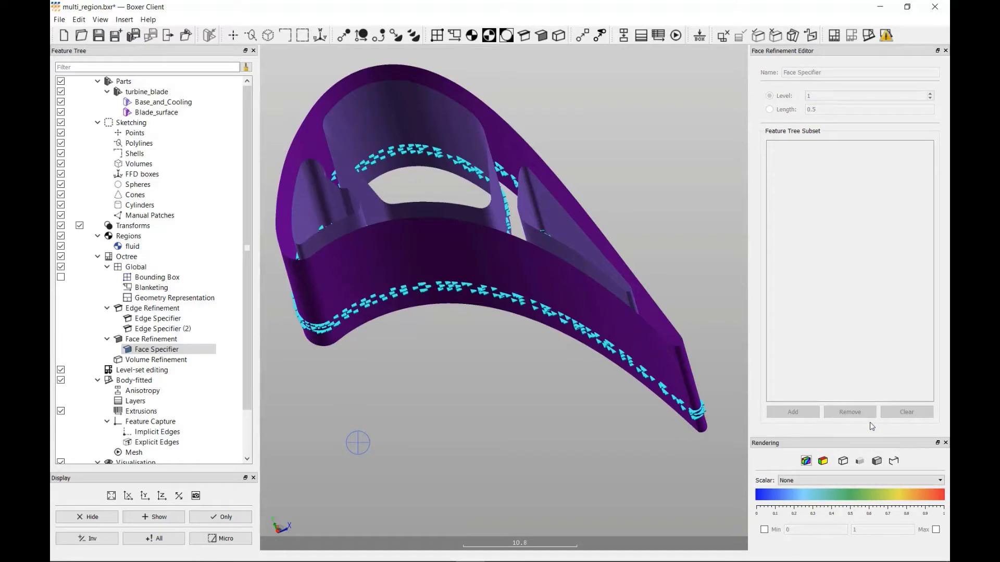
# - Create a second face refinement at level 2 and restrict it to the Base_and_Cooling surface
pyautogui.click(542, 35)
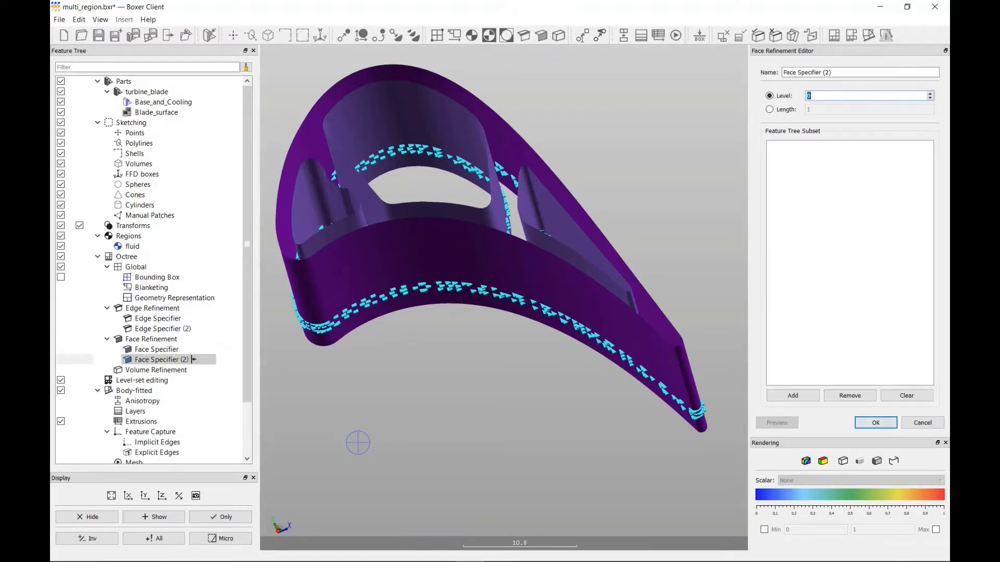
pyautogui.click(892, 95)
pyautogui.write('2')
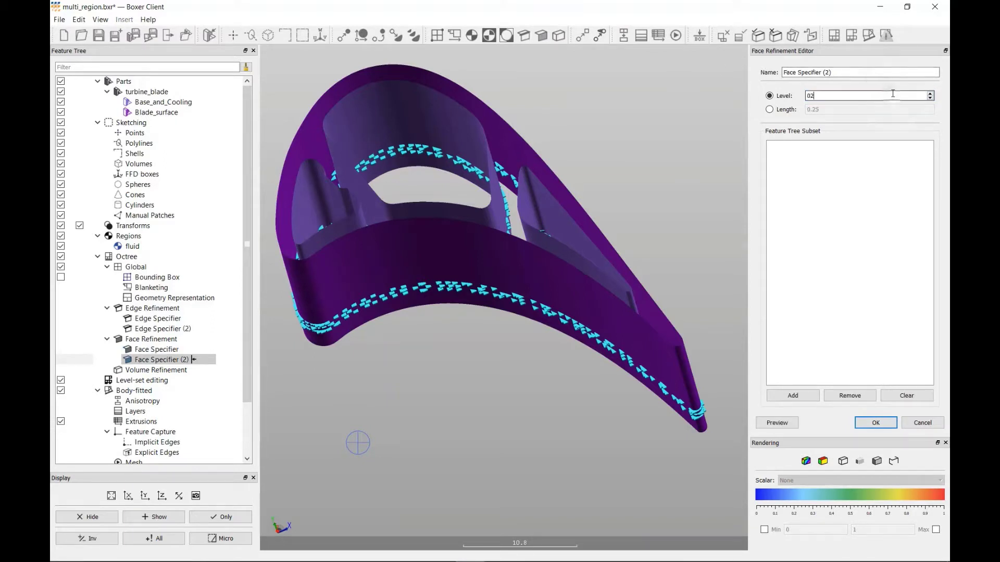
pyautogui.press('Home')
pyautogui.press('Delete')
pyautogui.click(173, 102)
pyautogui.moveTo(173, 104); pyautogui.dragTo(841, 180)
pyautogui.click(876, 424)
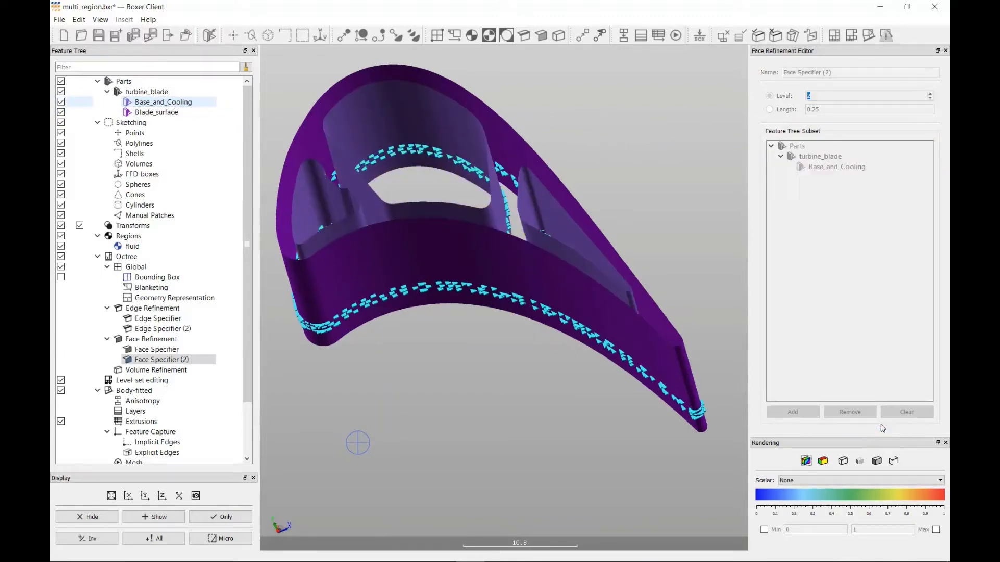
# - Generate the octree mesh and hide the turbine_blade part
pyautogui.moveTo(625, 256)
pyautogui.mouseDown()
pyautogui.moveTo(524, 202)
pyautogui.moveTo(529, 187)
pyautogui.moveTo(541, 201)
pyautogui.moveTo(552, 190)
pyautogui.moveTo(524, 283)
pyautogui.mouseUp()
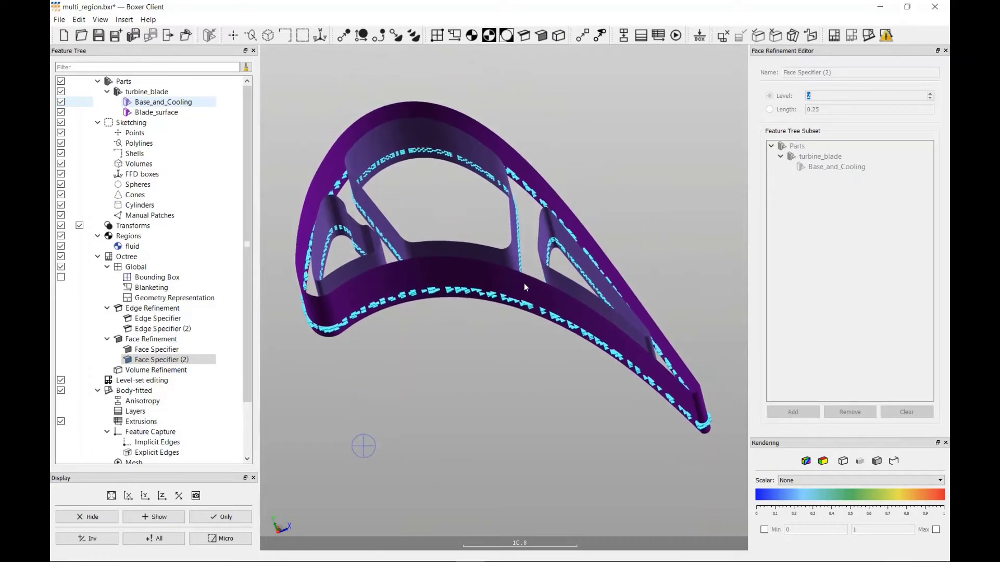
pyautogui.click(834, 35)
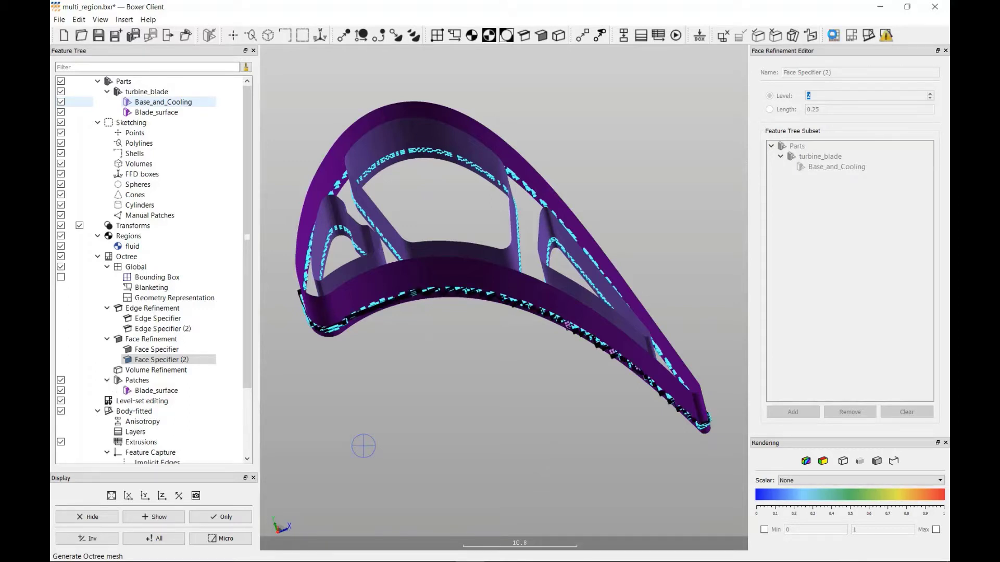
pyautogui.click(61, 92)
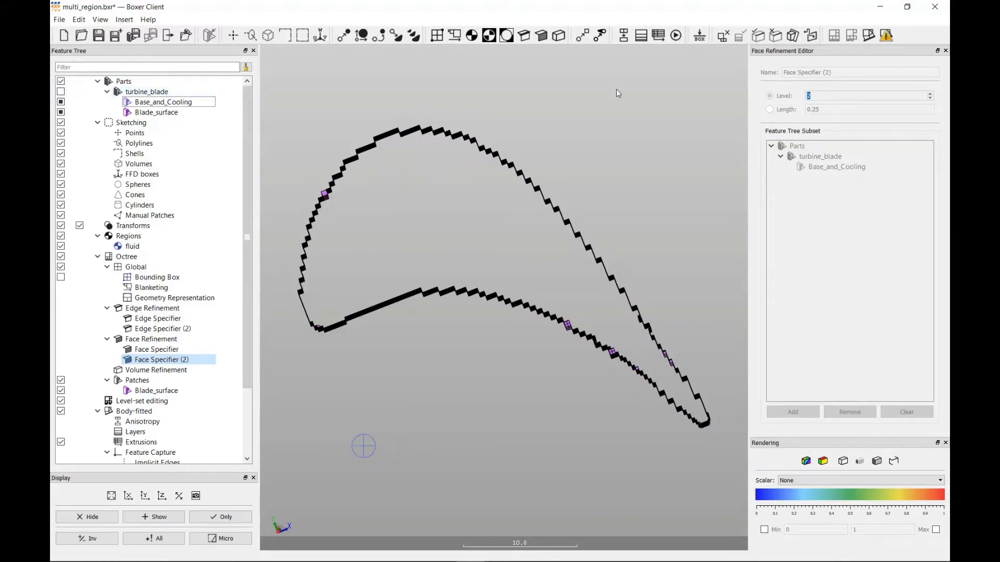
# - Start a new isosurface on the Octree mesh with Z Coordinate as the iso scalar
pyautogui.click(792, 35)
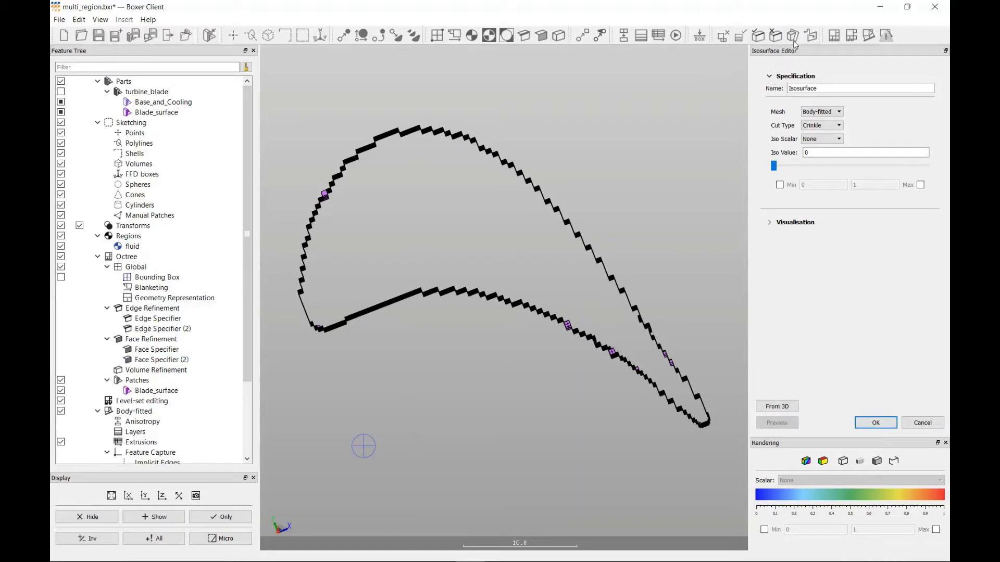
pyautogui.click(818, 112)
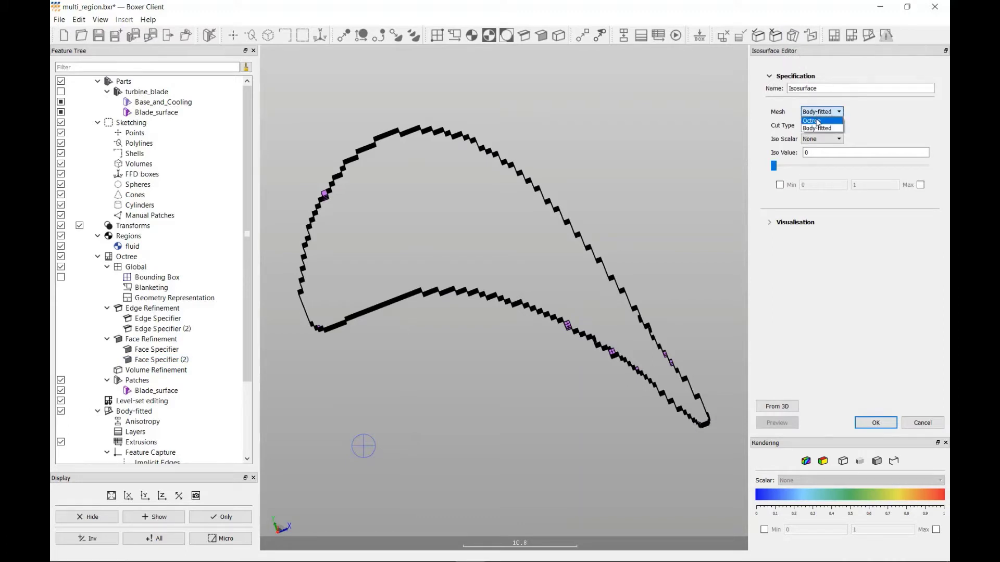
pyautogui.click(816, 120)
pyautogui.click(817, 141)
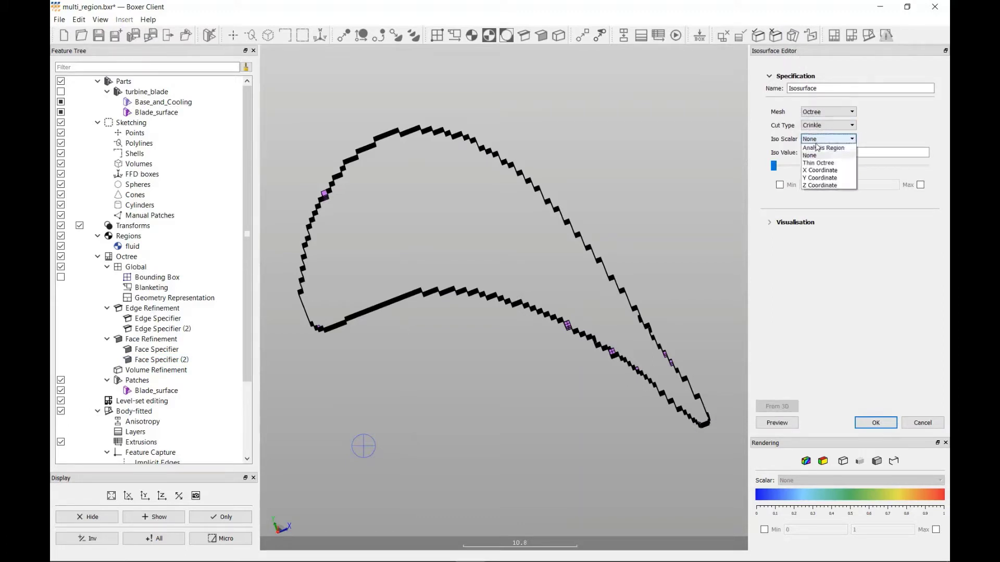
pyautogui.click(819, 185)
# - Set the isosurface's iso value to 33 and accept it
pyautogui.click(823, 152)
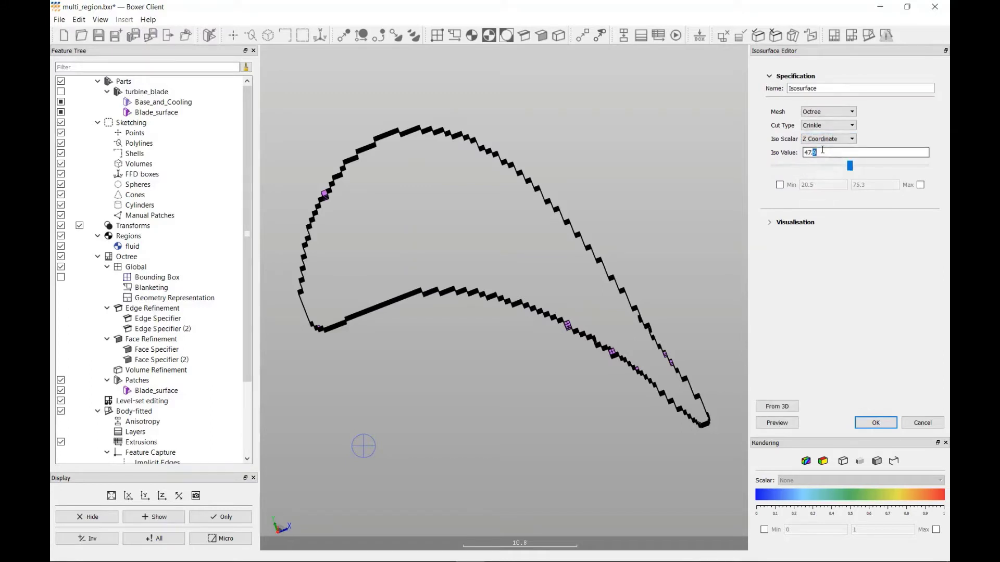
pyautogui.press('BackSpace')
pyautogui.press('BackSpace')
pyautogui.press('BackSpace')
pyautogui.write('33')
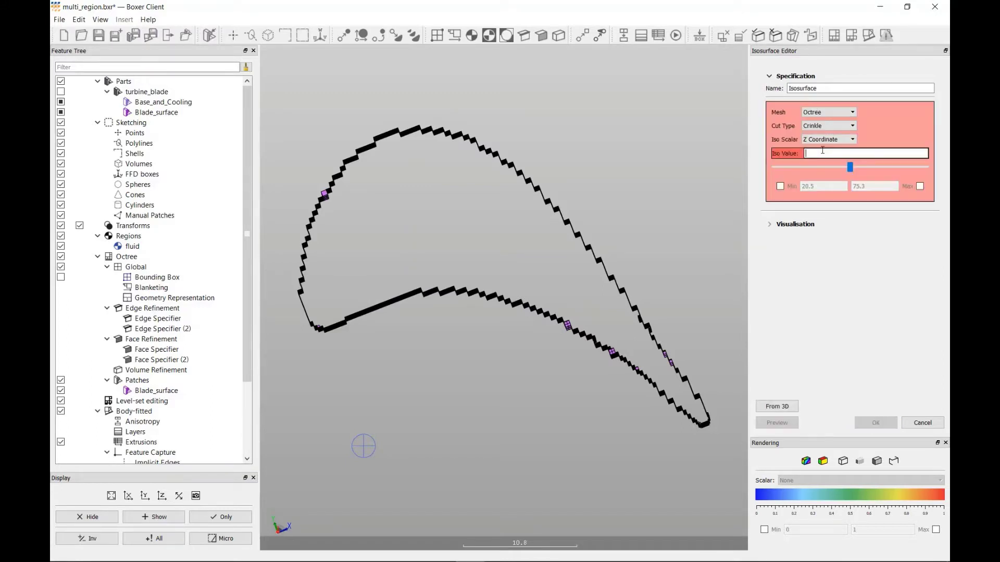
pyautogui.press('Return')
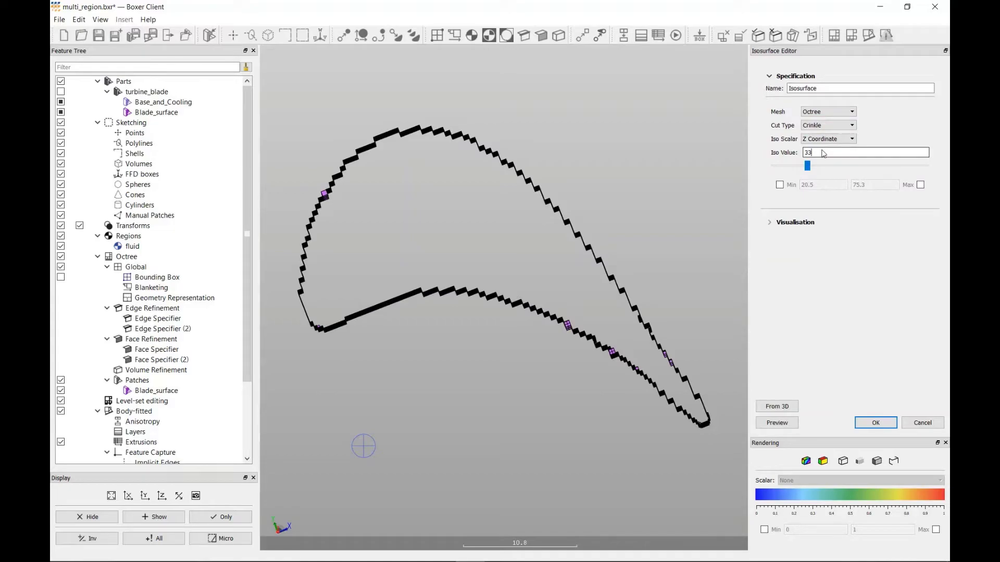
pyautogui.click(873, 423)
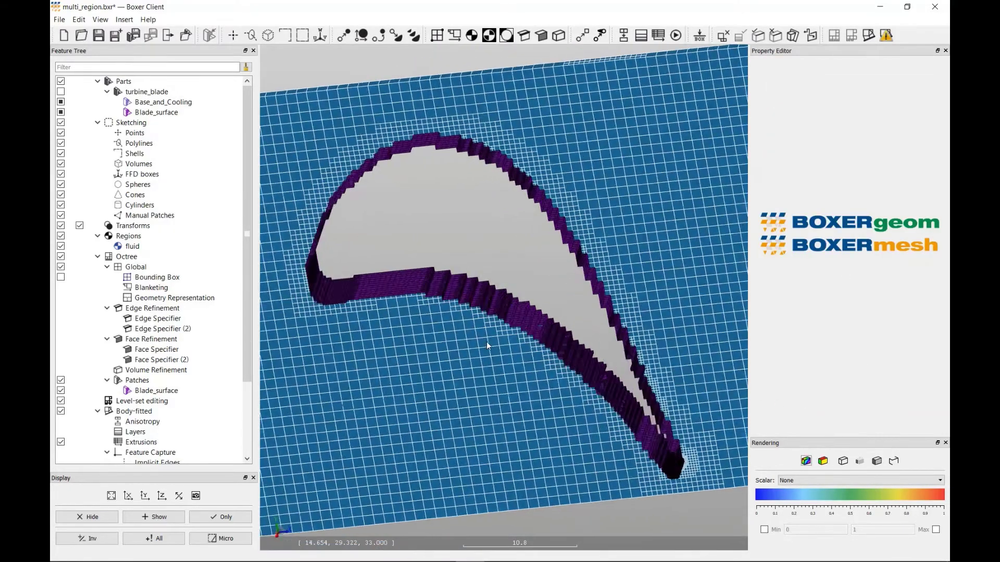
# - Hide the octree patches and show the Base_and_Cooling surface, keeping the part's Blade_surface hidden
pyautogui.moveTo(487, 341)
pyautogui.mouseDown(button='middle')
pyautogui.moveTo(492, 317)
pyautogui.moveTo(481, 324)
pyautogui.mouseUp(button='middle')
pyautogui.scroll(-5, 481, 324)
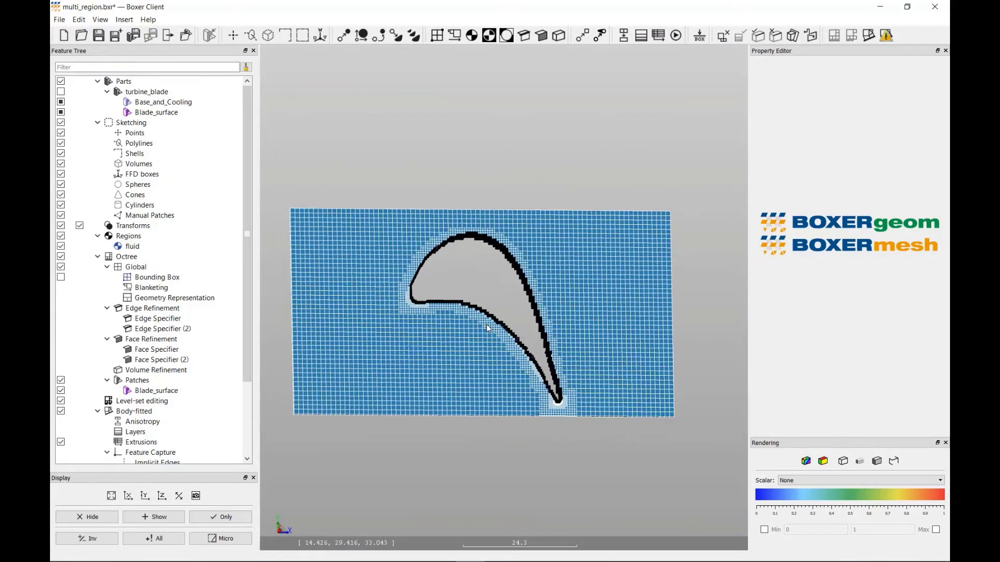
pyautogui.scroll(5, 488, 323)
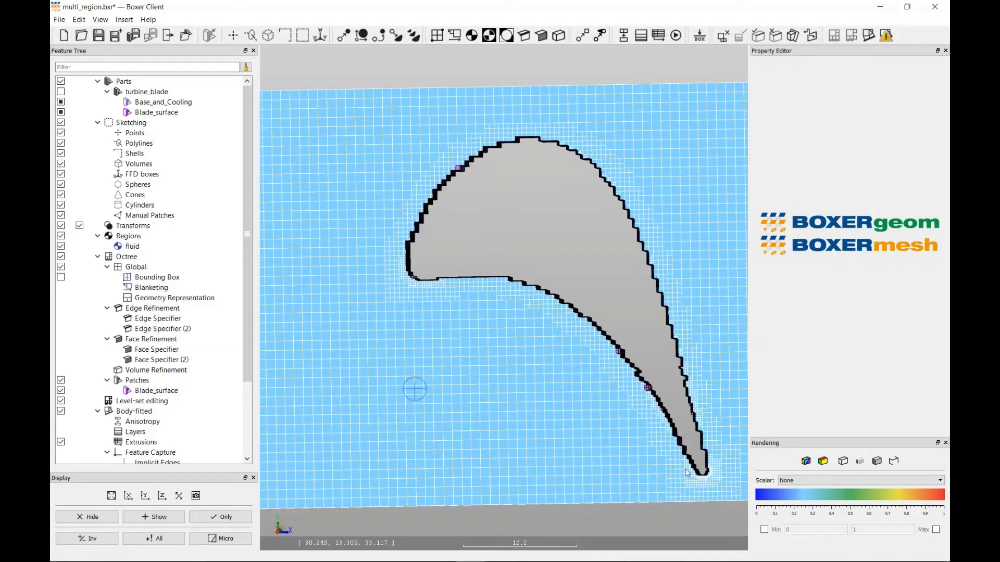
pyautogui.click(61, 380)
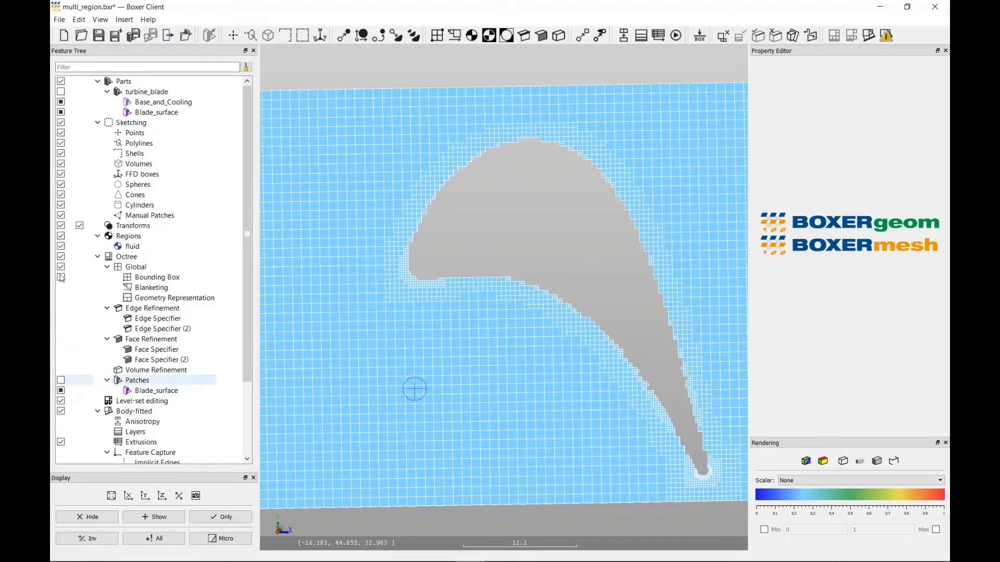
pyautogui.click(61, 102)
pyautogui.click(61, 113)
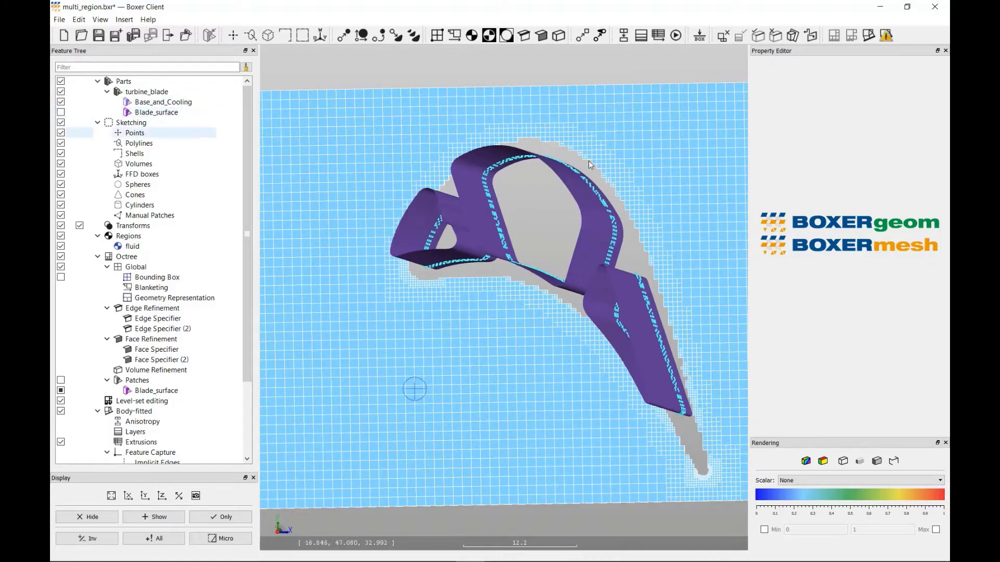
# - Create a region named coolant and place its first seed point inside the leading-edge cooling cavity, at about X 3.9, Y 38.5
pyautogui.moveTo(589, 160); pyautogui.dragTo(592, 162)
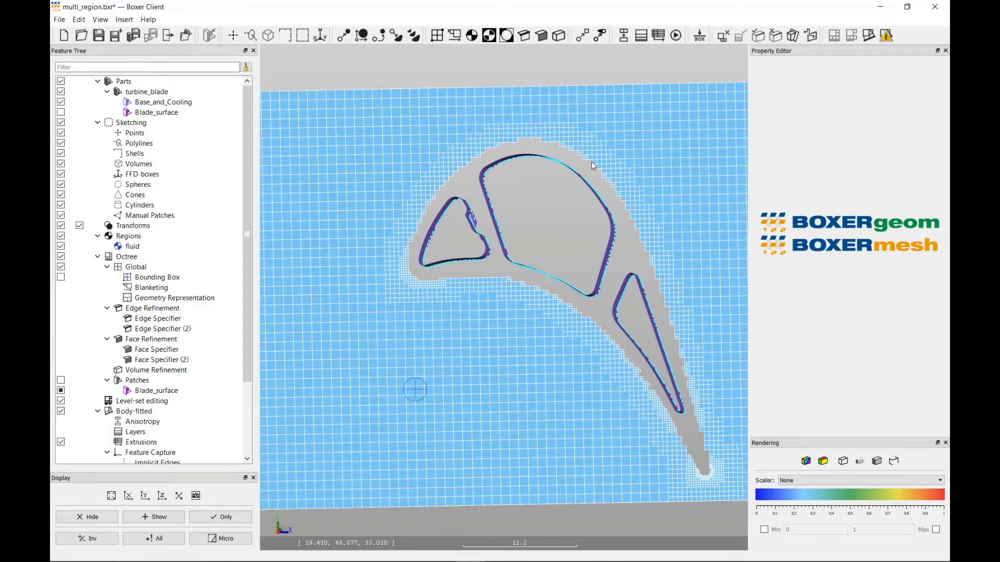
pyautogui.click(472, 35)
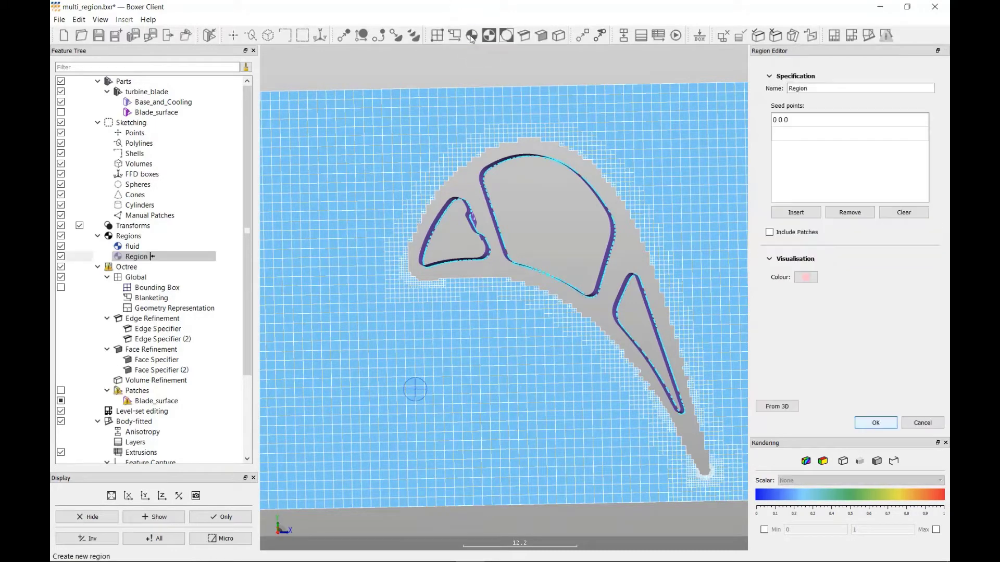
pyautogui.doubleClick(815, 88)
pyautogui.write('coolant')
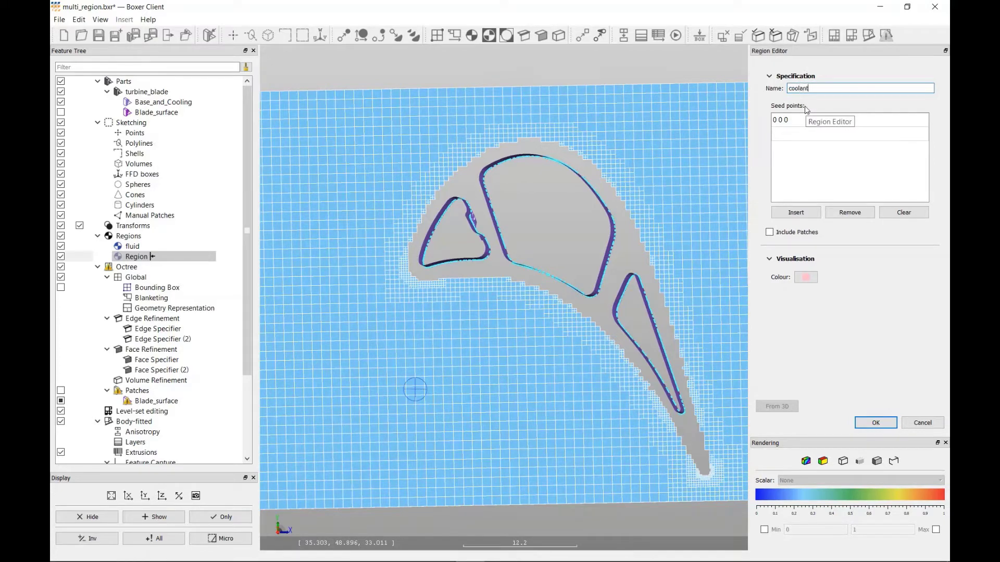
pyautogui.click(789, 120)
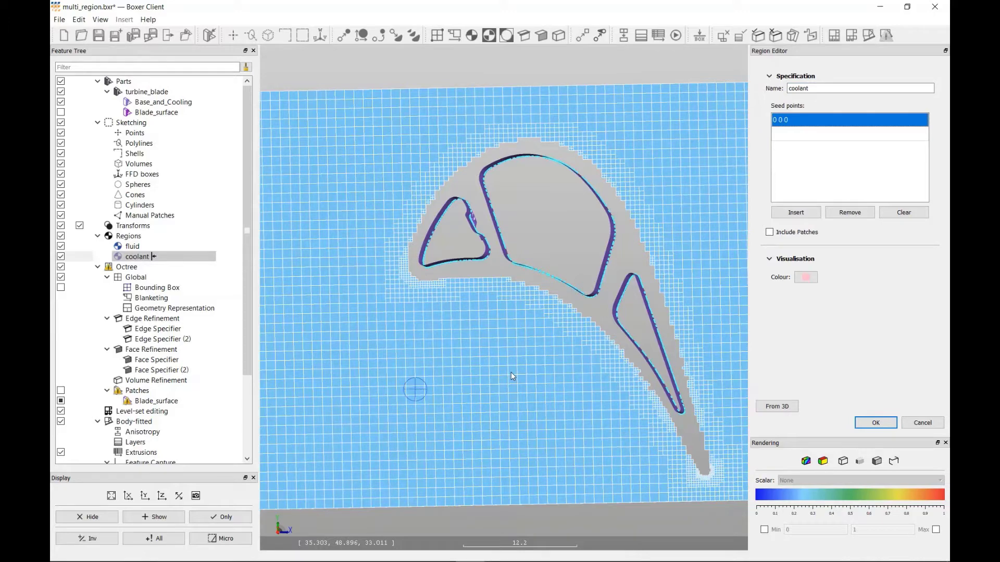
pyautogui.scroll(-5, 510, 372)
pyautogui.moveTo(460, 475); pyautogui.dragTo(510, 300)
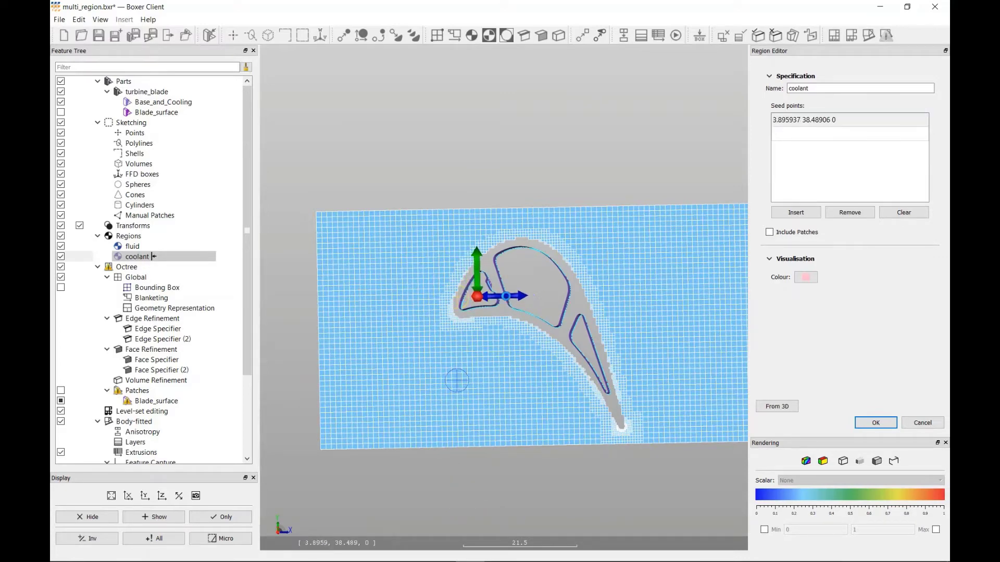
# - Add coolant seed points inside the middle cavity at about X 13.65, Y 40.74 and the trailing cavity at about X 24.72, Y 27.36
pyautogui.click(813, 136)
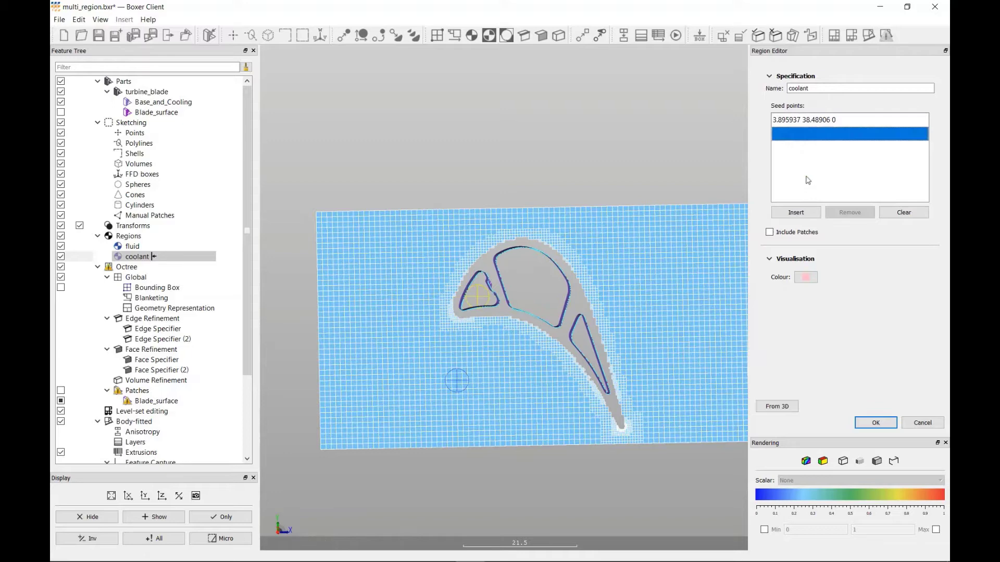
pyautogui.click(802, 214)
pyautogui.moveTo(471, 375); pyautogui.dragTo(566, 290)
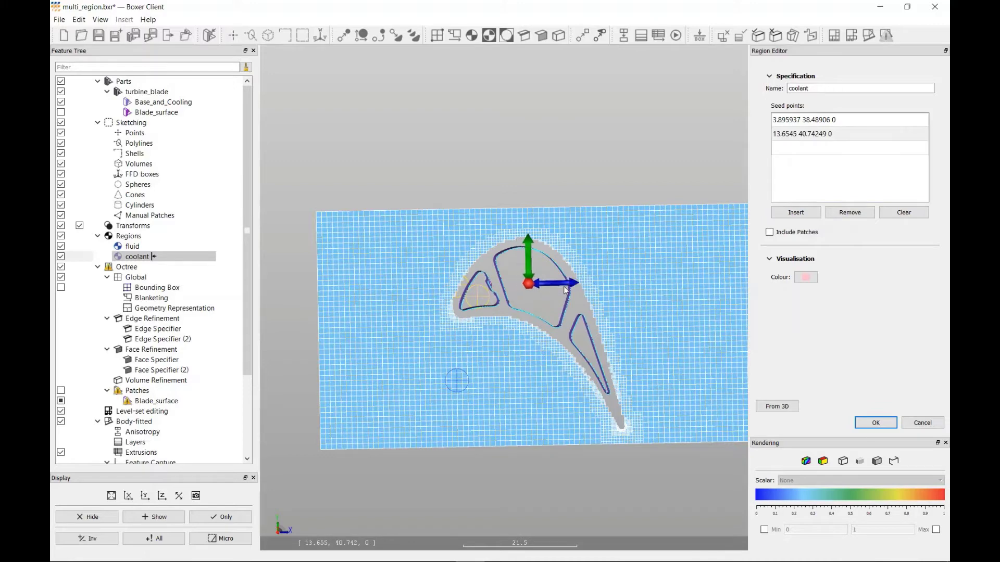
pyautogui.click(802, 150)
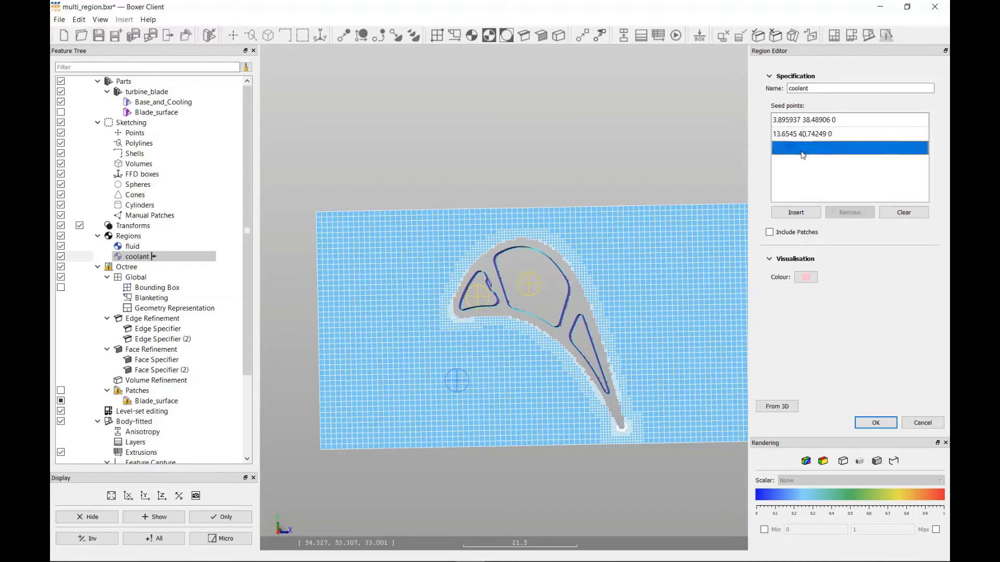
pyautogui.click(796, 213)
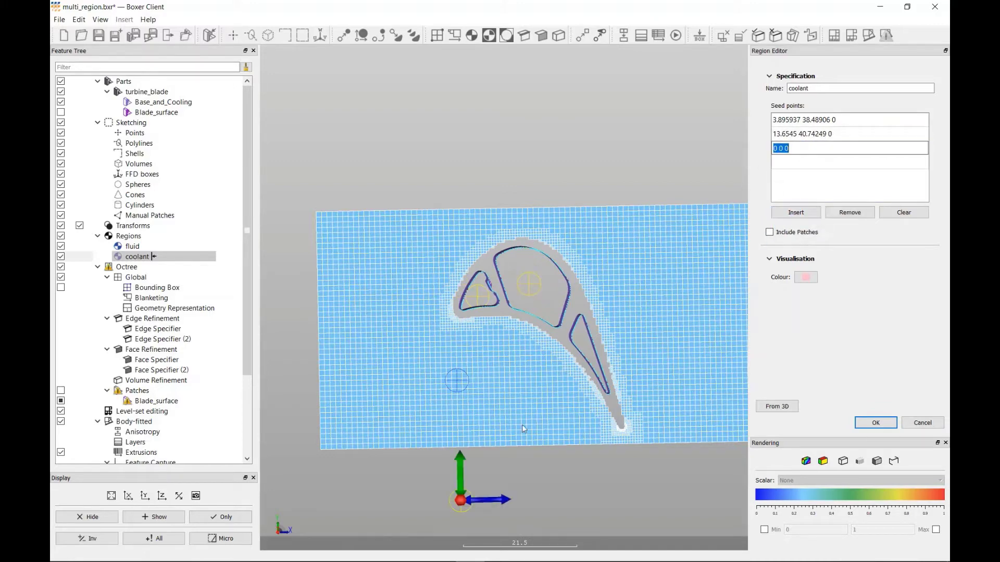
pyautogui.moveTo(462, 471); pyautogui.dragTo(615, 355)
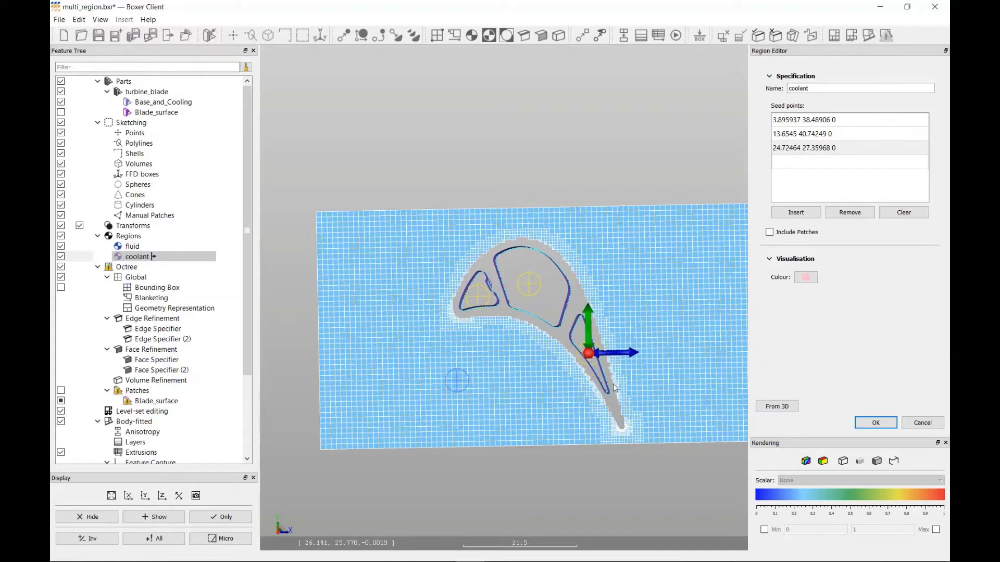
# - Set the Z coordinate of all three coolant seed points to 33 and accept the region
pyautogui.moveTo(612, 387); pyautogui.dragTo(613, 327, button='middle')
pyautogui.doubleClick(868, 120)
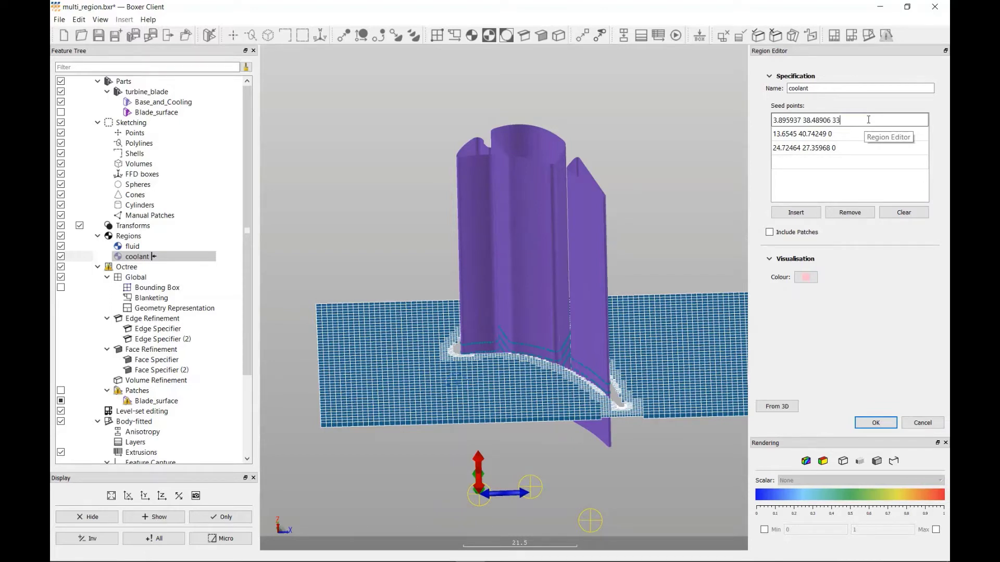
pyautogui.write('33')
pyautogui.press('Return')
pyautogui.doubleClick(840, 134)
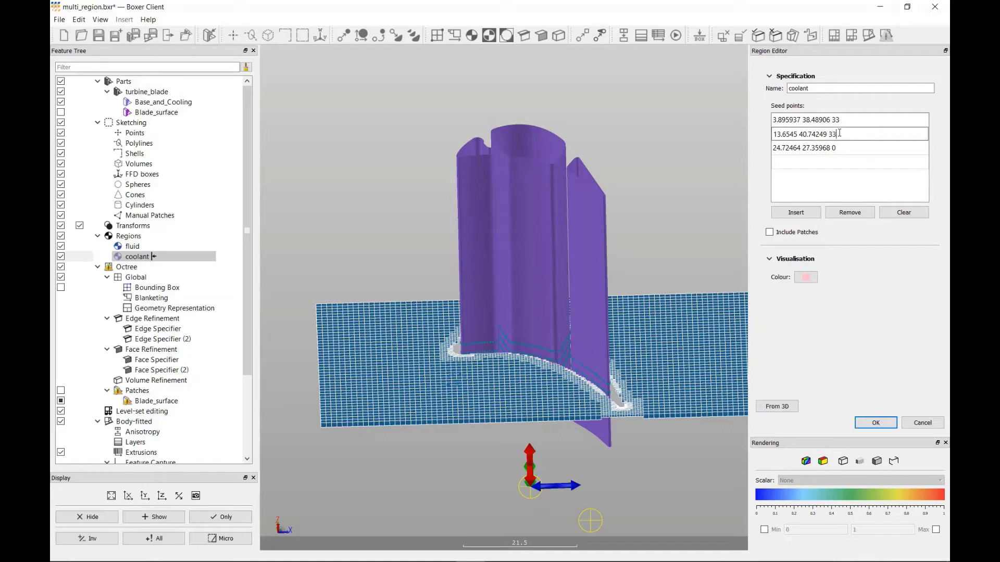
pyautogui.press('Return')
pyautogui.doubleClick(854, 149)
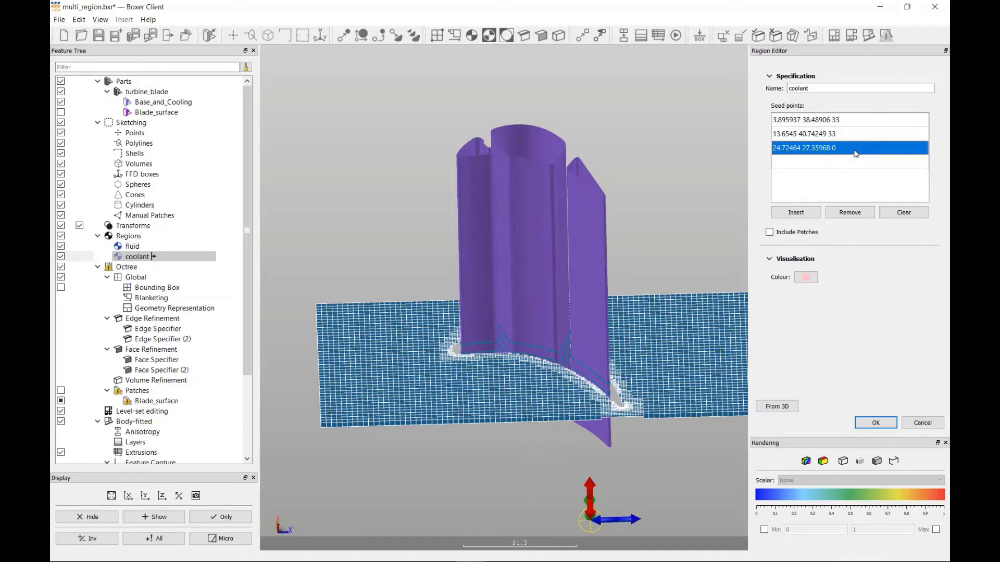
pyautogui.click(855, 150)
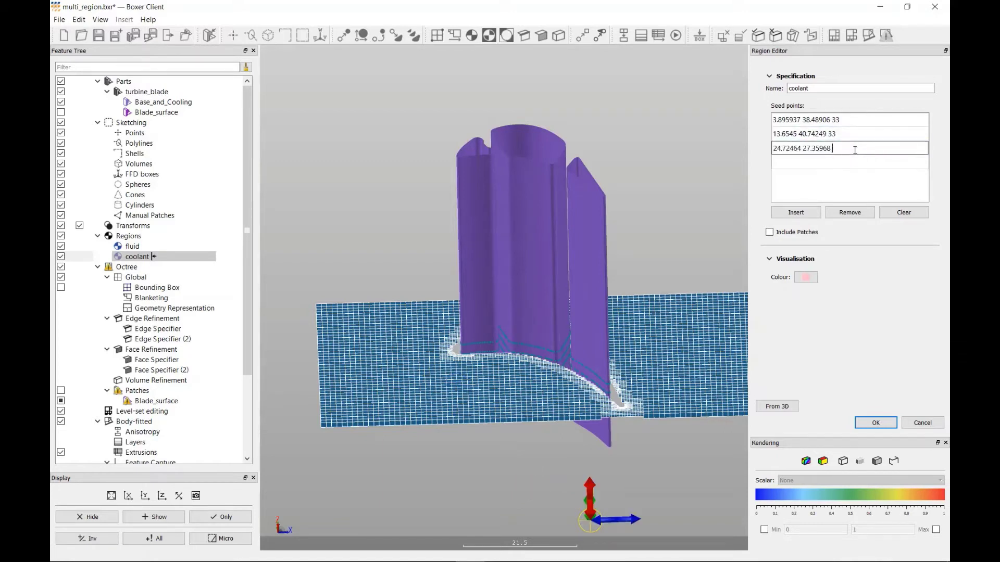
pyautogui.write('33')
pyautogui.press('Return')
pyautogui.click(853, 176)
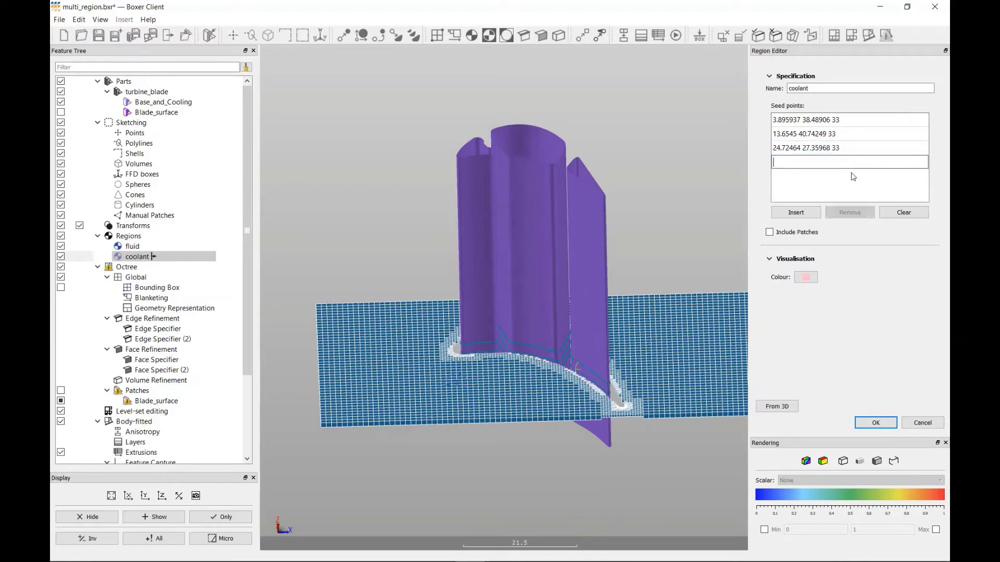
pyautogui.click(875, 424)
# - Hide the Base_and_Cooling surface and regenerate the octree mesh with the coolant region
pyautogui.moveTo(537, 283); pyautogui.dragTo(537, 321, button='middle')
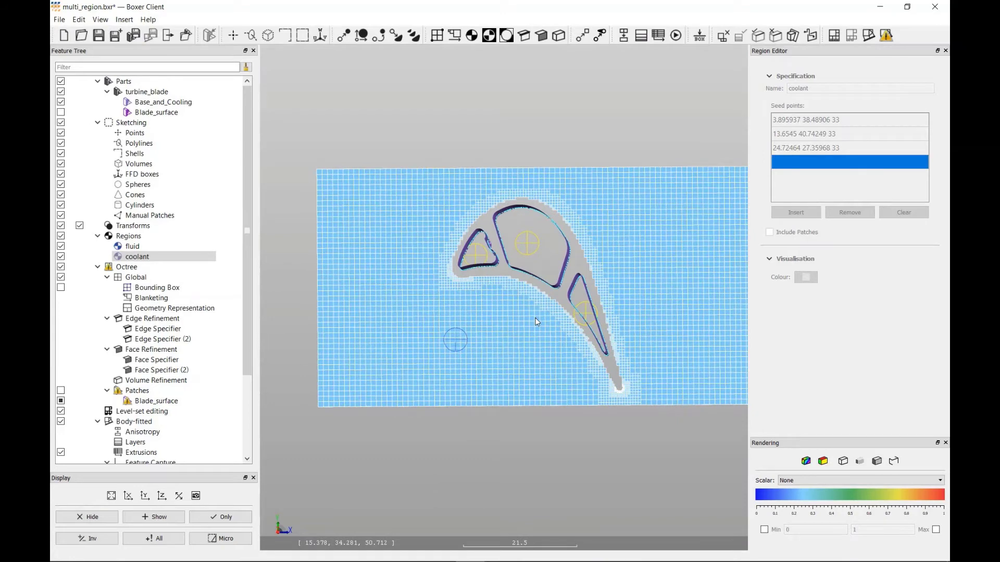
pyautogui.click(61, 102)
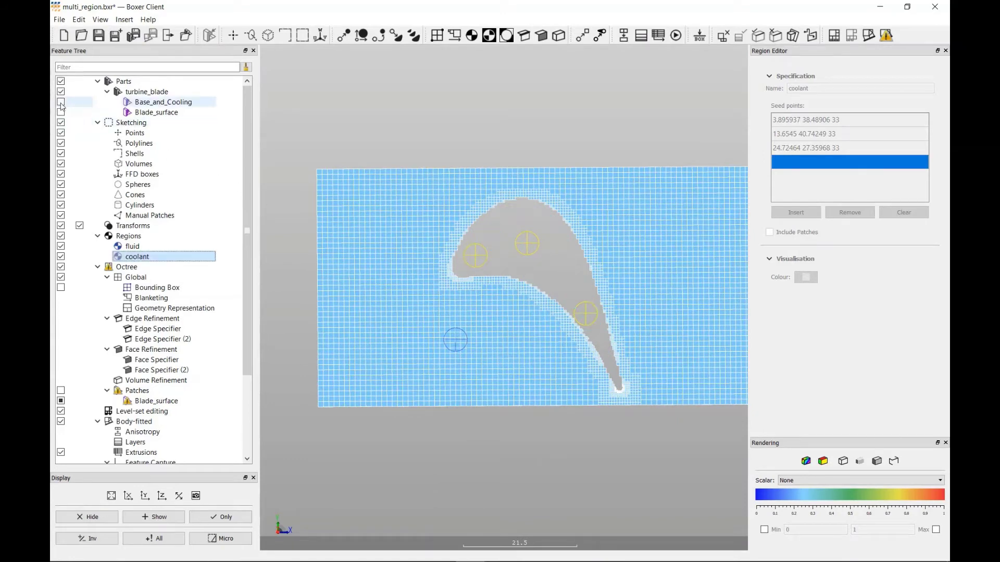
pyautogui.click(835, 36)
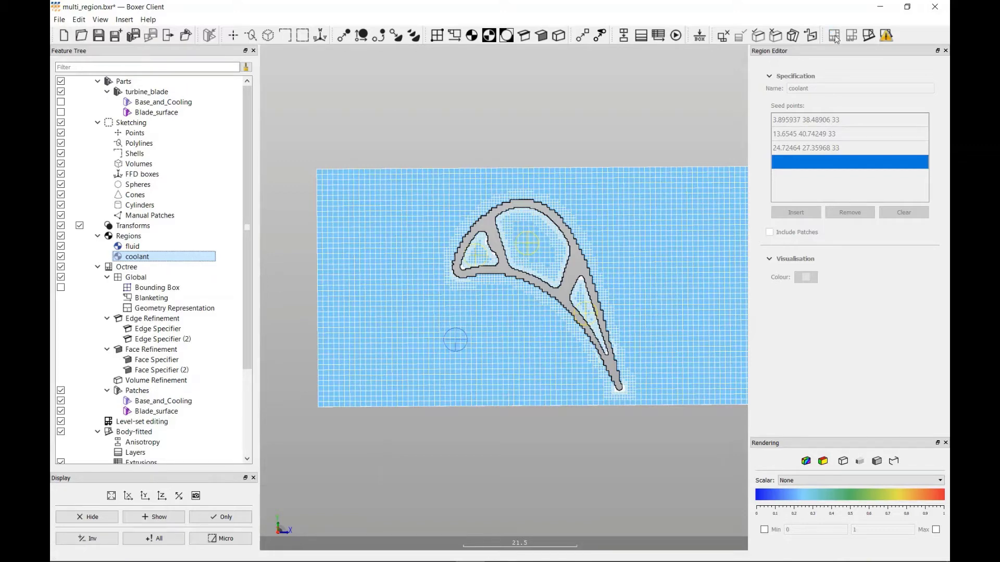
# - Colour the isosurface by the Analysis Region scalar and hide the octree patches
pyautogui.scroll(-4, 247, 349)
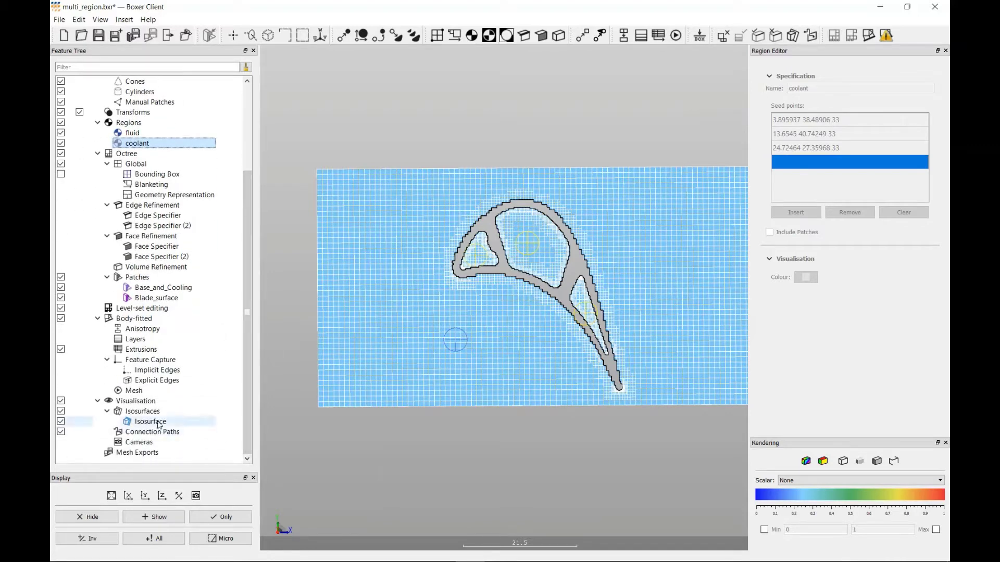
pyautogui.rightClick(159, 425)
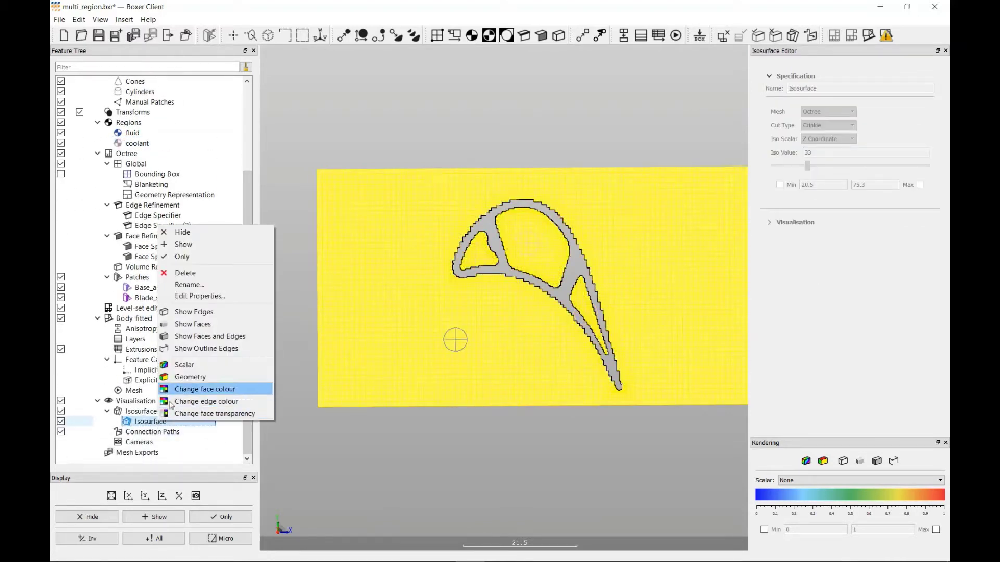
pyautogui.click(192, 366)
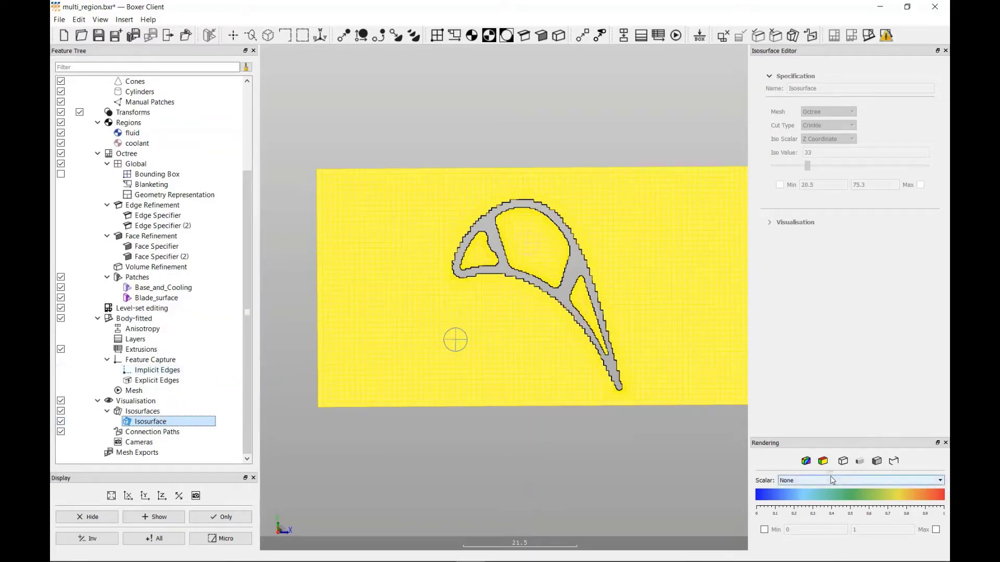
pyautogui.click(799, 480)
pyautogui.click(828, 490)
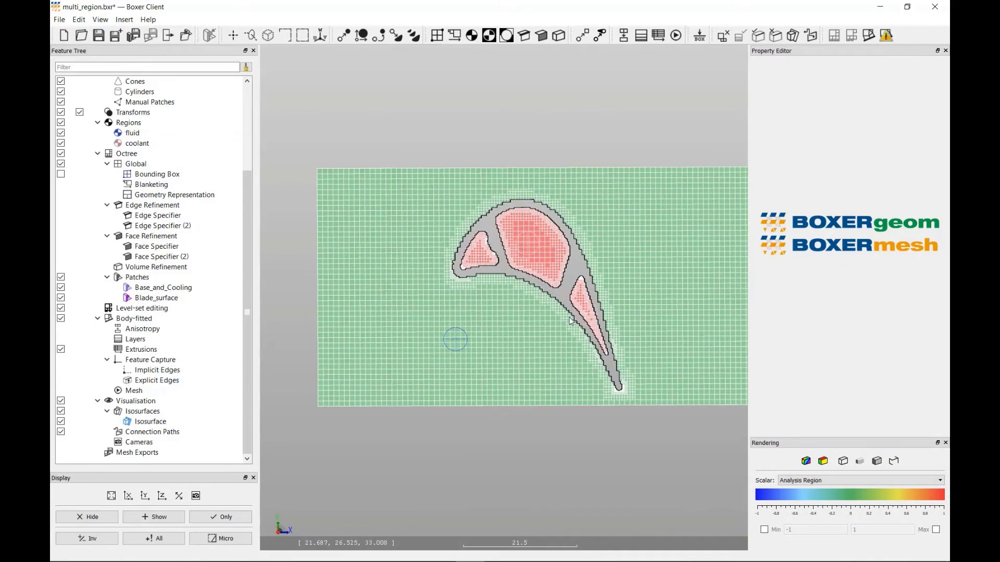
pyautogui.scroll(3, 520, 317)
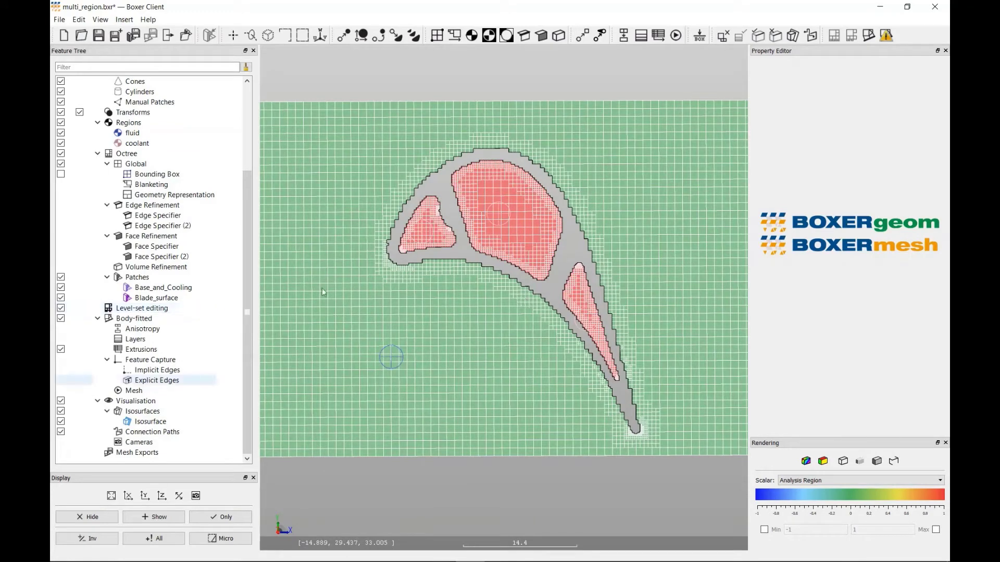
pyautogui.click(61, 277)
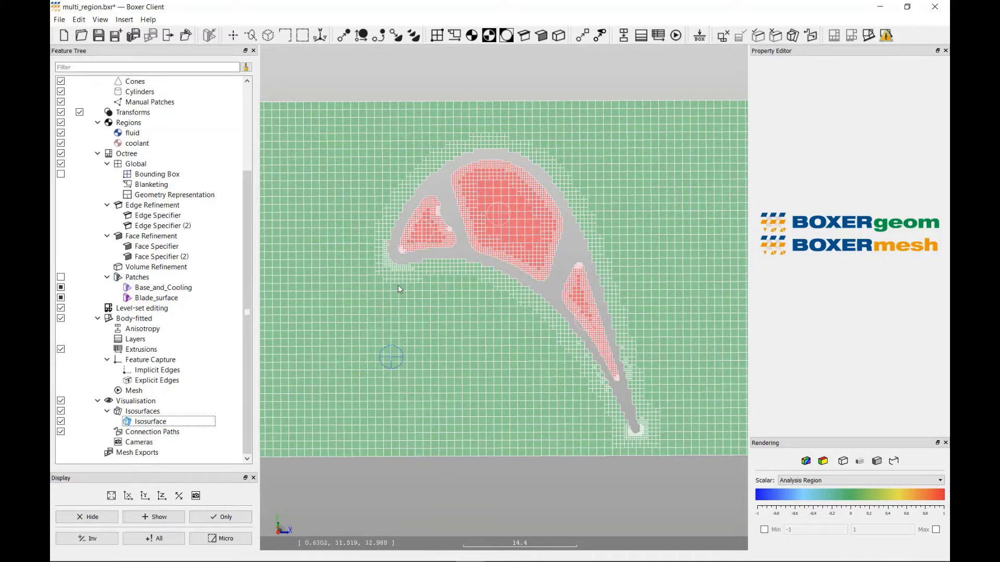
# - Create a conjugate region named metal with patches included and add the turbine_blade's Blade_surface to it
pyautogui.click(491, 37)
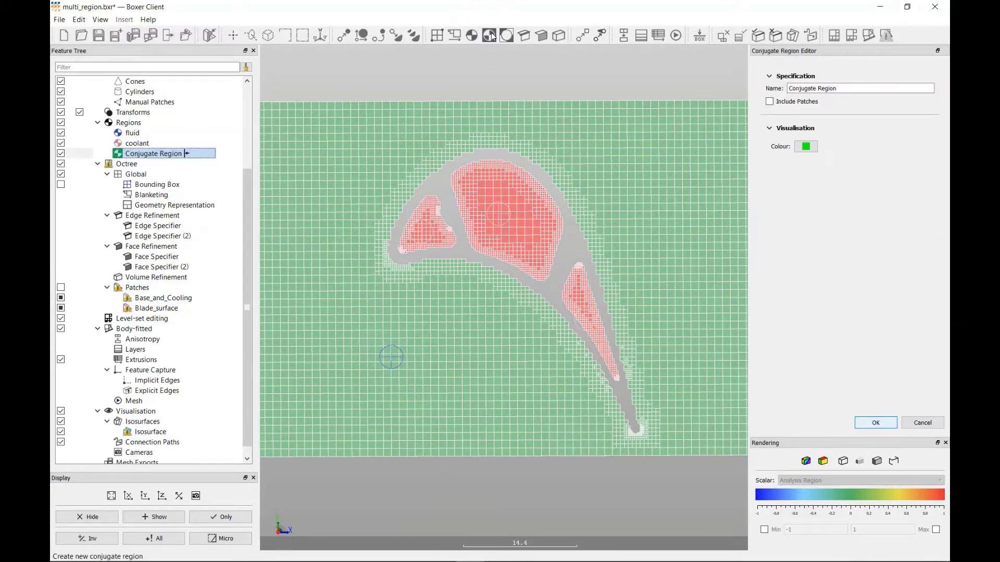
pyautogui.moveTo(848, 88); pyautogui.dragTo(784, 91)
pyautogui.write('metal')
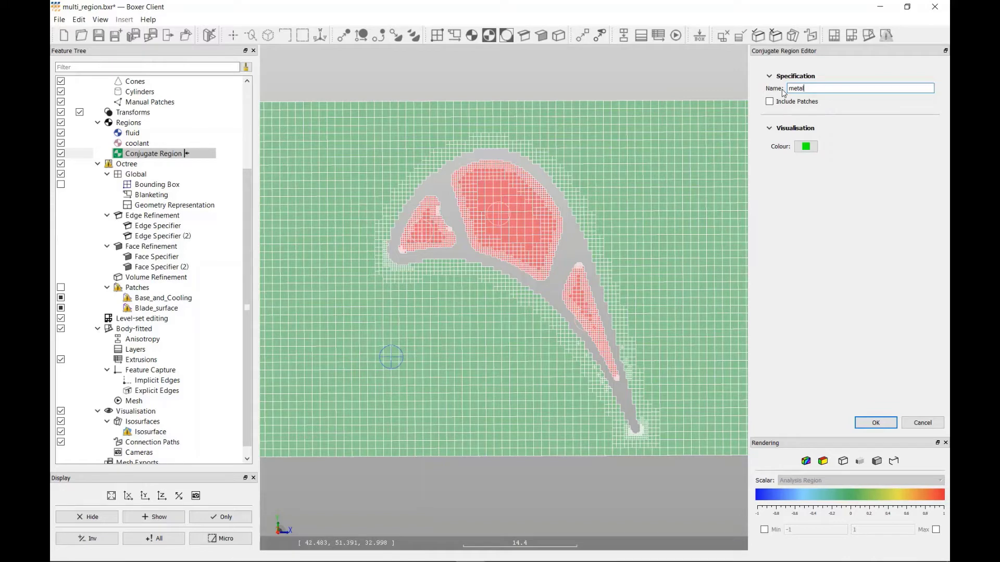
pyautogui.click(769, 102)
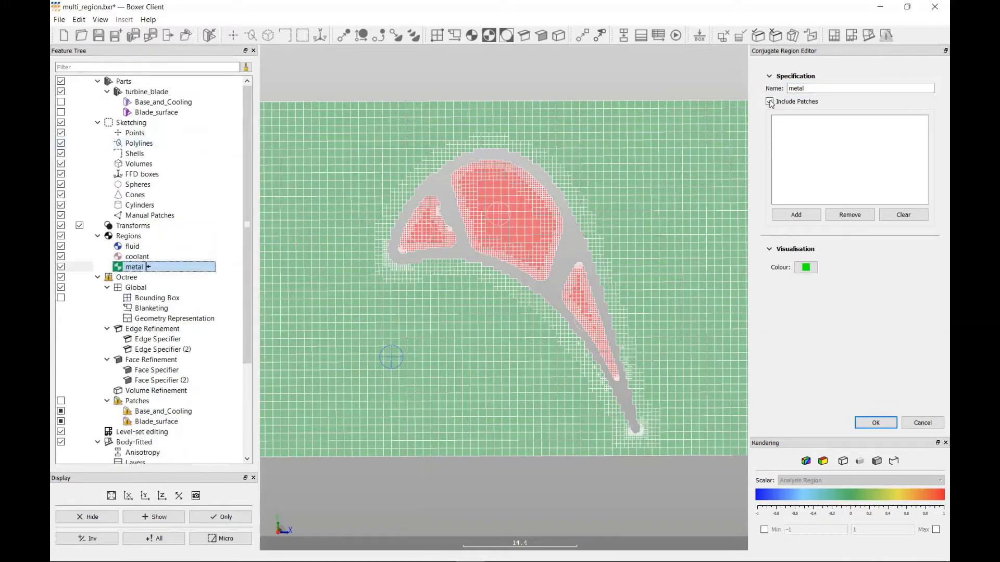
pyautogui.moveTo(167, 112); pyautogui.dragTo(834, 150)
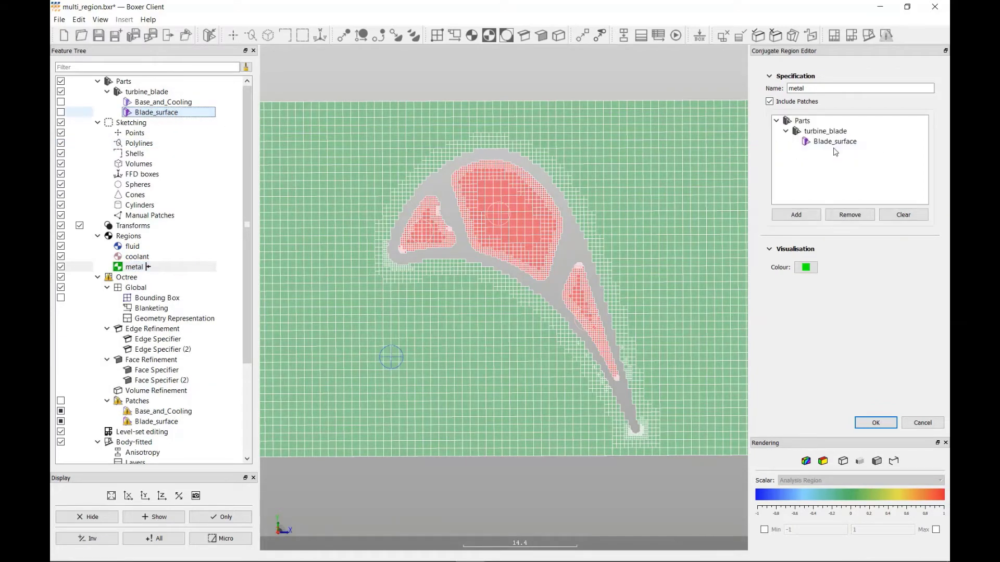
# - Temporarily show the part's Blade_surface to examine the outer boundary around the blade section
pyautogui.click(60, 112)
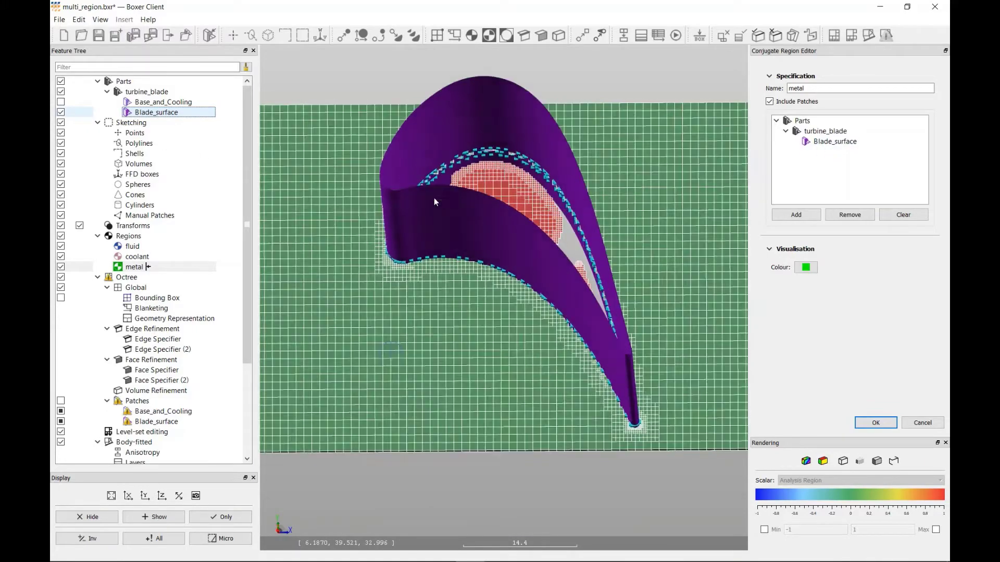
pyautogui.moveTo(434, 199); pyautogui.dragTo(437, 217, button='middle')
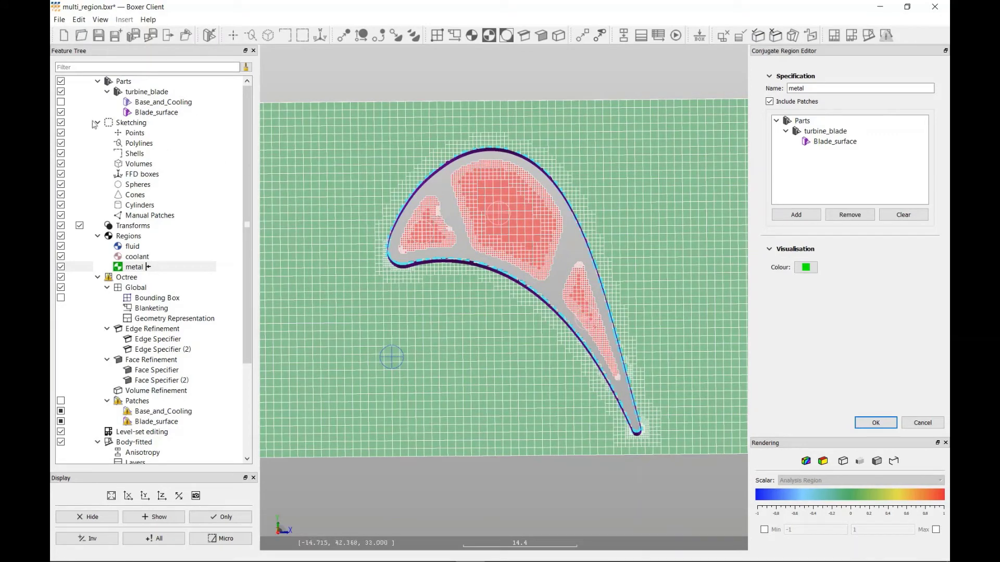
pyautogui.click(60, 112)
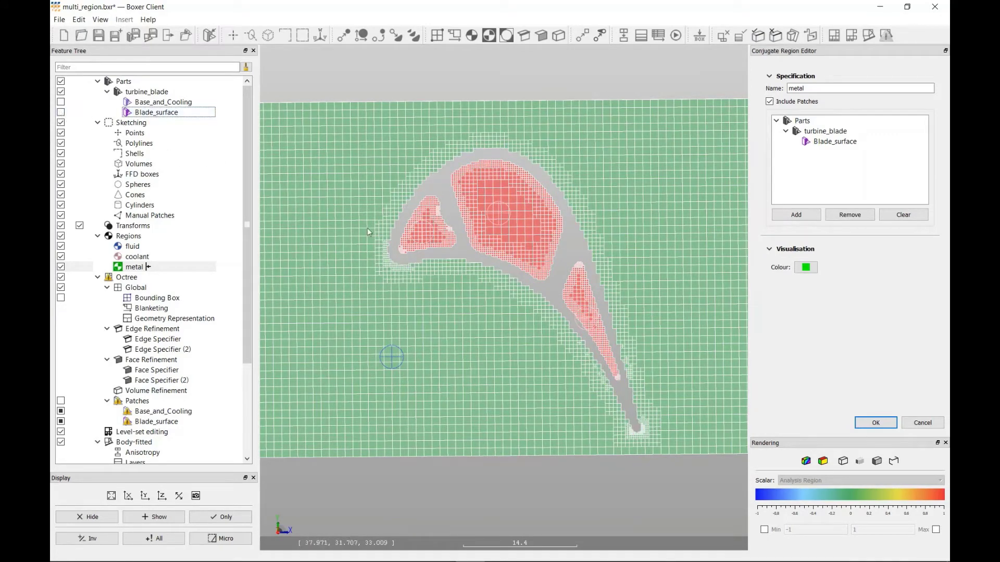
# - Accept the metal conjugate region and regenerate the octree mesh
pyautogui.click(879, 424)
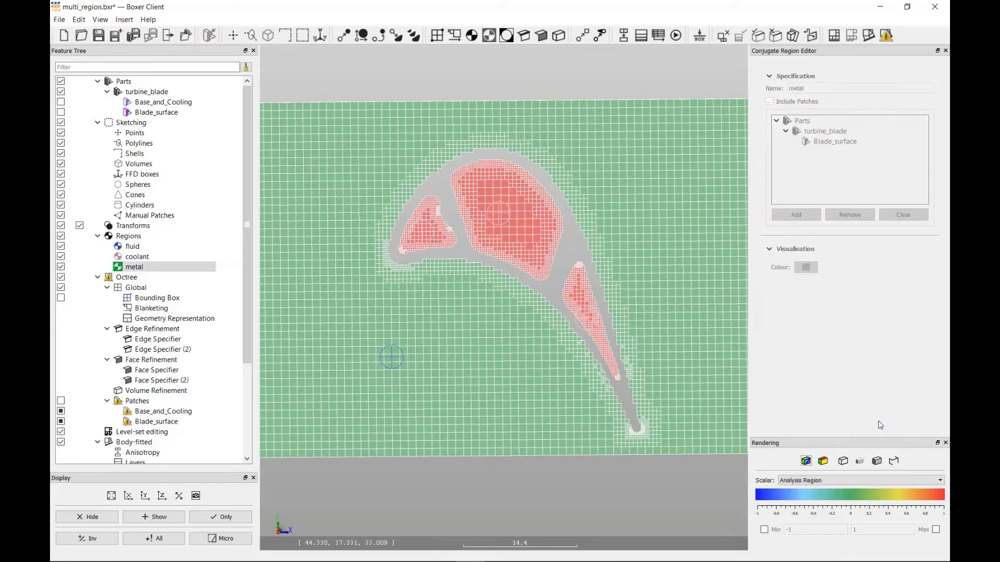
pyautogui.click(836, 36)
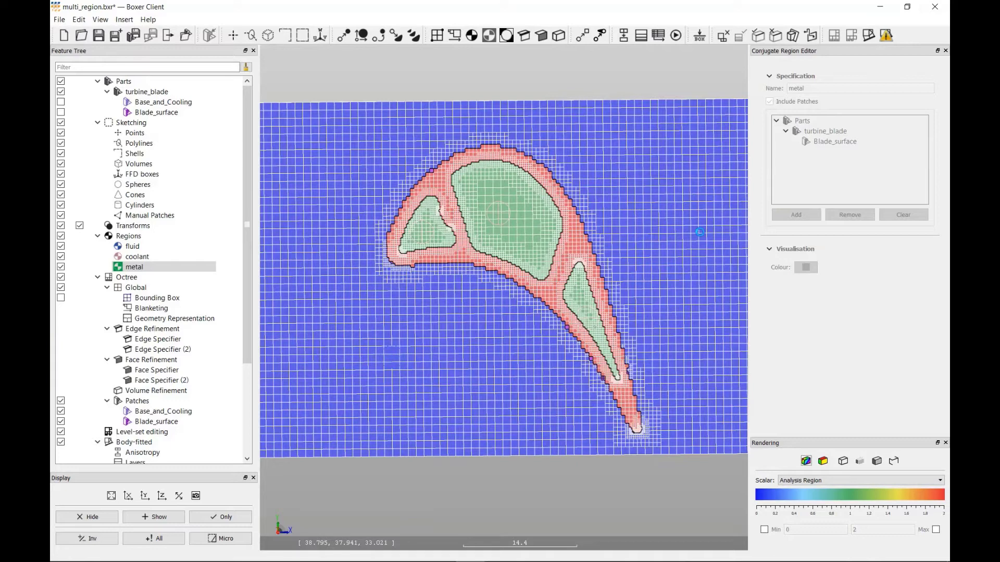
# - Create a body-fitted layers specifier with 12 layers and a fixed initial step size of 0.0125
pyautogui.click(642, 41)
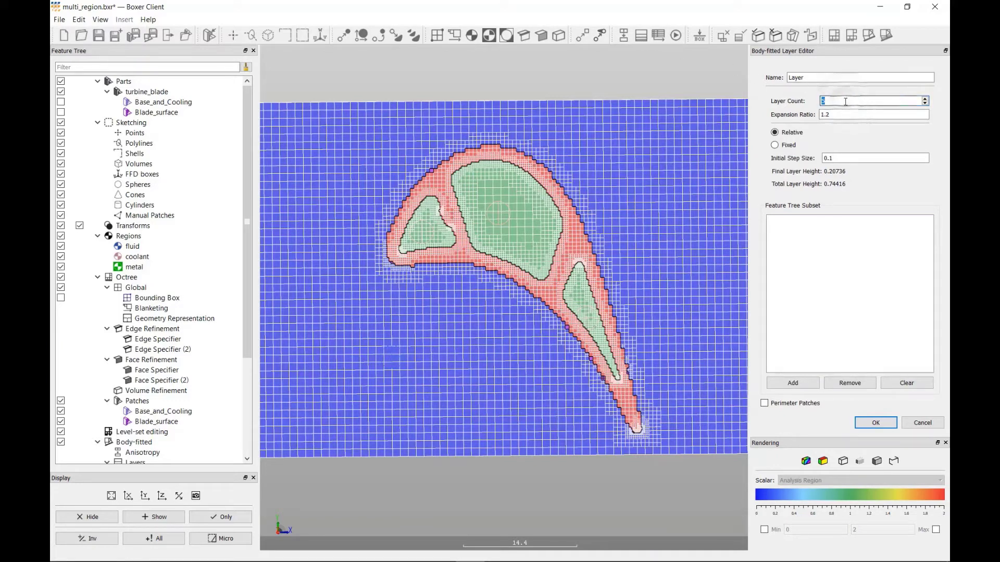
pyautogui.write('12')
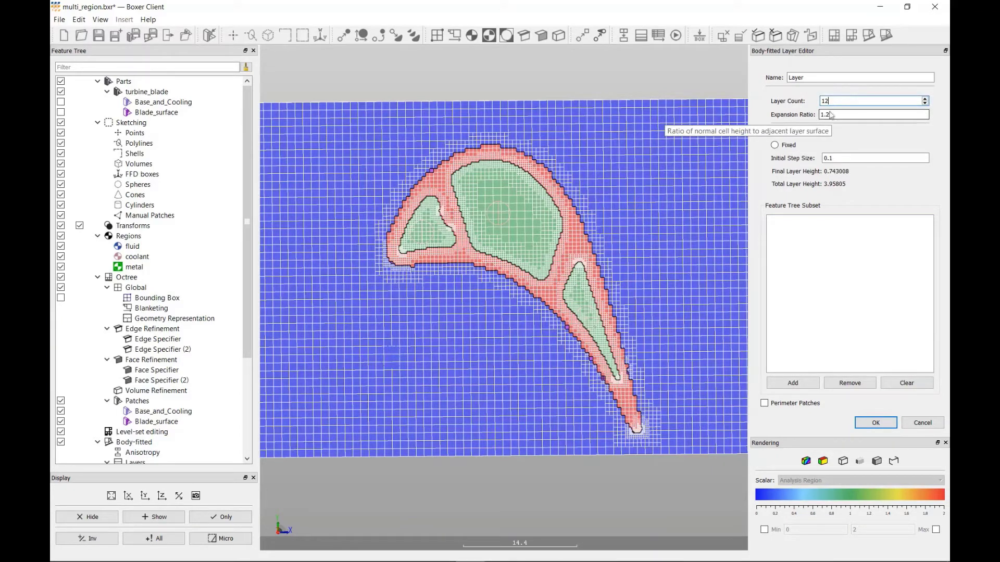
pyautogui.click(775, 146)
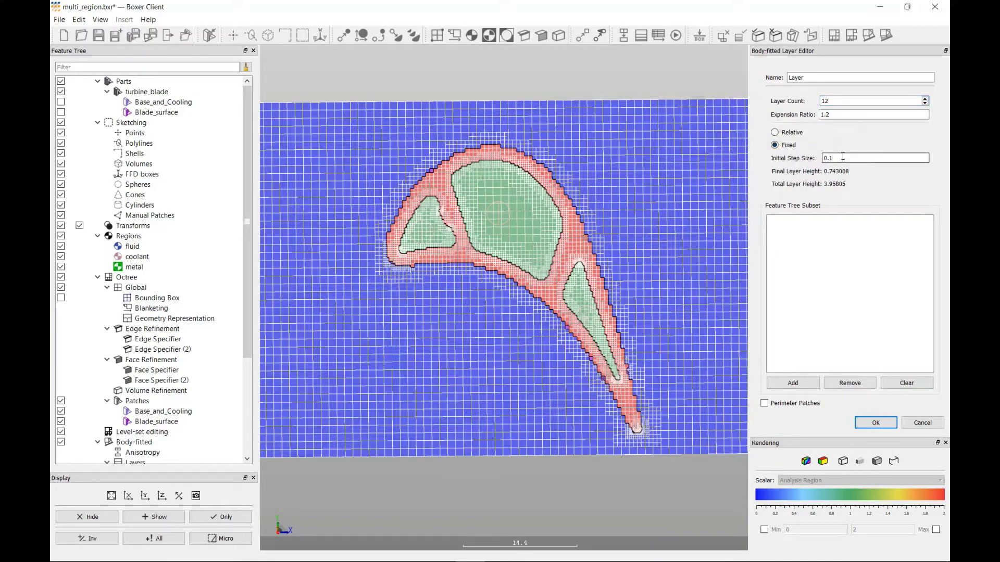
pyautogui.press('BackSpace')
pyautogui.write('0')
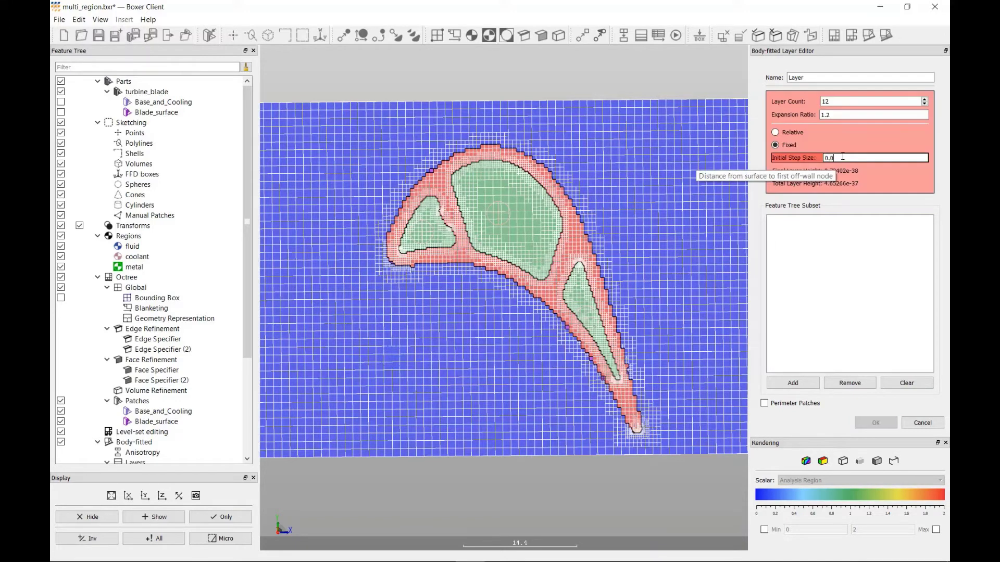
pyautogui.write('125')
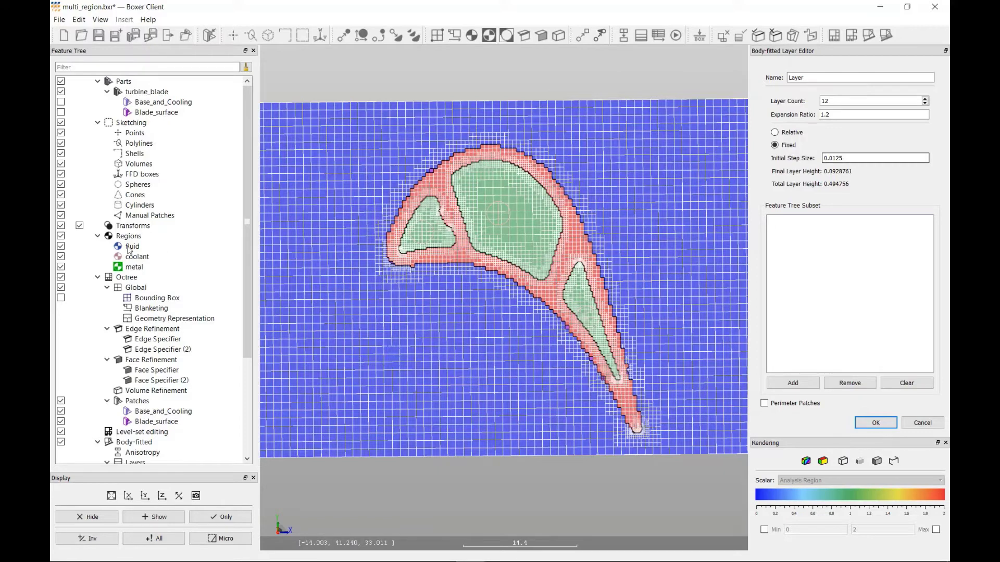
# - Apply the layer specifier to the fluid and coolant regions, accept it and generate the layered mesh
pyautogui.moveTo(129, 250); pyautogui.dragTo(802, 255)
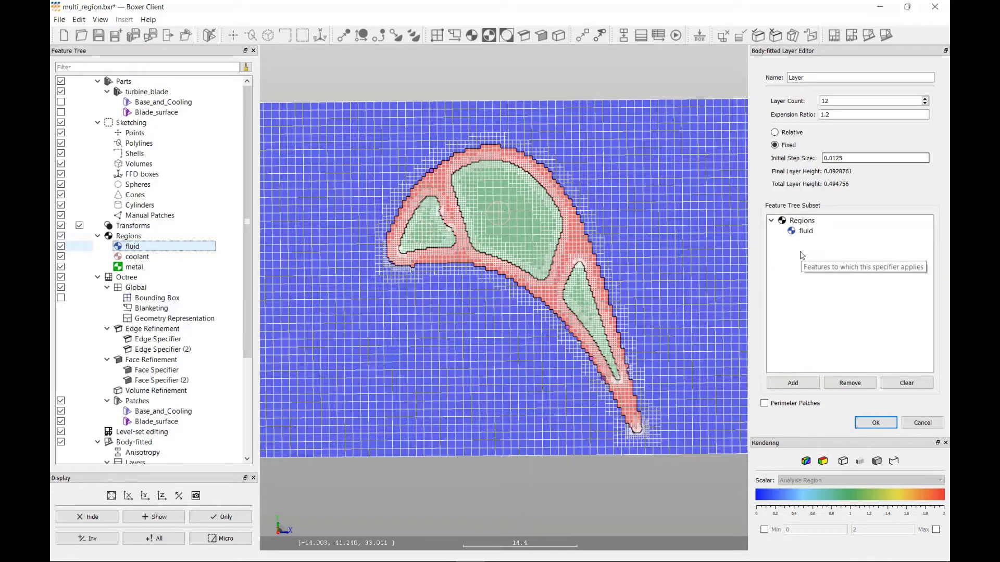
pyautogui.moveTo(137, 257); pyautogui.dragTo(817, 268)
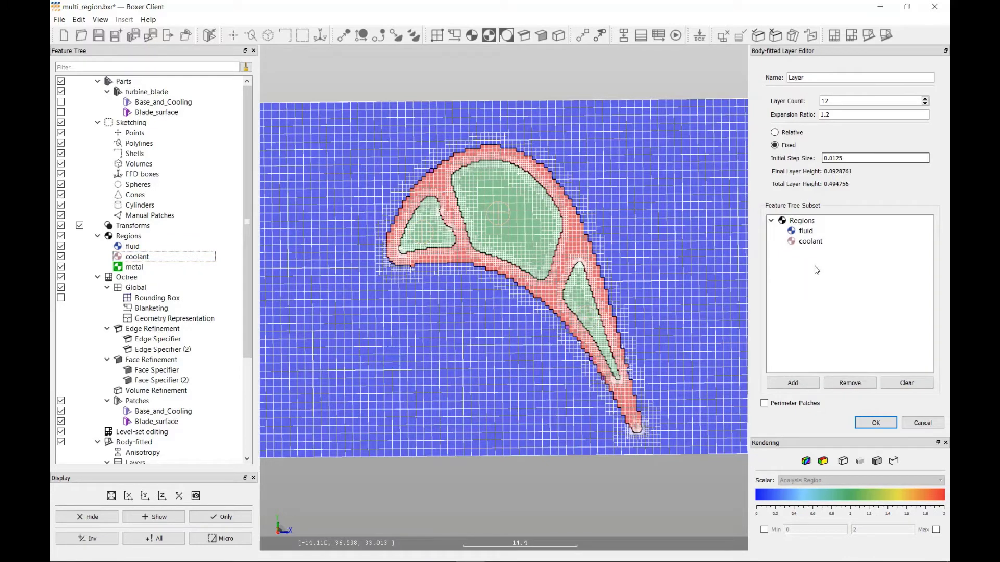
pyautogui.click(876, 424)
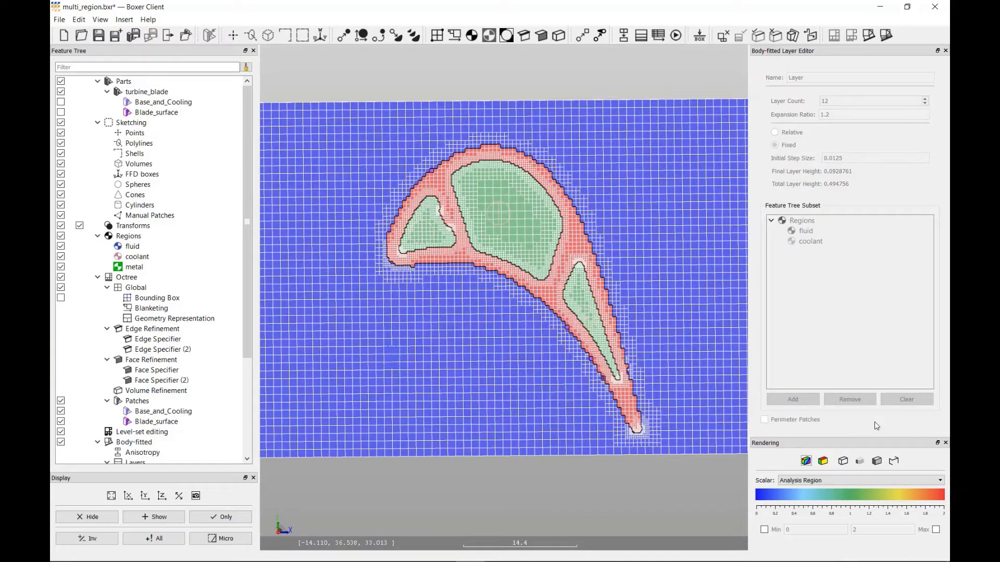
pyautogui.click(886, 35)
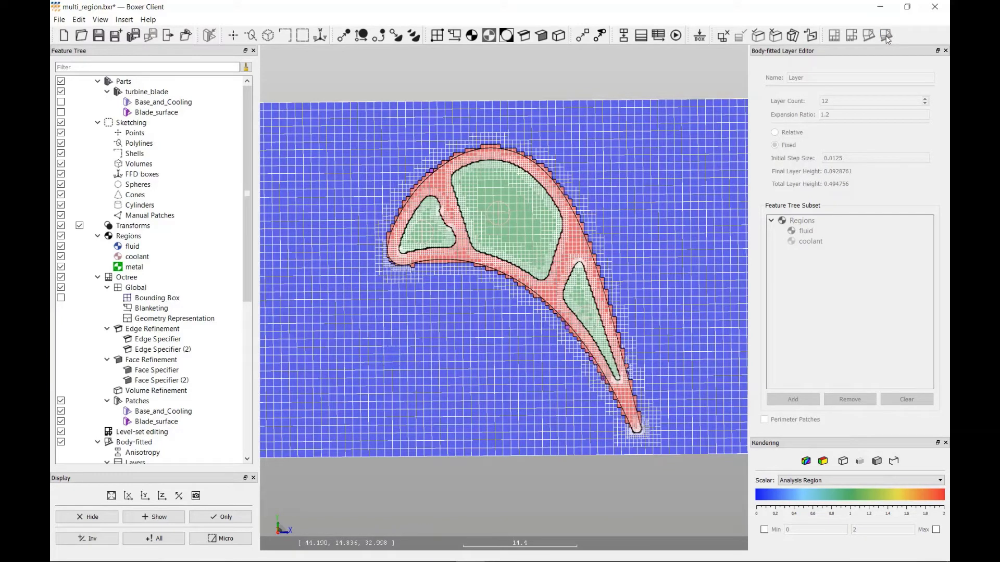
# - Hide the body-fitted patches and display only the isosurface
pyautogui.scroll(-3, 245, 240)
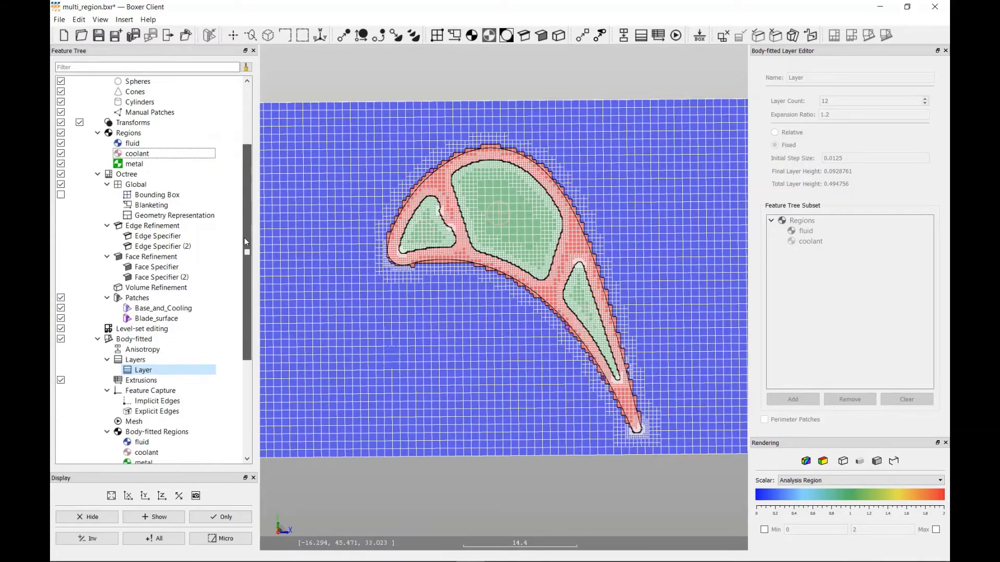
pyautogui.moveTo(245, 241); pyautogui.dragTo(229, 333)
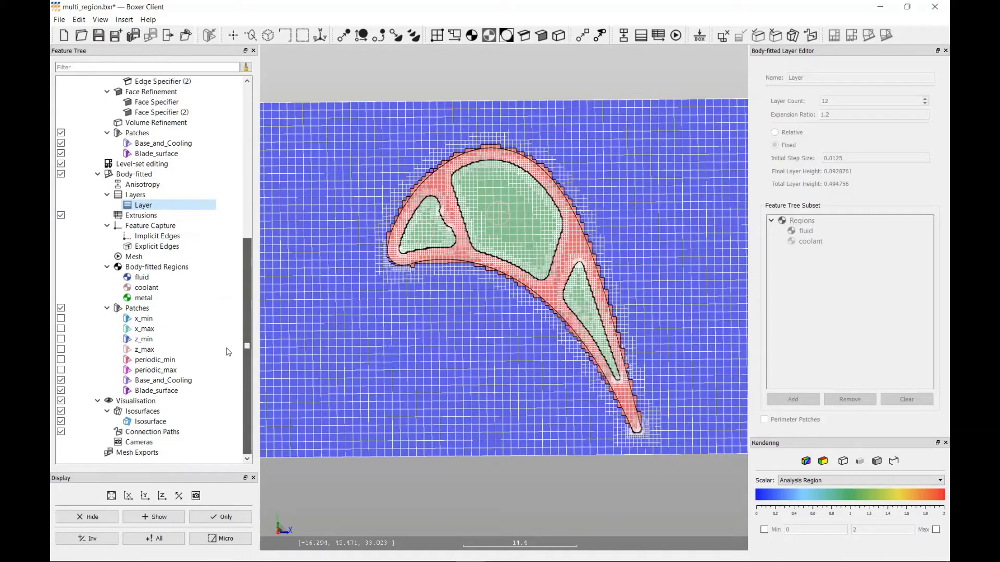
pyautogui.click(61, 309)
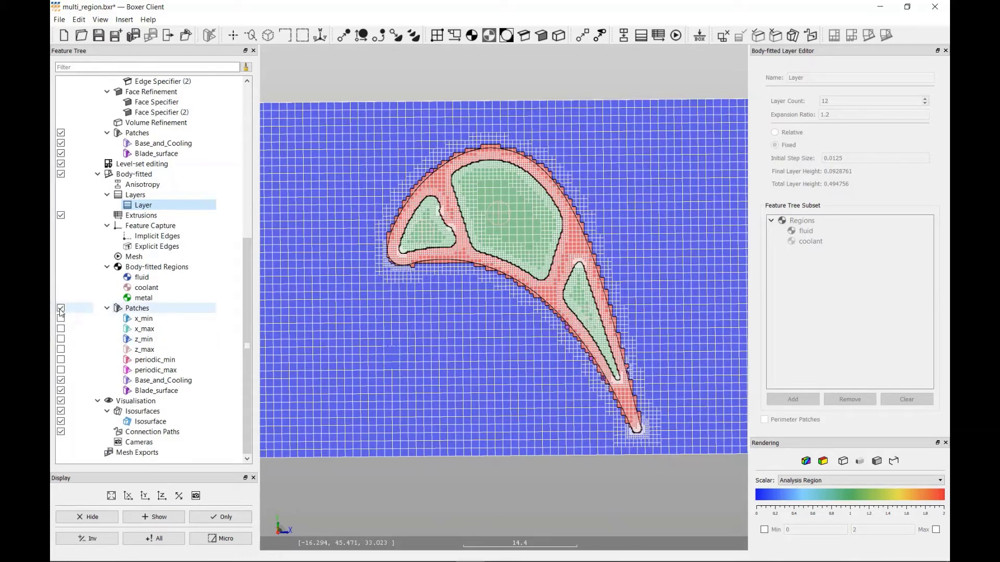
pyautogui.rightClick(151, 415)
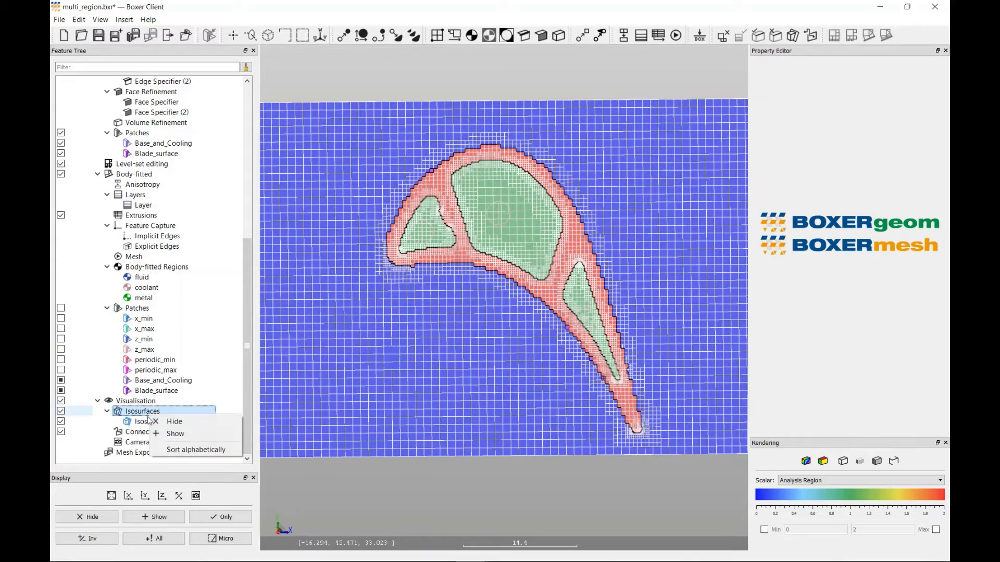
pyautogui.click(146, 423)
pyautogui.rightClick(145, 424)
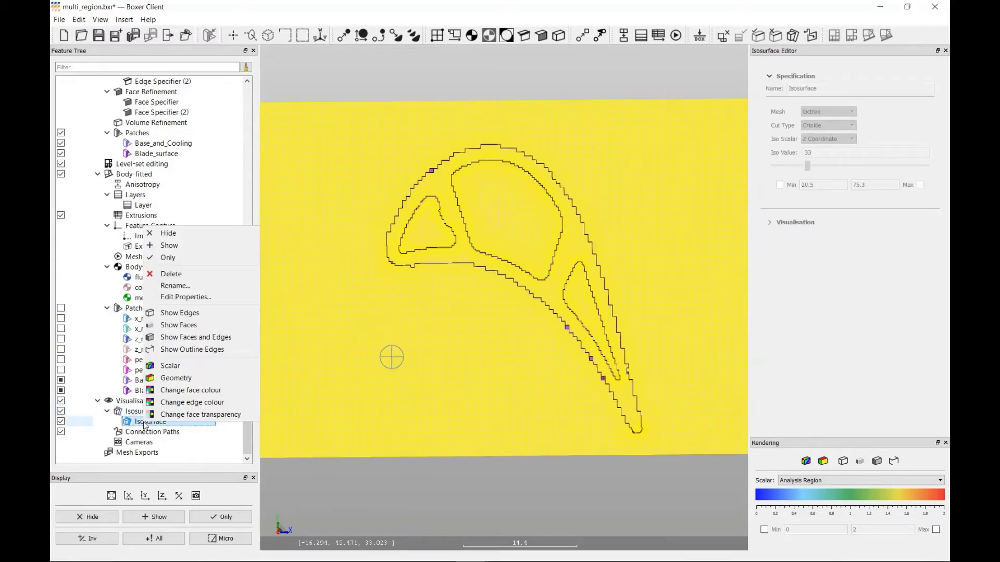
pyautogui.click(168, 258)
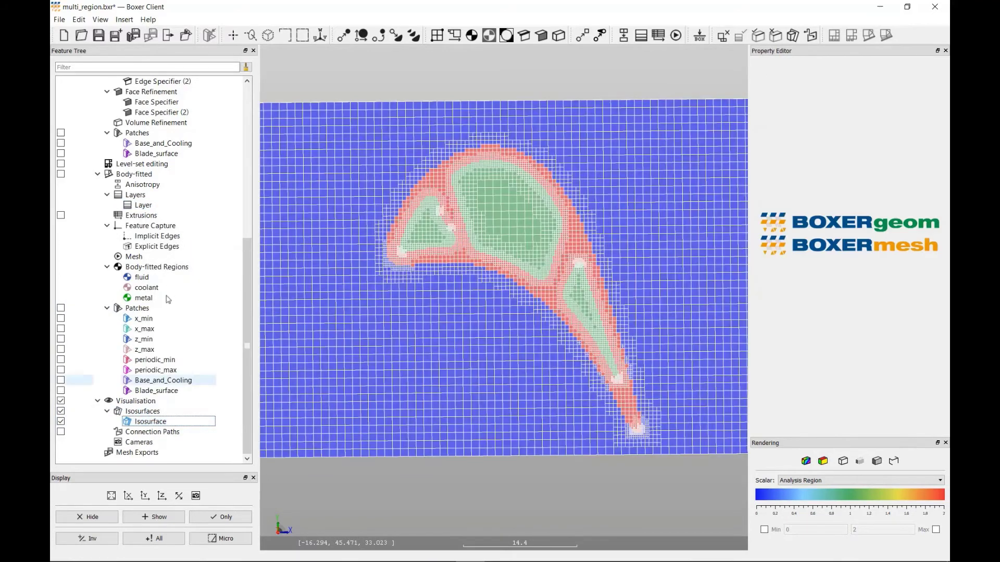
# - Switch the isosurface's mesh from Octree to Body-fitted and accept the edit
pyautogui.click(159, 422)
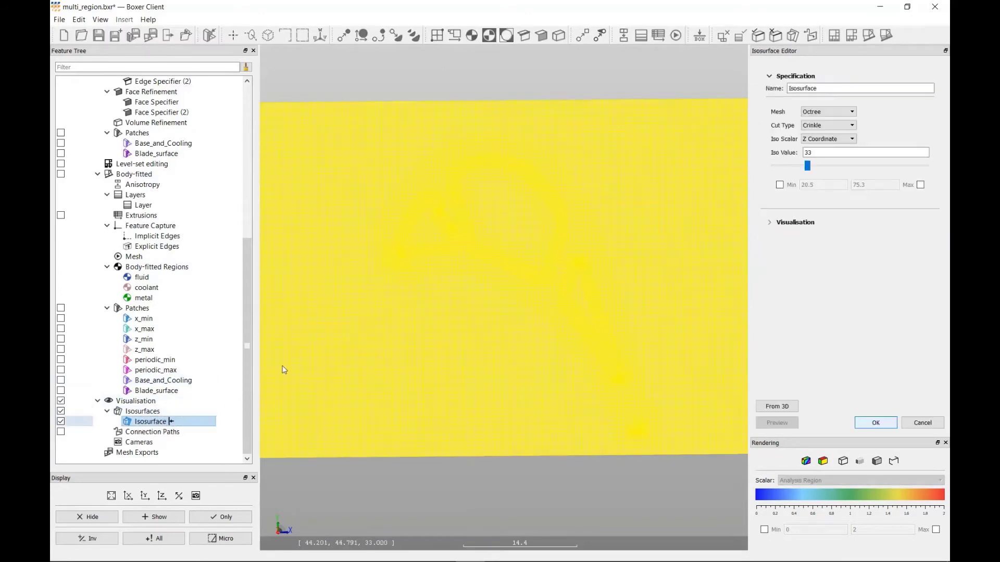
pyautogui.click(828, 112)
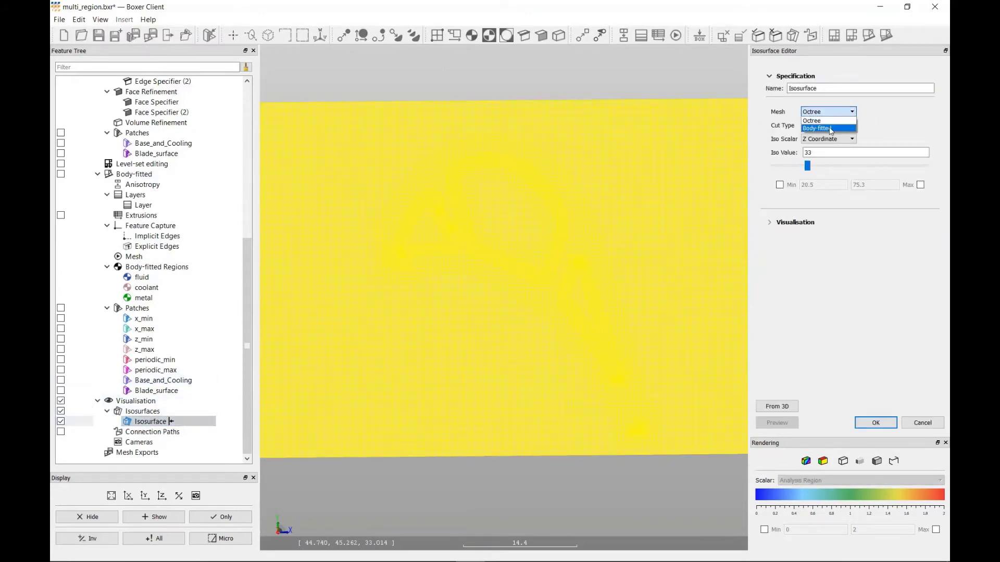
pyautogui.click(830, 129)
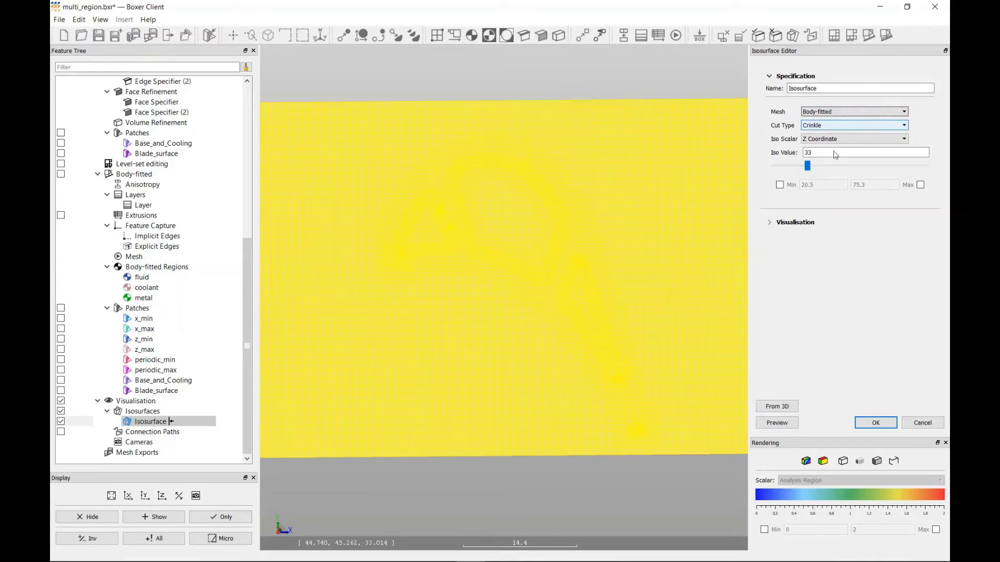
pyautogui.click(877, 422)
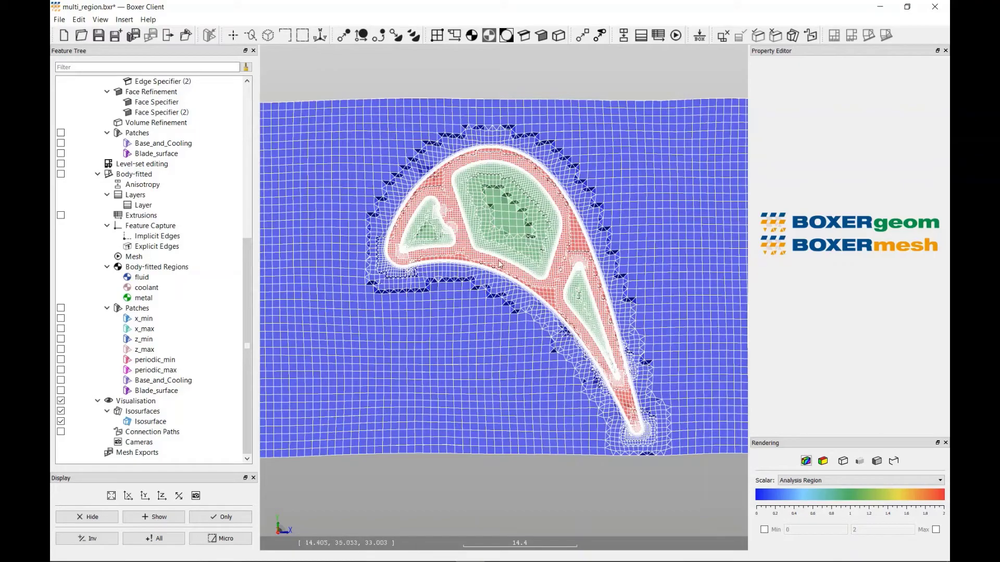
# - Examine the layer cells around the blade's leading edge and the adjacent small cooling cavity
pyautogui.scroll(1, 499, 264)
pyautogui.scroll(1, 499, 264)
pyautogui.scroll(6, 358, 243)
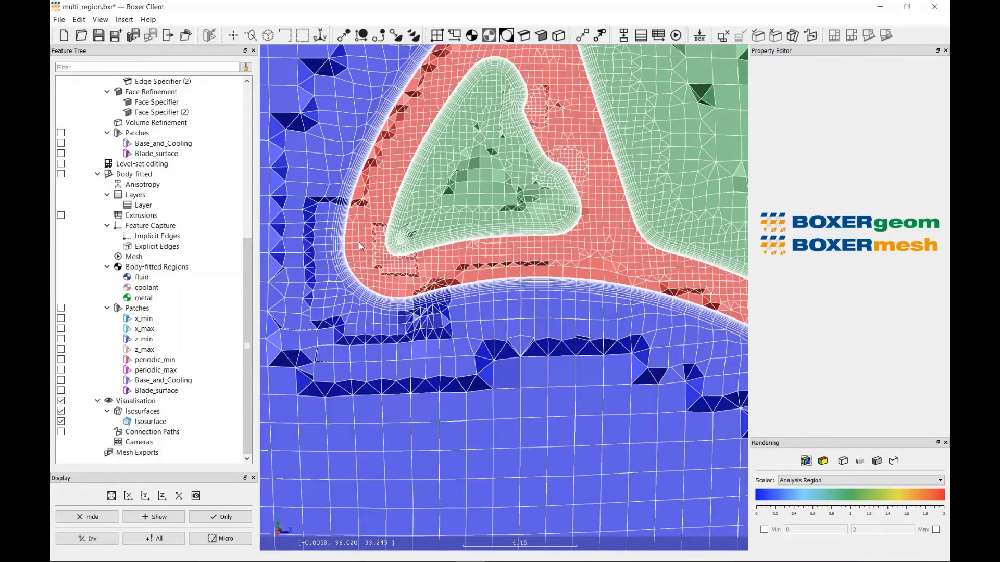
pyautogui.scroll(2, 422, 269)
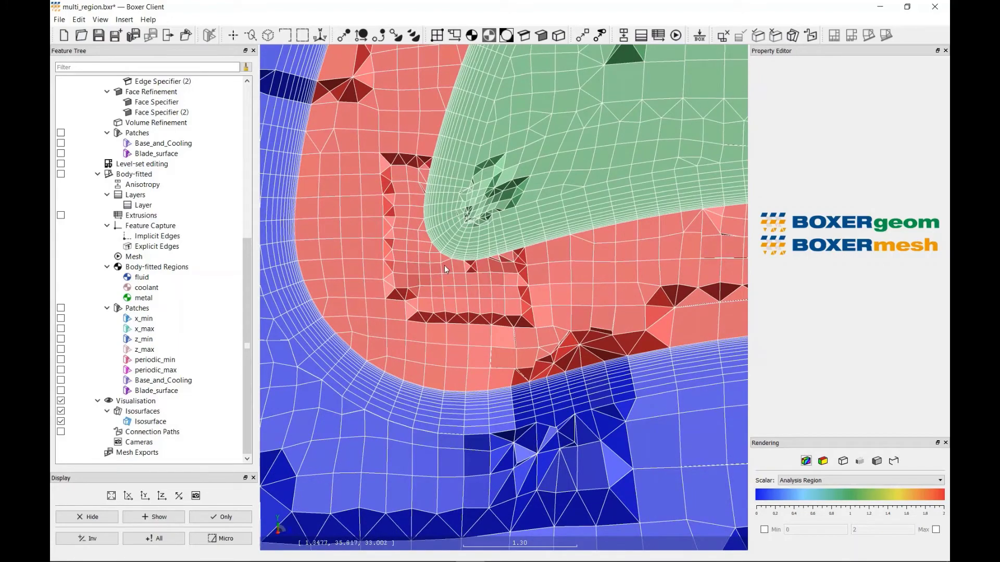
pyautogui.scroll(-6, 574, 269)
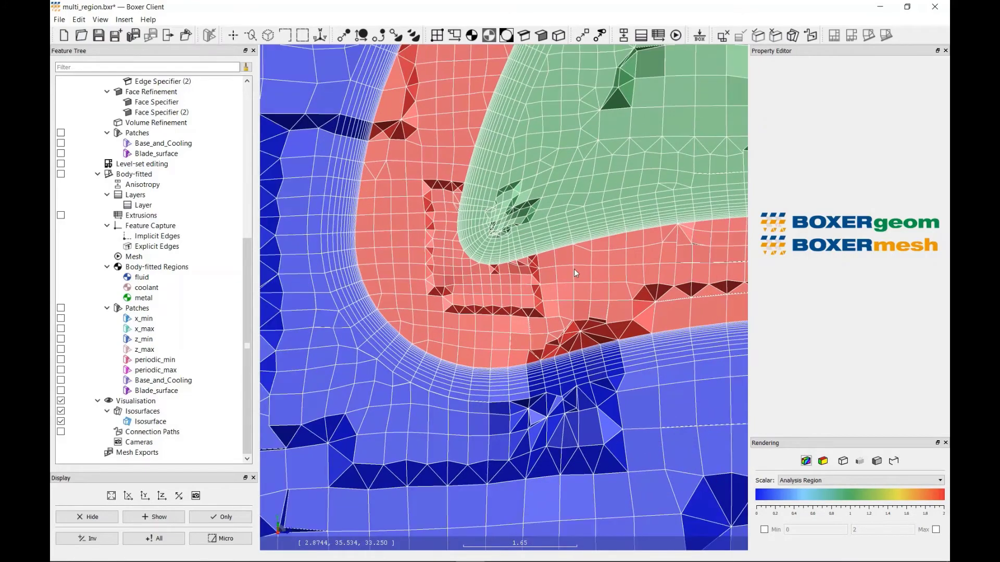
pyautogui.moveTo(655, 262); pyautogui.dragTo(399, 273, button='middle')
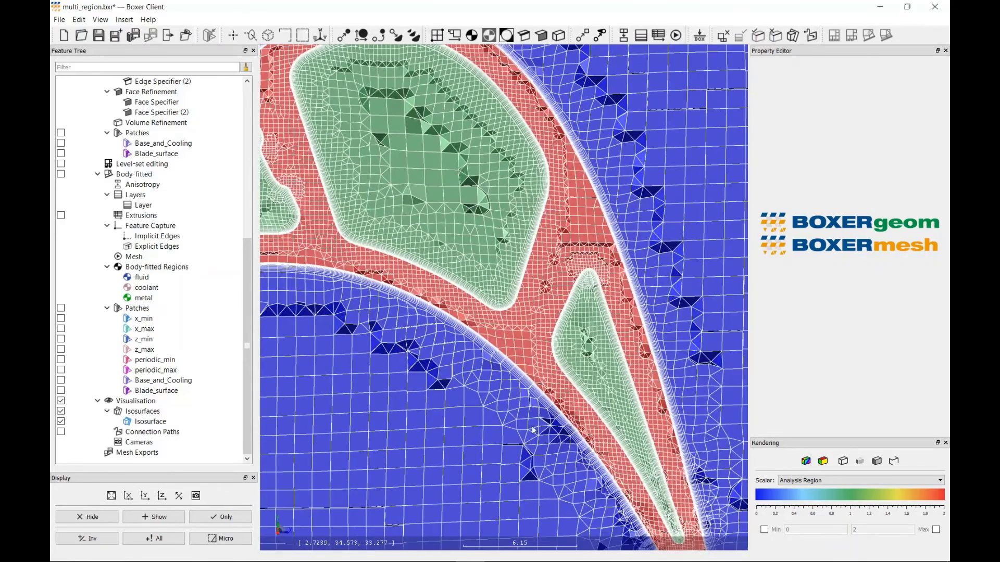
# - Examine the layered mesh along the rear cooling cavity and around the blade's trailing edge
pyautogui.moveTo(532, 429); pyautogui.dragTo(485, 276, button='middle')
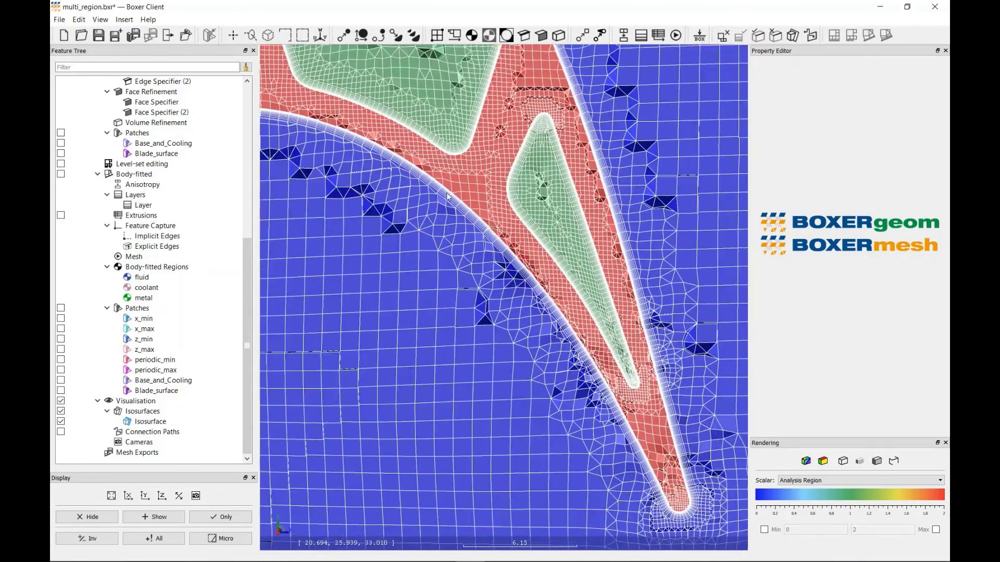
pyautogui.moveTo(651, 435); pyautogui.dragTo(555, 249, button='middle')
pyautogui.scroll(7, 581, 306)
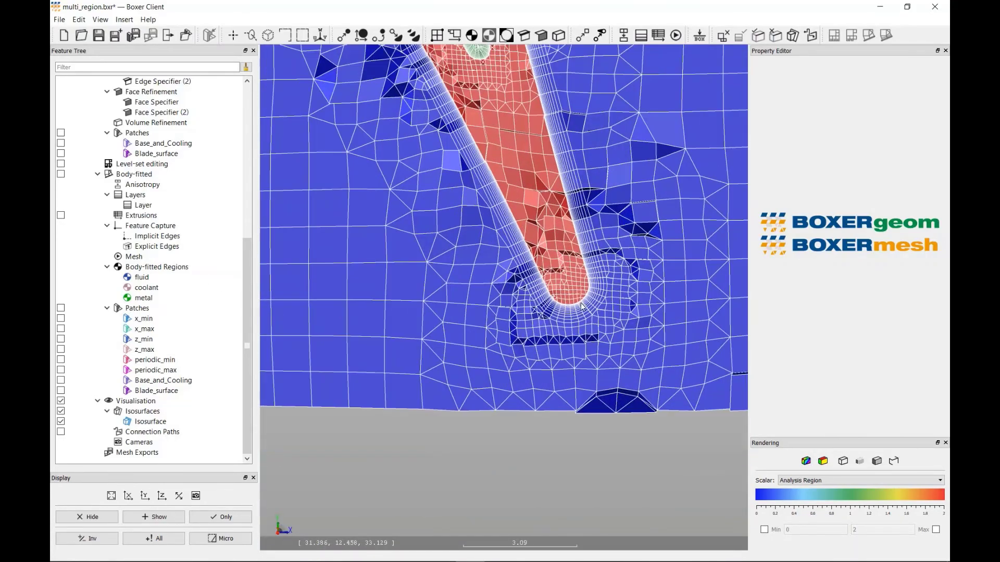
pyautogui.scroll(1, 582, 306)
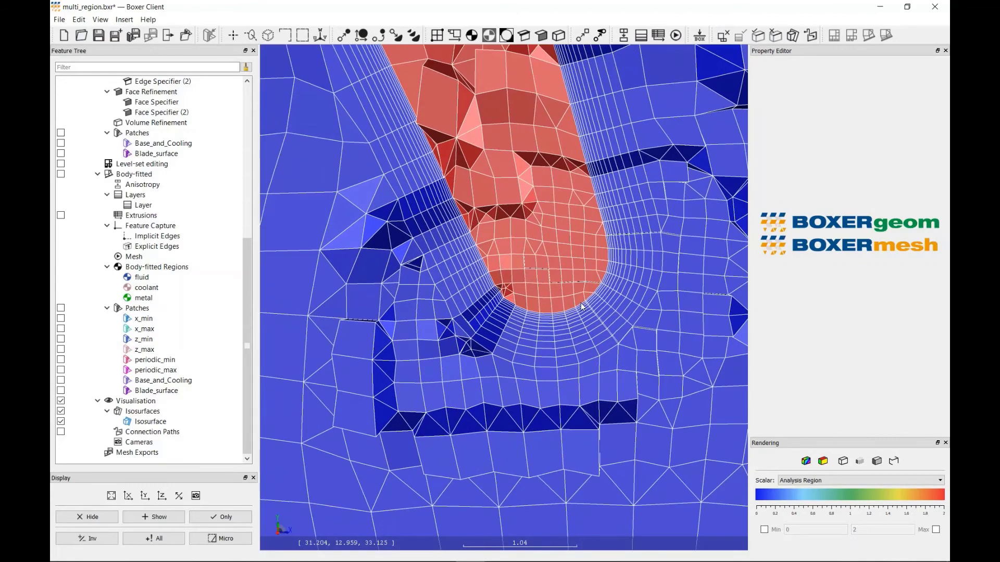
pyautogui.scroll(-6, 582, 307)
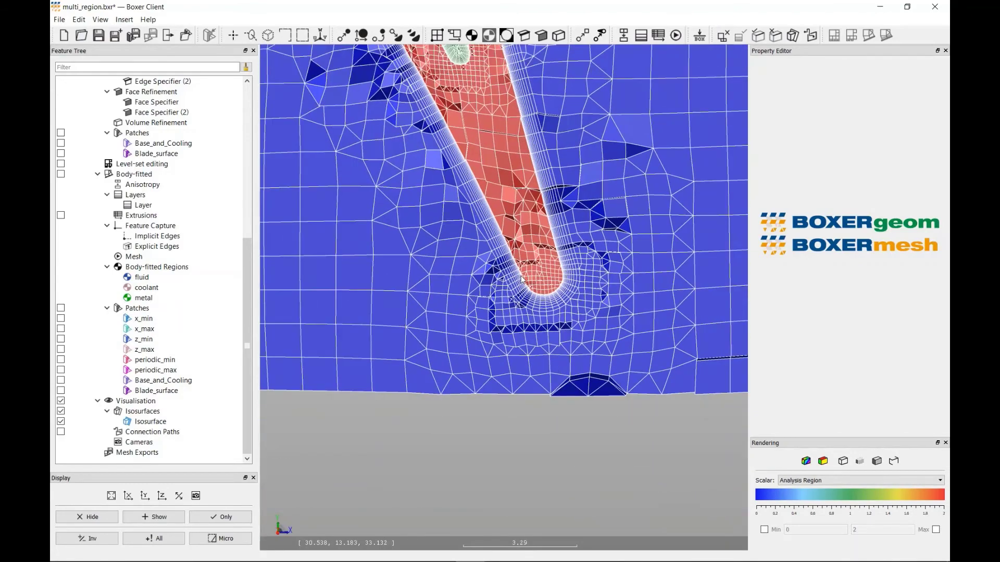
pyautogui.scroll(-1, 521, 280)
pyautogui.moveTo(471, 239); pyautogui.dragTo(463, 236)
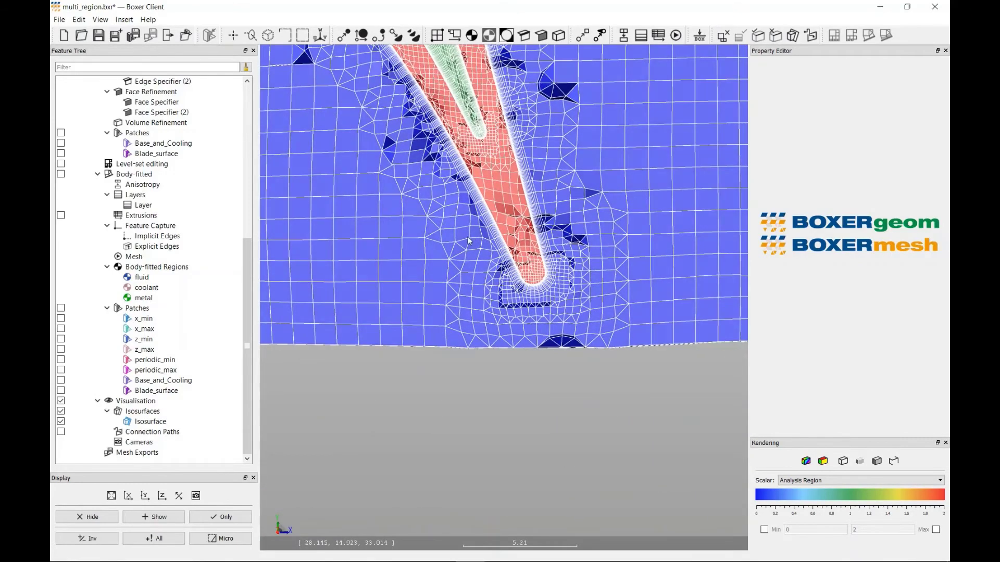
pyautogui.moveTo(463, 236)
pyautogui.mouseDown(button='middle')
pyautogui.moveTo(643, 467)
pyautogui.moveTo(664, 521)
pyautogui.mouseUp(button='middle')
pyautogui.scroll(-8, 445, 354)
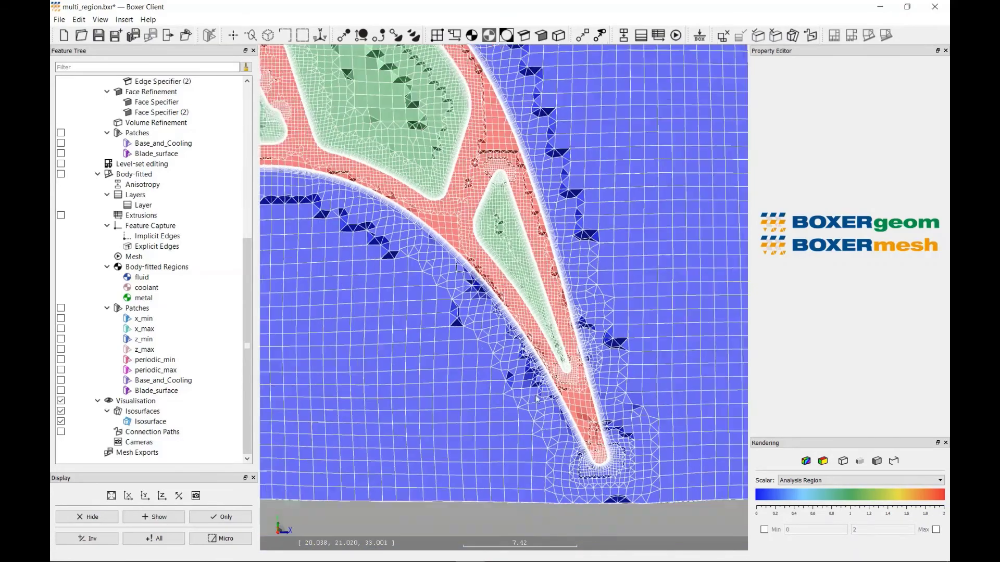
pyautogui.moveTo(421, 293); pyautogui.dragTo(528, 290)
# - Display only the body-fitted patches, from x_min through Blade_surface
pyautogui.click(177, 318)
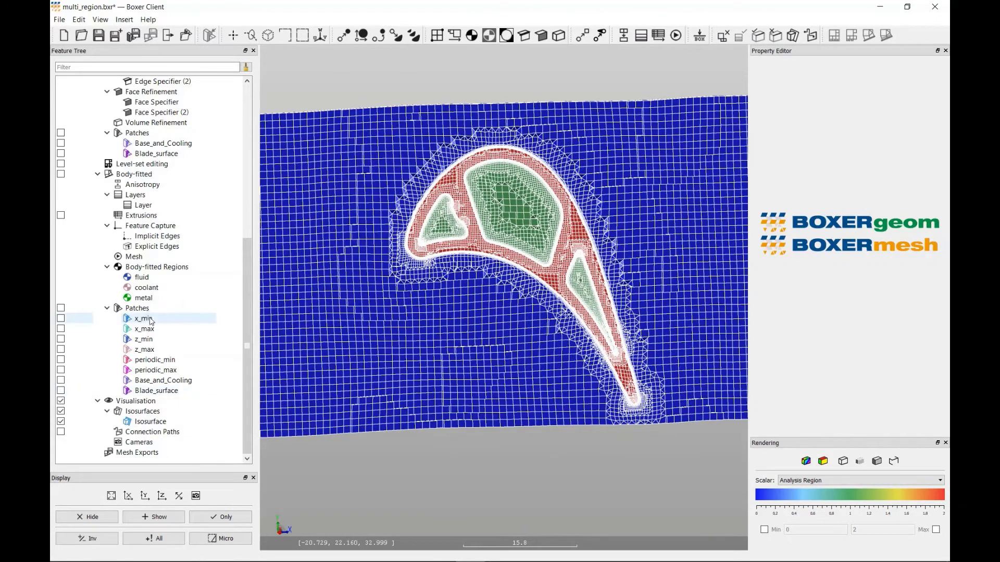
pyautogui.keyDown('shift'); pyautogui.click(158, 390); pyautogui.keyUp('shift')
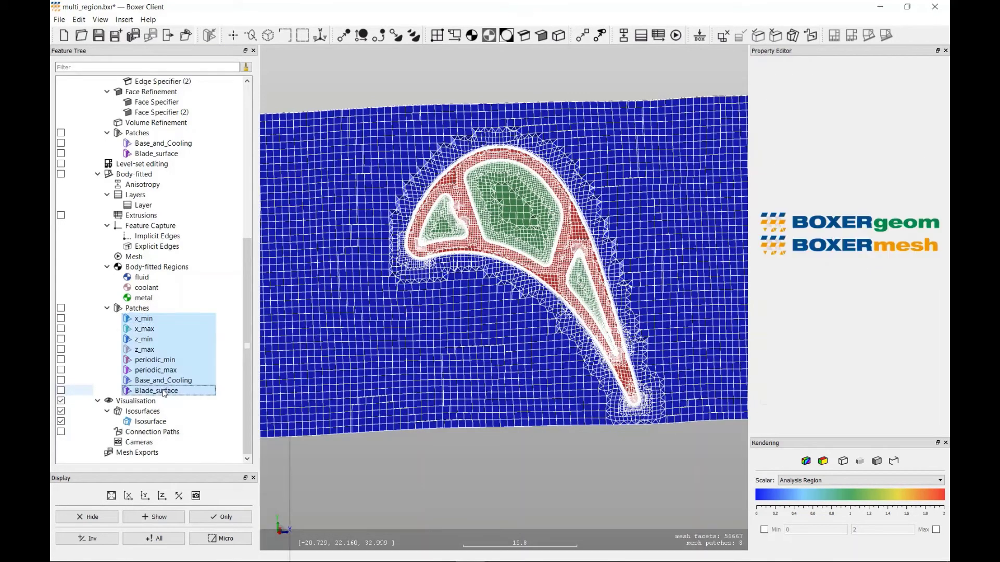
pyautogui.rightClick(162, 390)
pyautogui.click(187, 409)
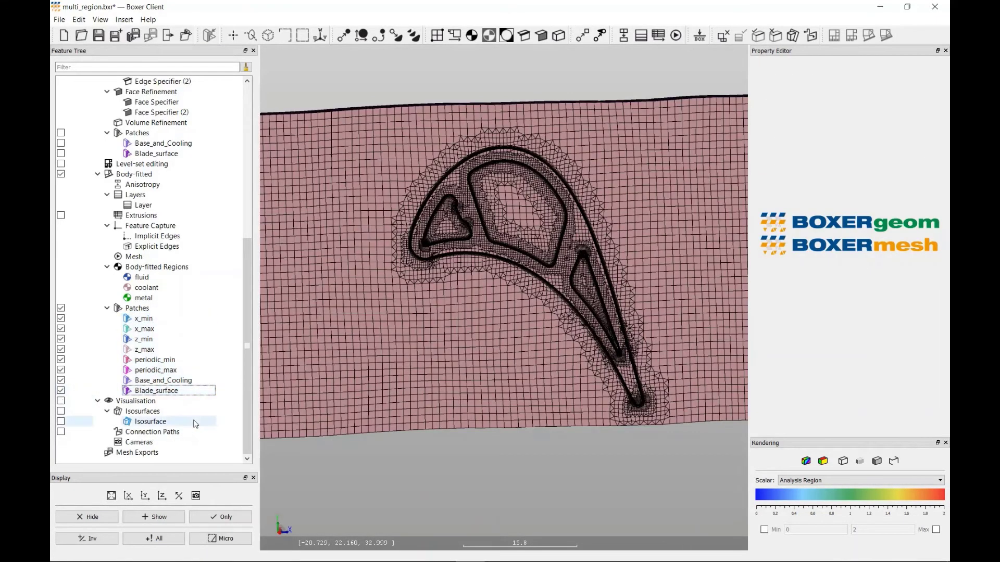
# - Hide the z_max and z_min patches and show the isosurface together with the remaining body-fitted patches
pyautogui.moveTo(411, 364); pyautogui.dragTo(456, 298)
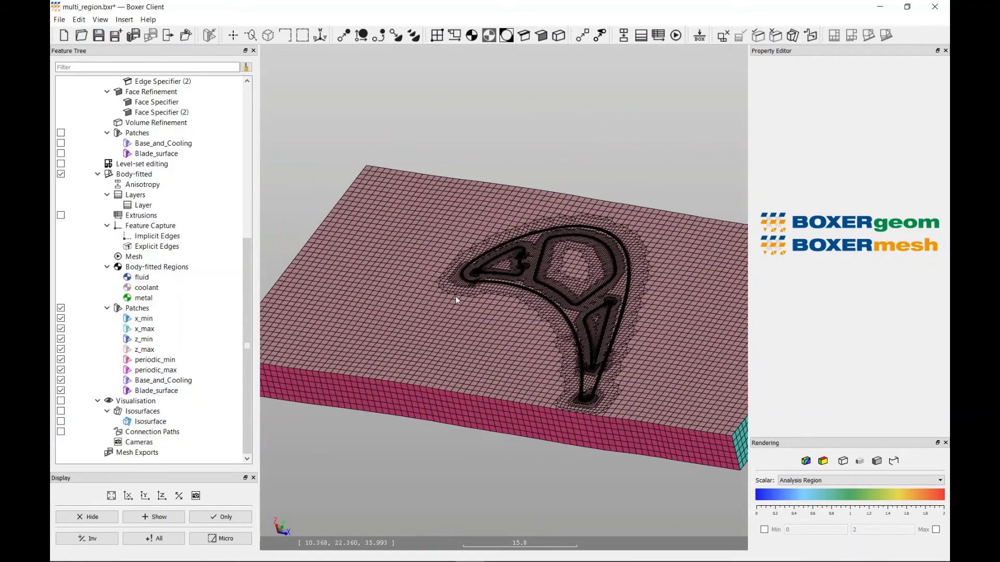
pyautogui.click(61, 349)
pyautogui.click(61, 339)
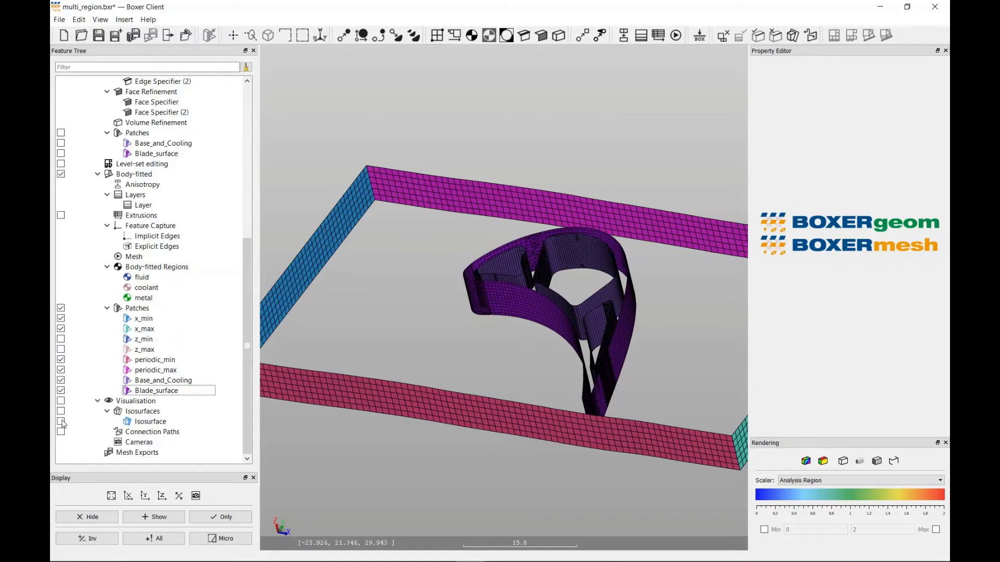
pyautogui.click(61, 421)
pyautogui.moveTo(503, 318); pyautogui.dragTo(497, 360)
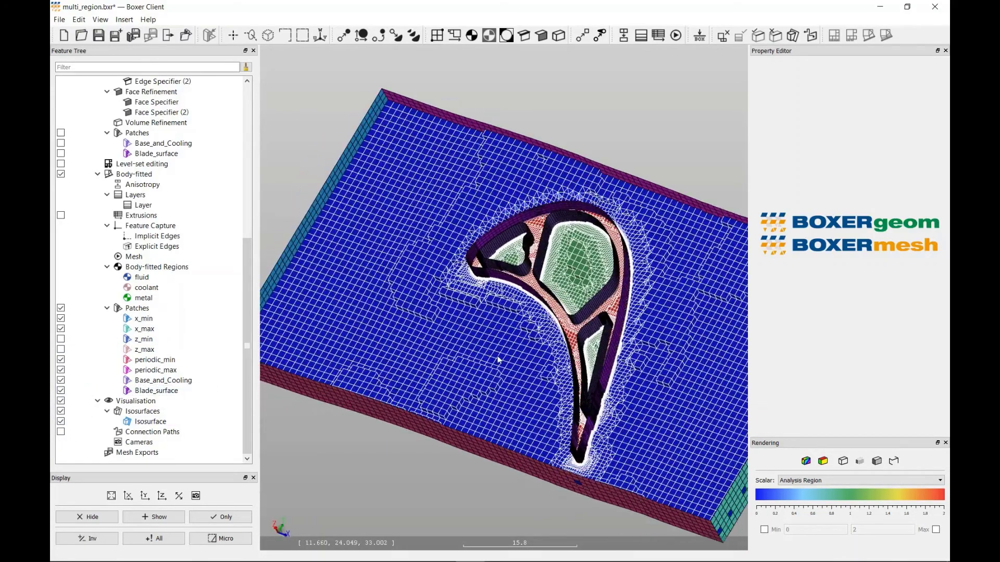
# - Create an MSH mesh export containing the body-fitted fluid, coolant and metal regions, with the filename test.msh
pyautogui.scroll(-3, 497, 360)
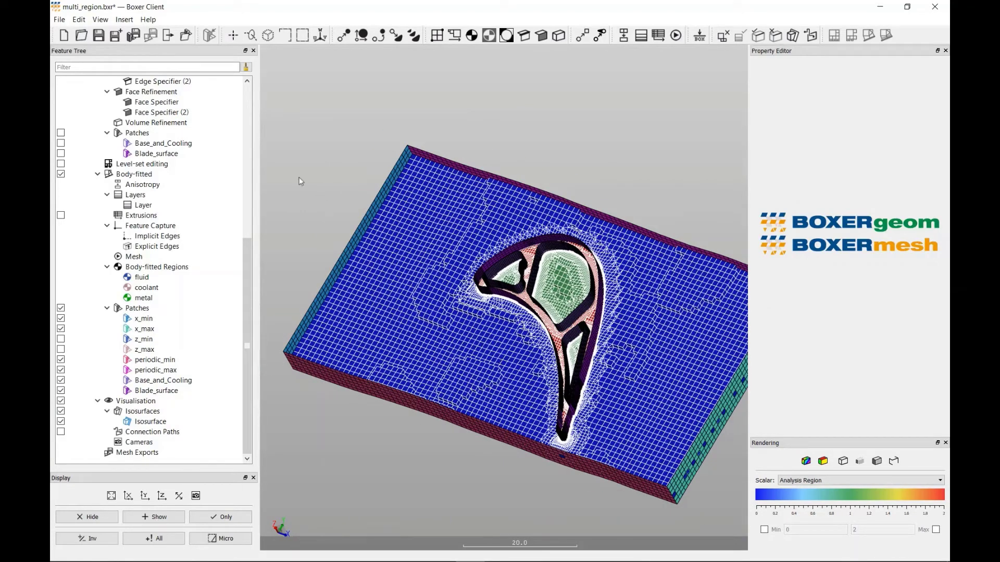
pyautogui.click(126, 21)
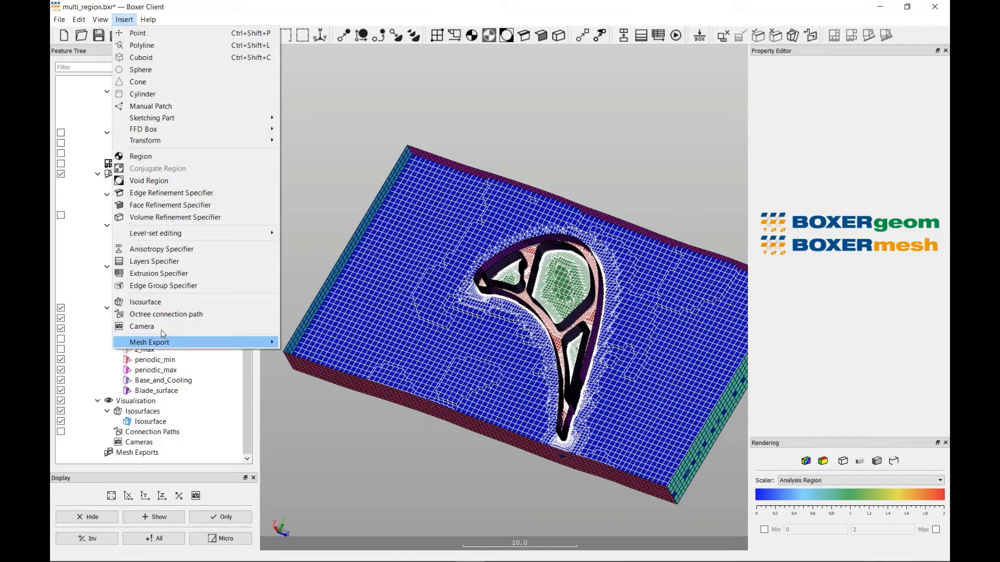
pyautogui.moveTo(164, 342)
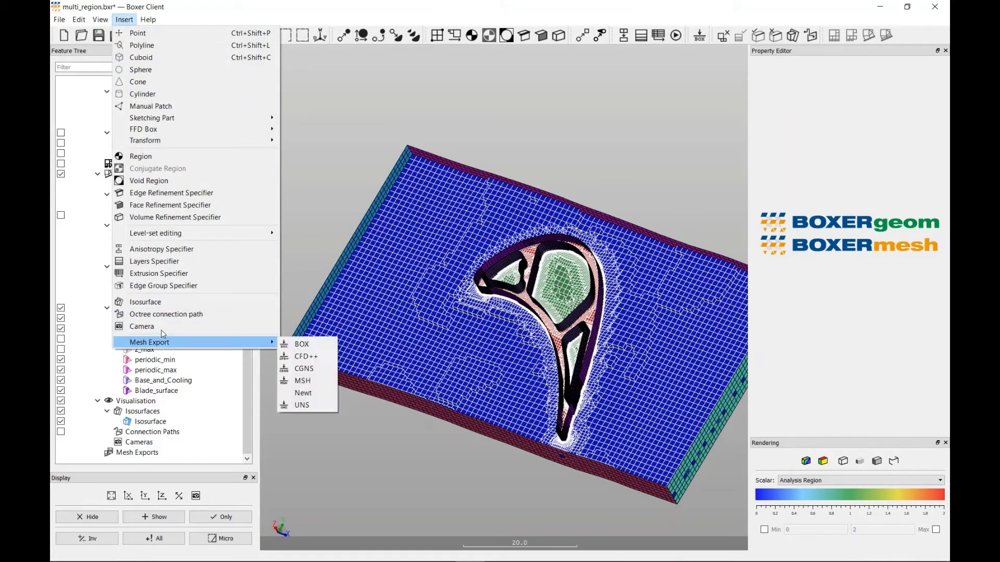
pyautogui.click(307, 381)
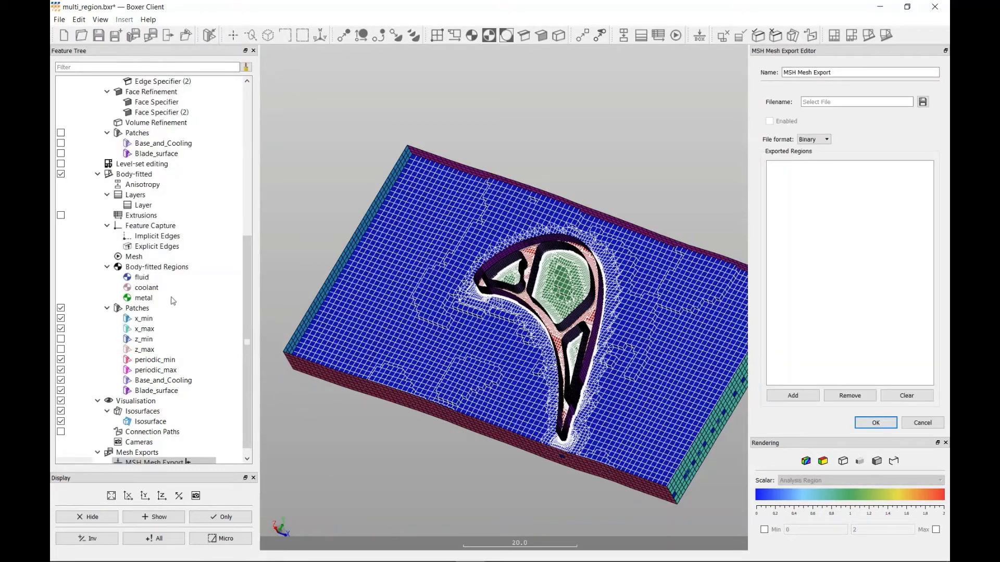
pyautogui.click(142, 279)
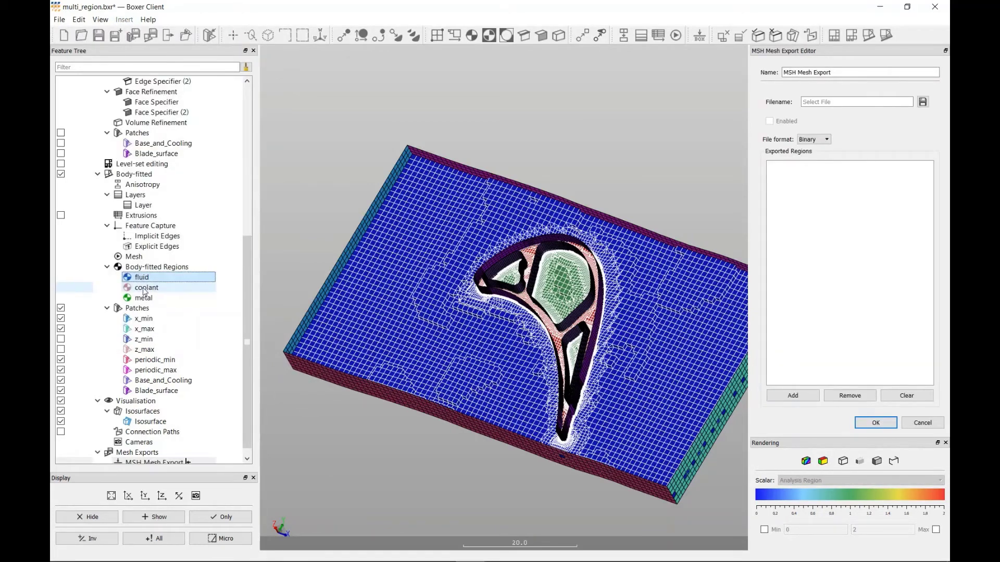
pyautogui.keyDown('ctrl'); pyautogui.click(144, 288); pyautogui.keyUp('ctrl')
pyautogui.keyDown('ctrl'); pyautogui.click(144, 297); pyautogui.keyUp('ctrl')
pyautogui.moveTo(145, 291); pyautogui.dragTo(828, 260)
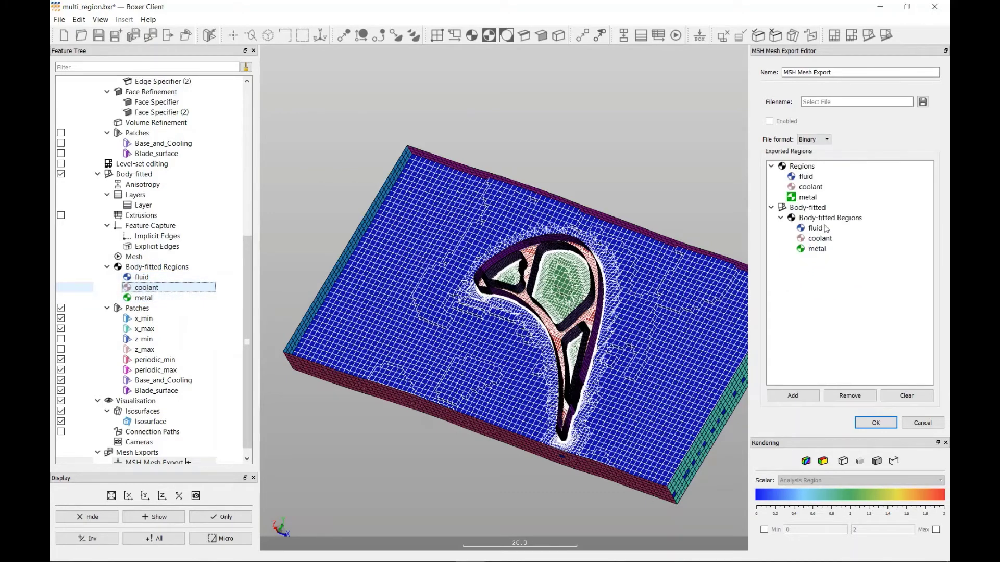
pyautogui.click(806, 103)
pyautogui.write('test.msh')
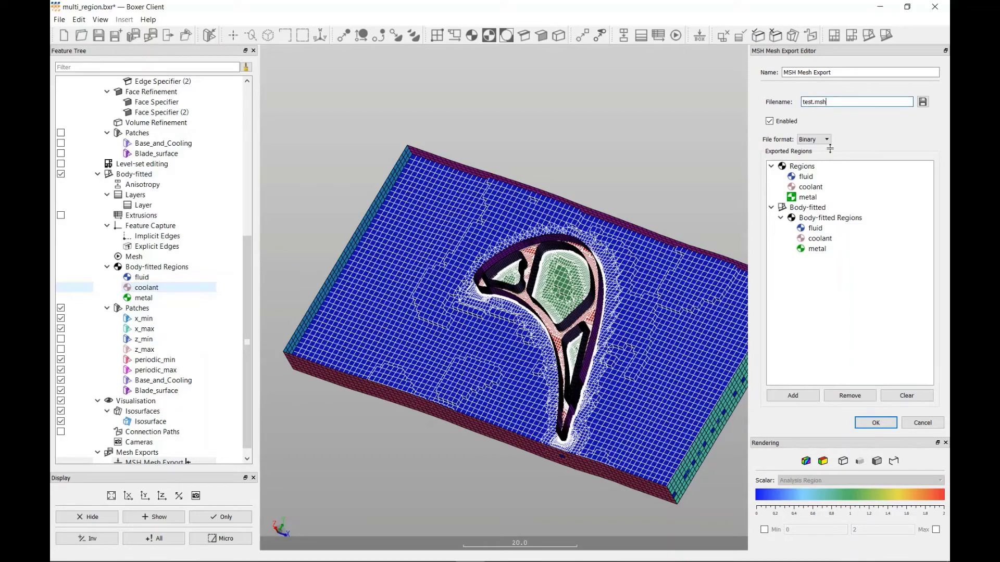
# - Remove coolant and metal from the exported regions, rename the export file fluid.msh and accept the MSH export
pyautogui.click(820, 238)
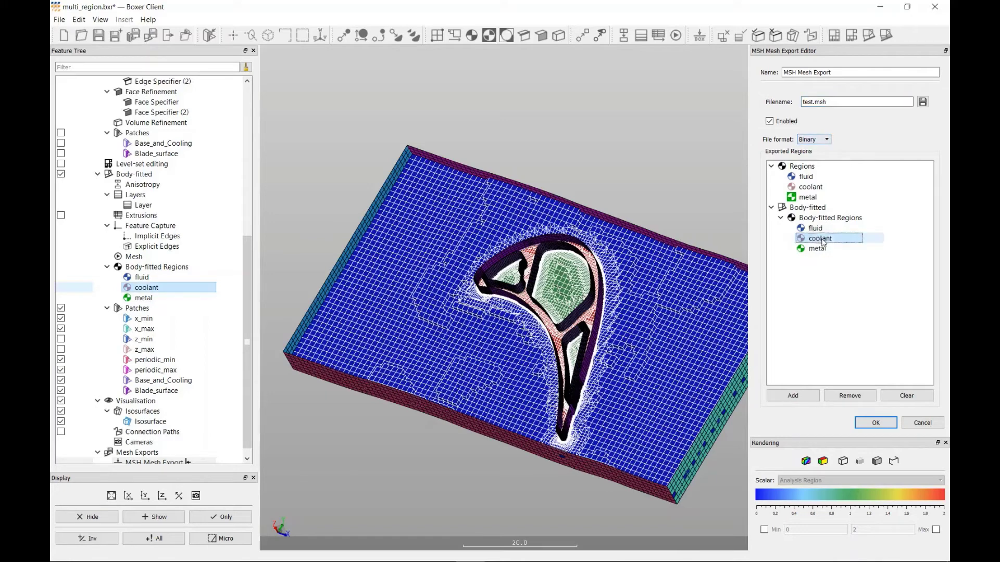
pyautogui.keyDown('ctrl'); pyautogui.click(822, 250); pyautogui.keyUp('ctrl')
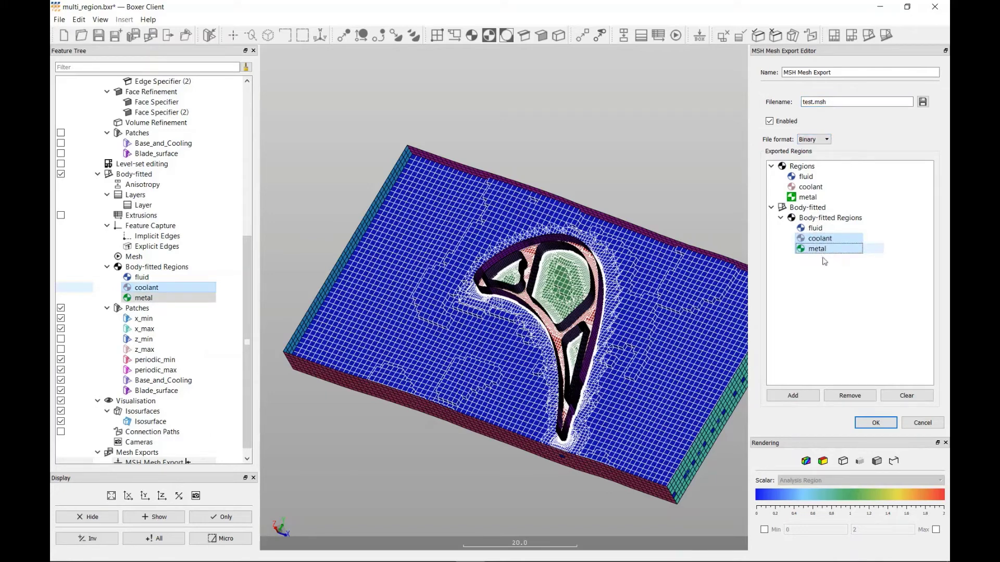
pyautogui.click(848, 397)
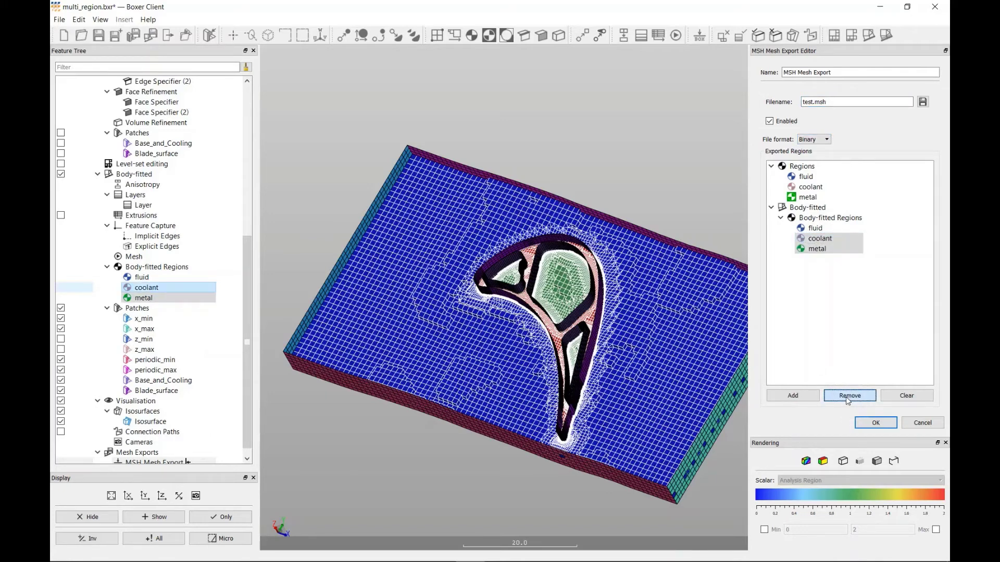
pyautogui.moveTo(802, 102); pyautogui.dragTo(810, 102)
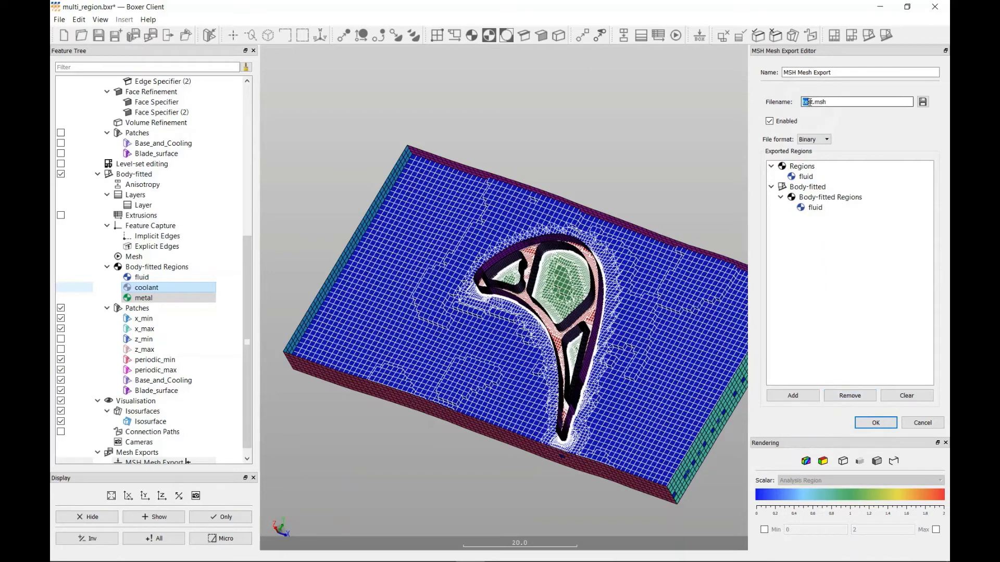
pyautogui.press('BackSpace')
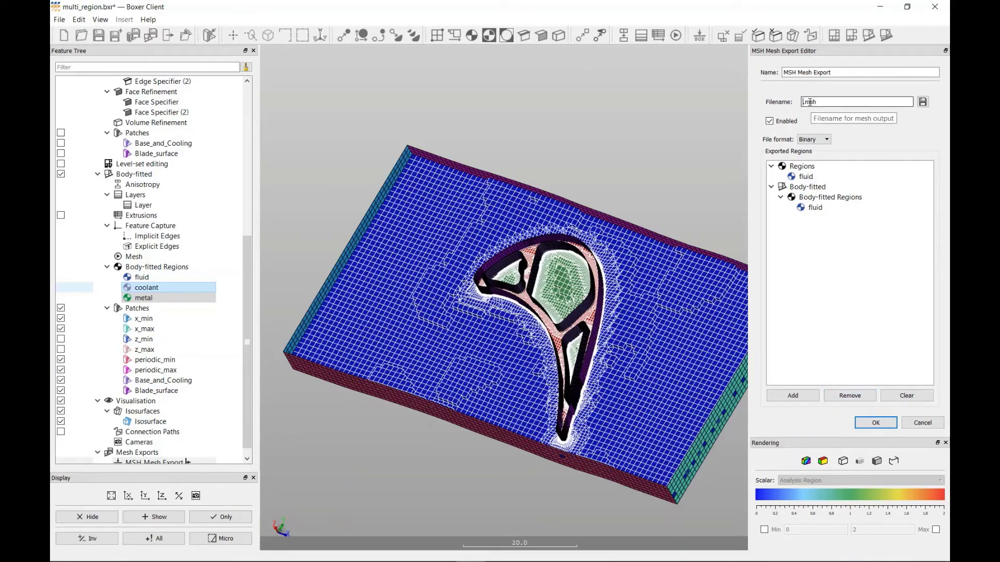
pyautogui.write('flu')
pyautogui.press('Delete')
pyautogui.write('id')
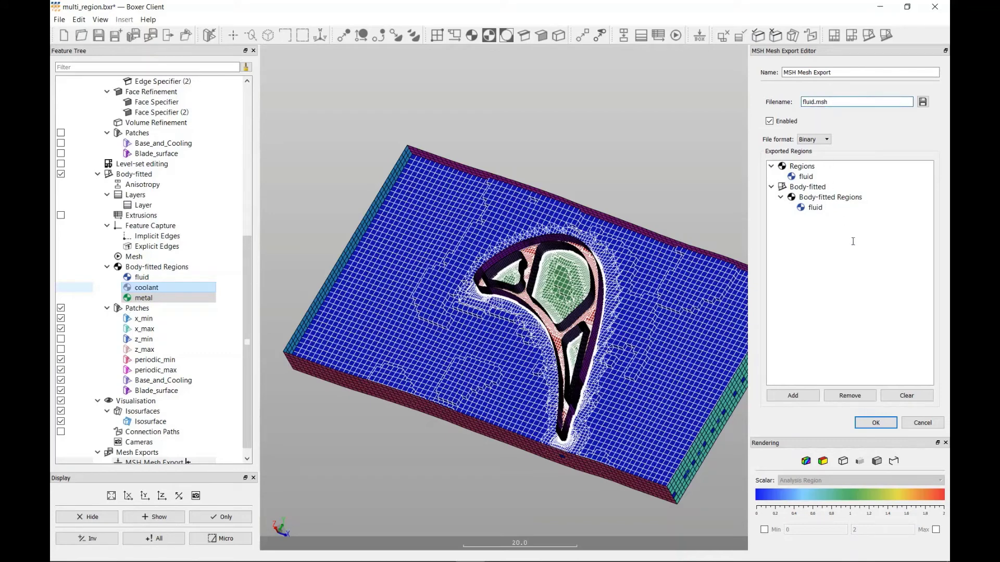
pyautogui.click(884, 426)
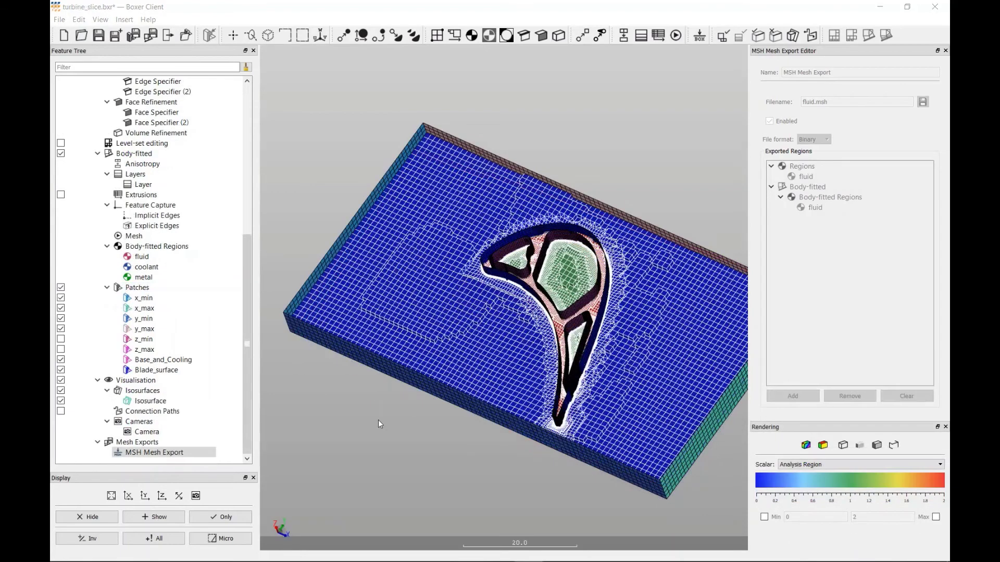
# - Isolate the Blade_surface body-fitted patch and show it together with the turbine_blade part's Base_and_Cooling and Blade_surface
pyautogui.rightClick(167, 373)
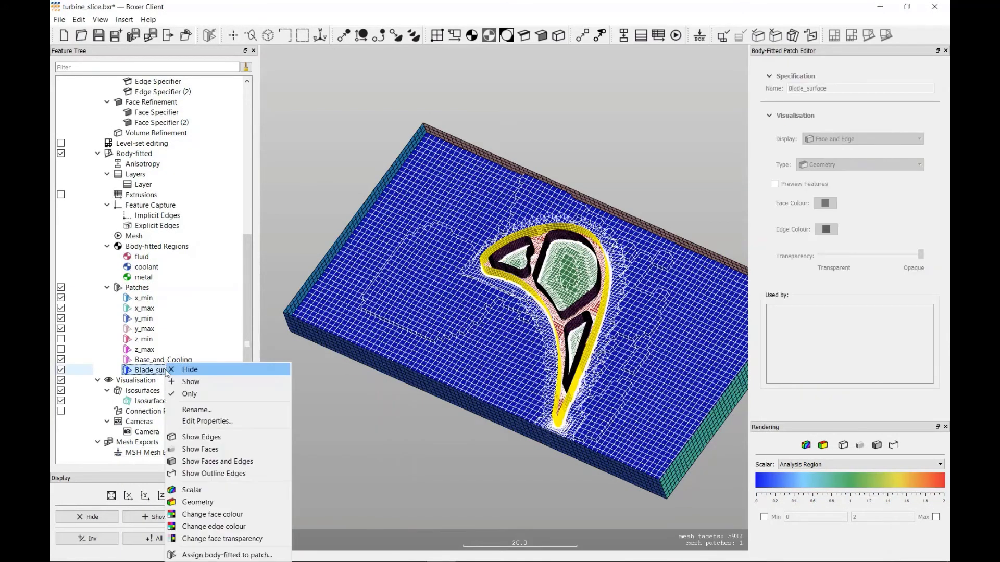
pyautogui.click(189, 395)
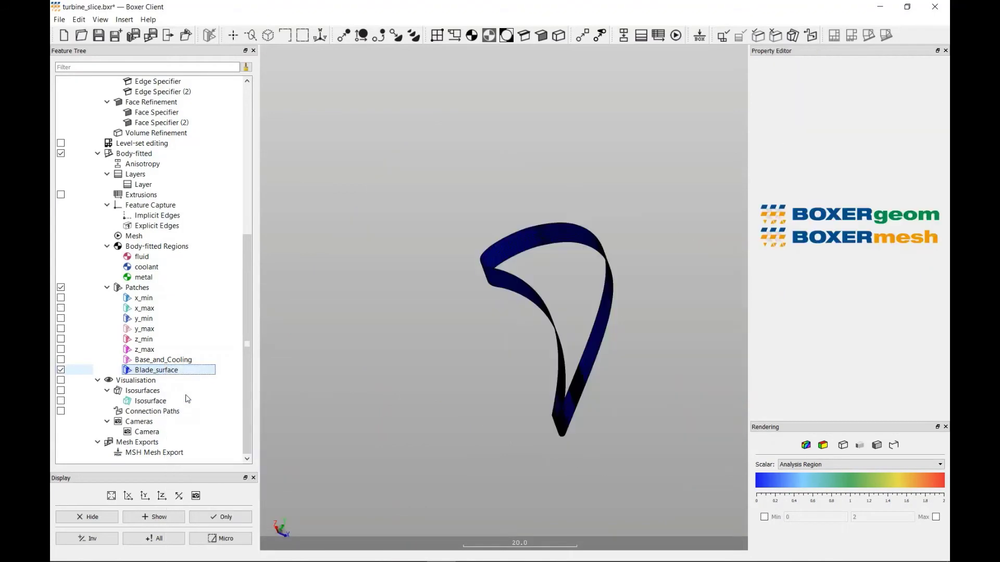
pyautogui.moveTo(247, 396); pyautogui.dragTo(246, 225)
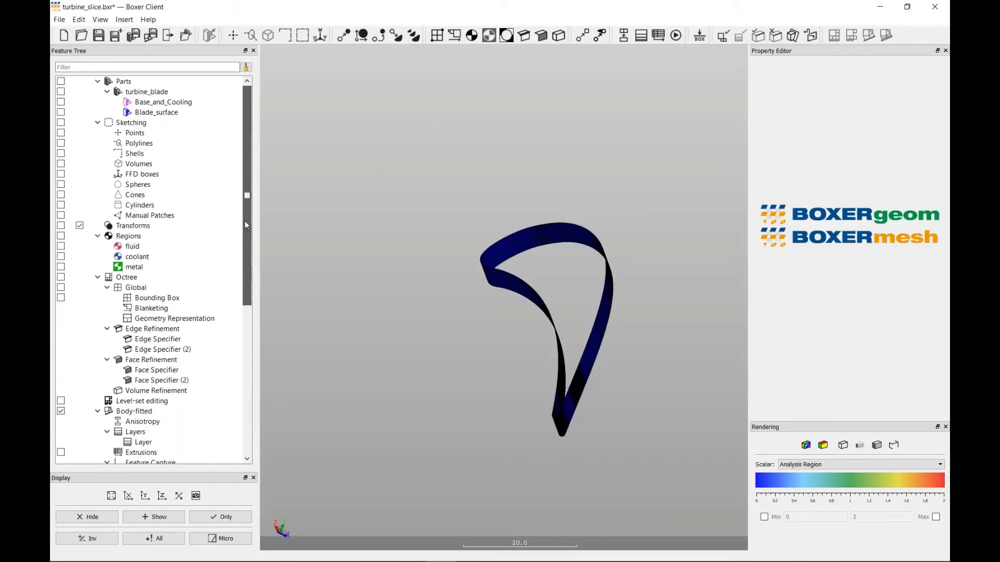
pyautogui.click(61, 112)
pyautogui.click(61, 103)
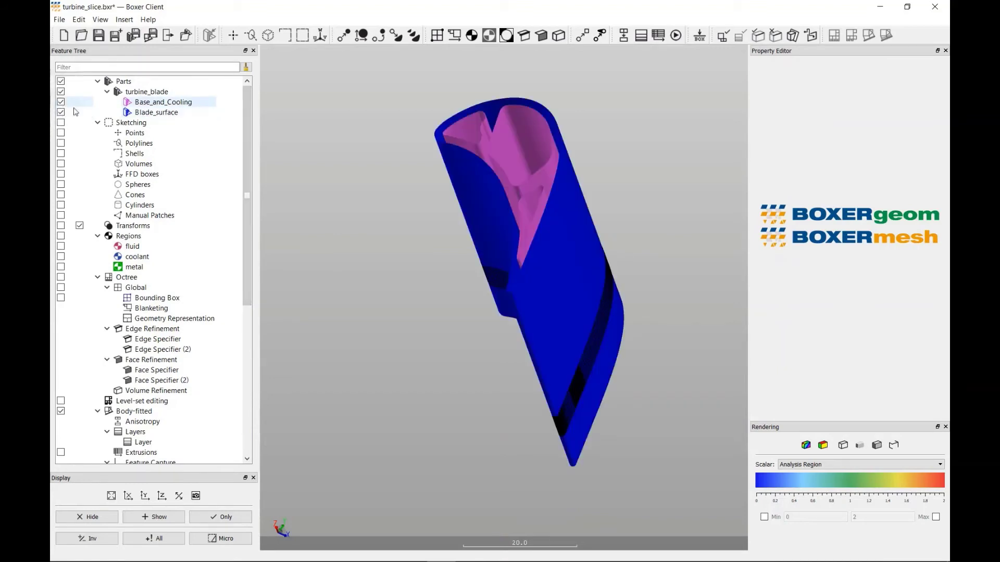
pyautogui.moveTo(479, 361); pyautogui.dragTo(507, 343)
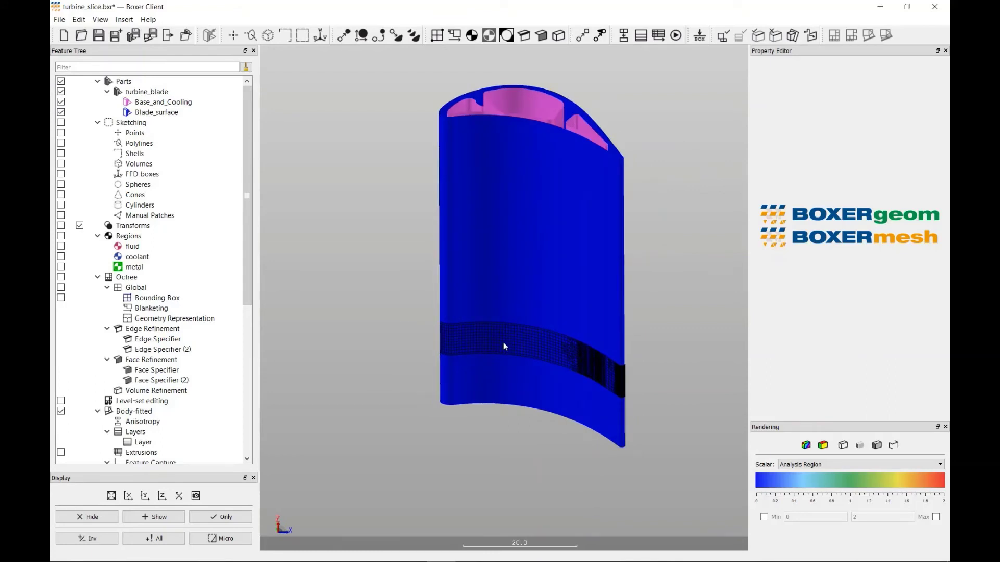
# - Show the octree bounding box and lower its Corner 1 in z to about 21.4, near the blade's base
pyautogui.click(61, 298)
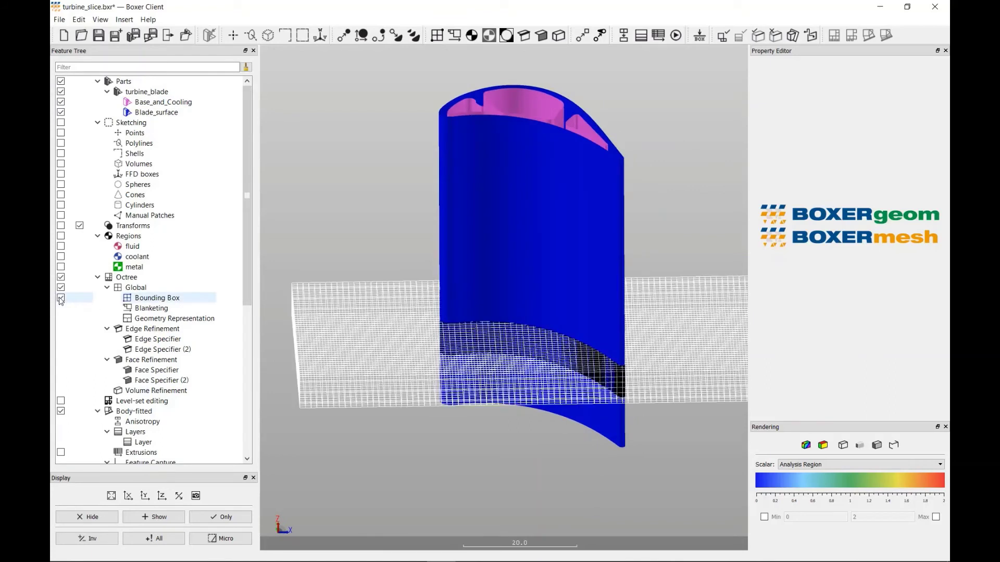
pyautogui.doubleClick(151, 299)
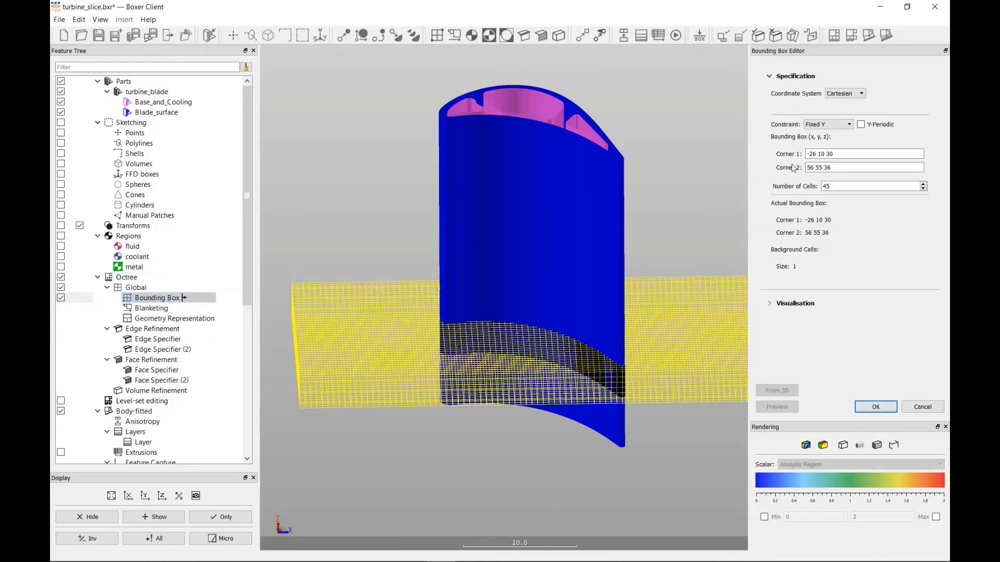
pyautogui.click(850, 154)
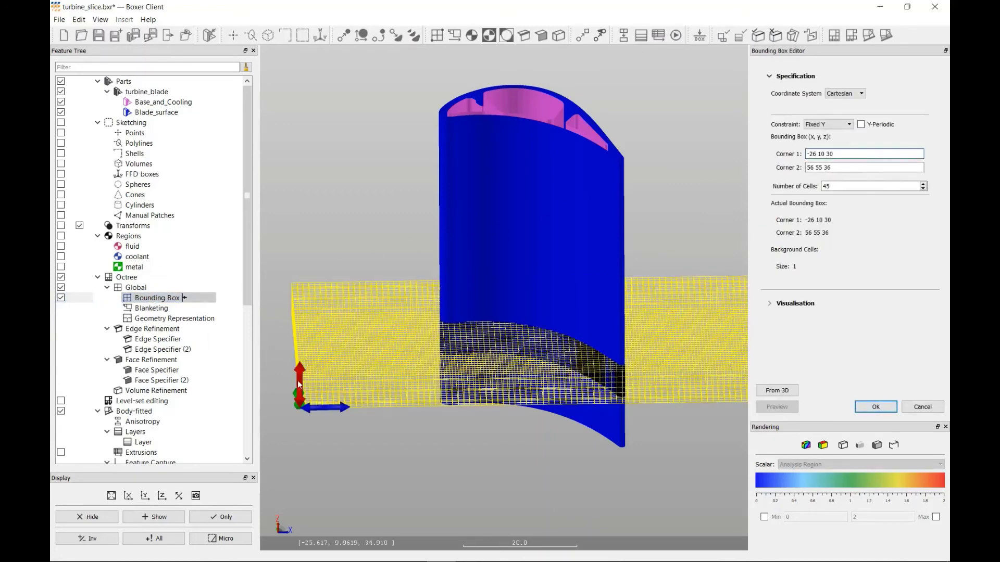
pyautogui.moveTo(298, 380); pyautogui.dragTo(307, 401)
pyautogui.moveTo(648, 280); pyautogui.dragTo(643, 259, button='middle')
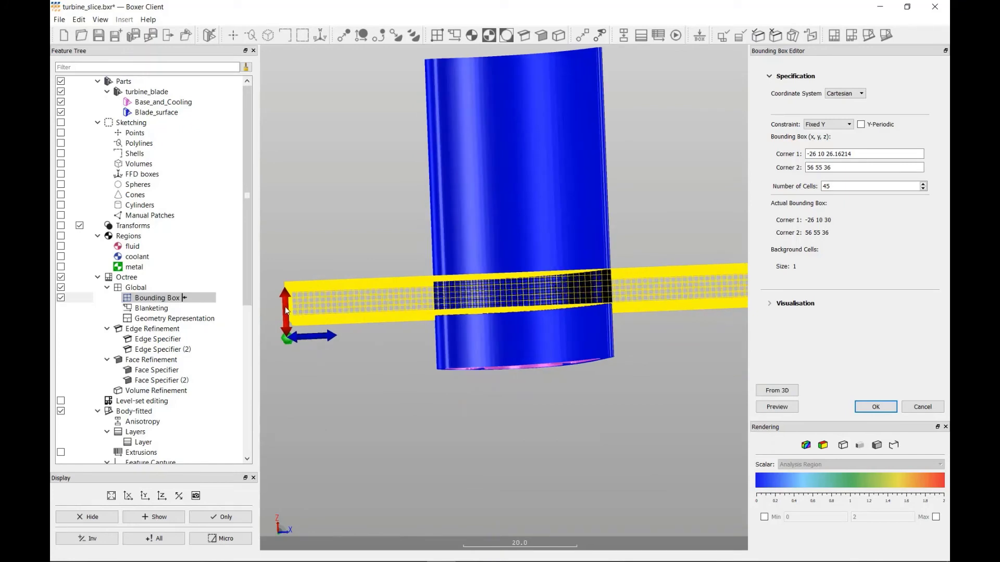
pyautogui.moveTo(286, 316); pyautogui.dragTo(288, 337)
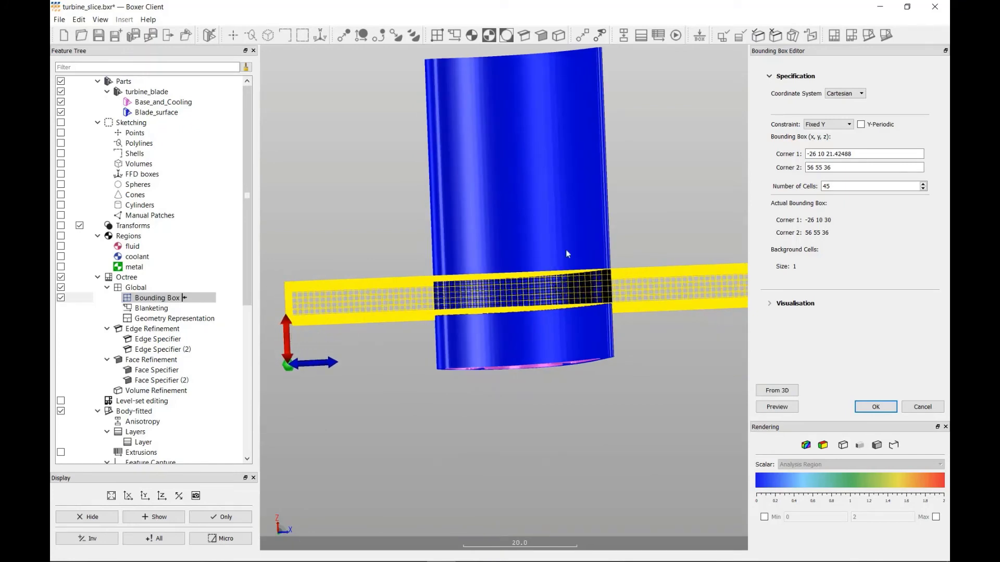
# - Raise the bounding box's Corner 2 in z to about 74.5, near the blade's top, and accept the box
pyautogui.scroll(-2, 579, 255)
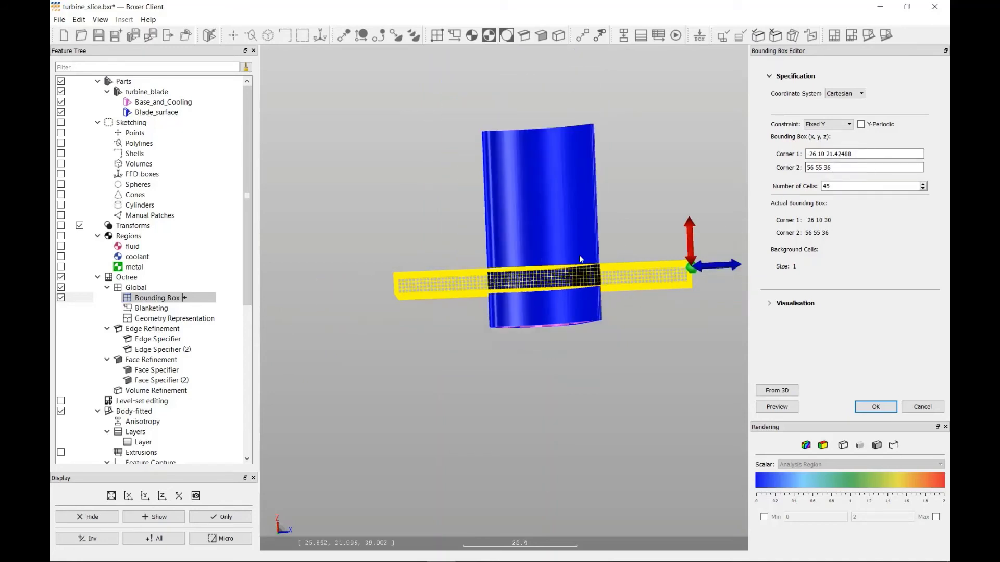
pyautogui.moveTo(689, 241); pyautogui.dragTo(688, 108)
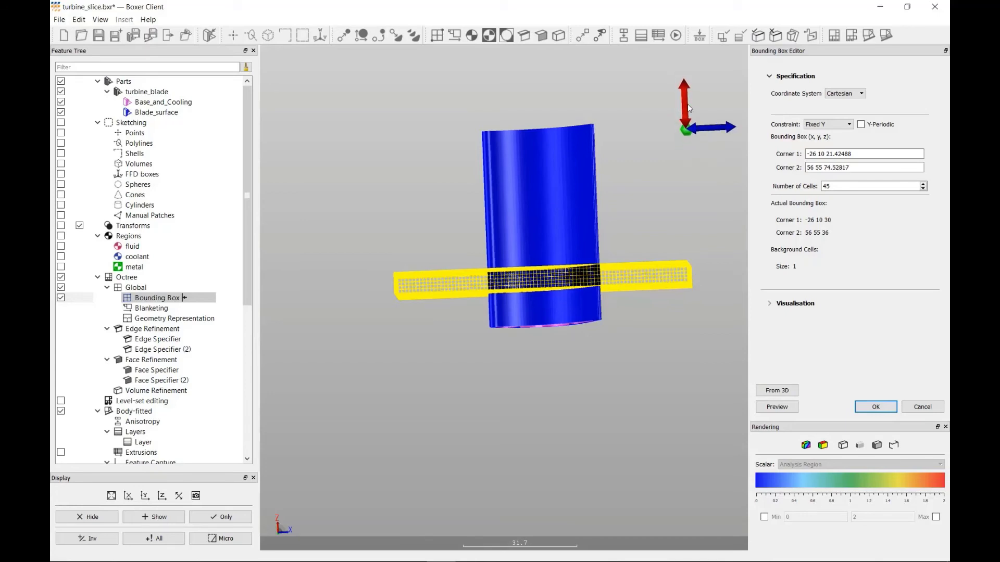
pyautogui.click(884, 409)
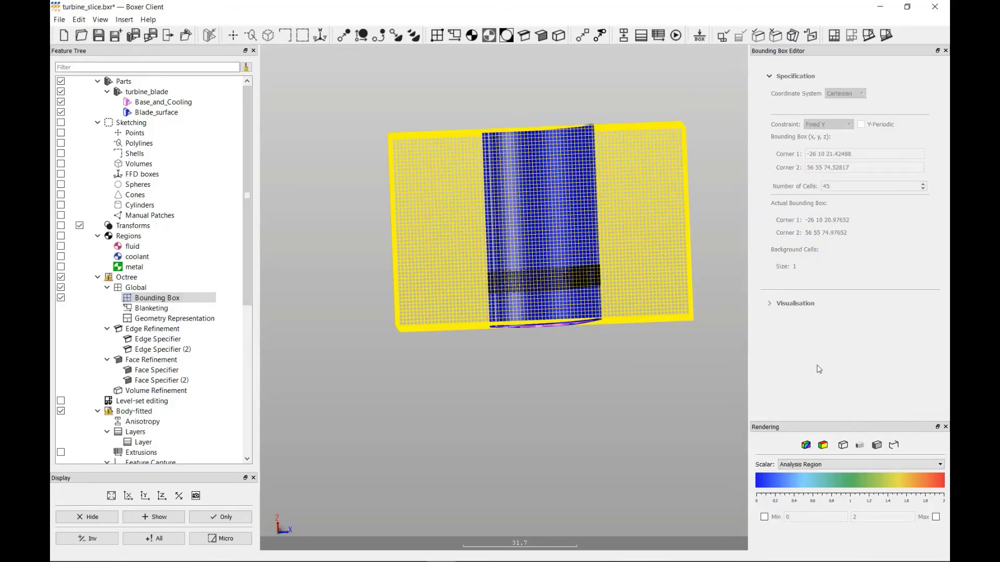
# - Add a body-fitted extrusion to the turbine domain in the x_max direction
pyautogui.moveTo(588, 214); pyautogui.dragTo(462, 301, button='middle')
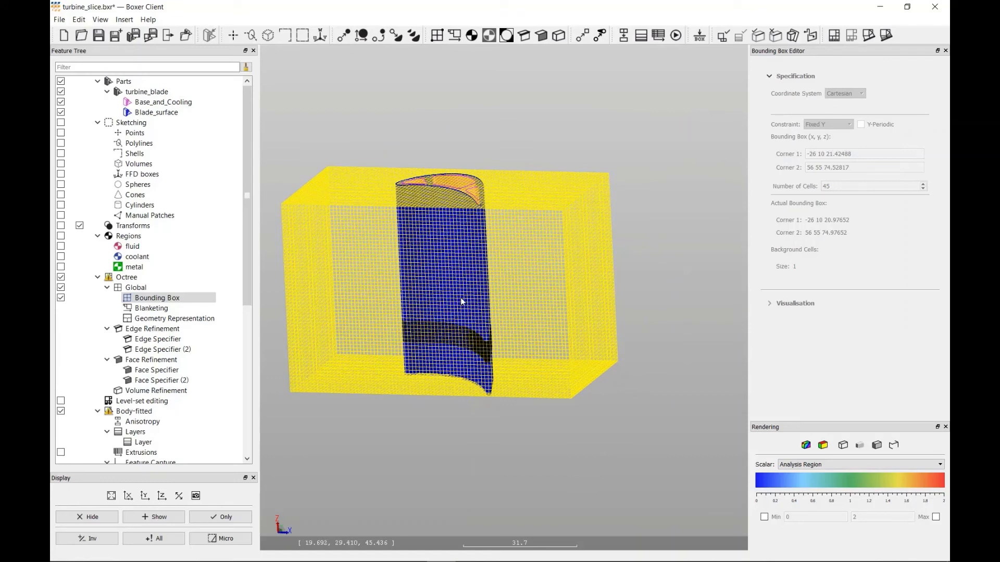
pyautogui.click(658, 35)
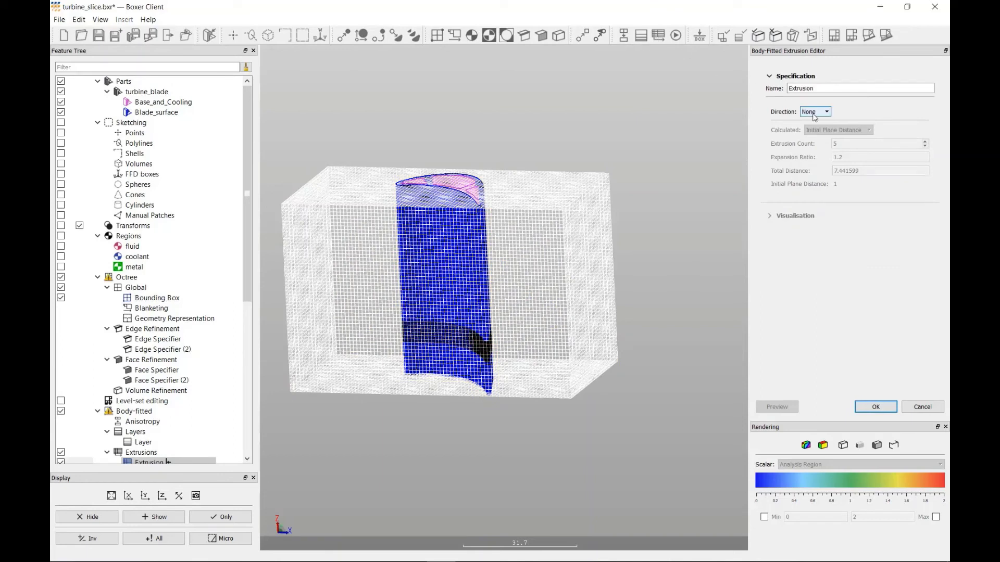
pyautogui.click(814, 114)
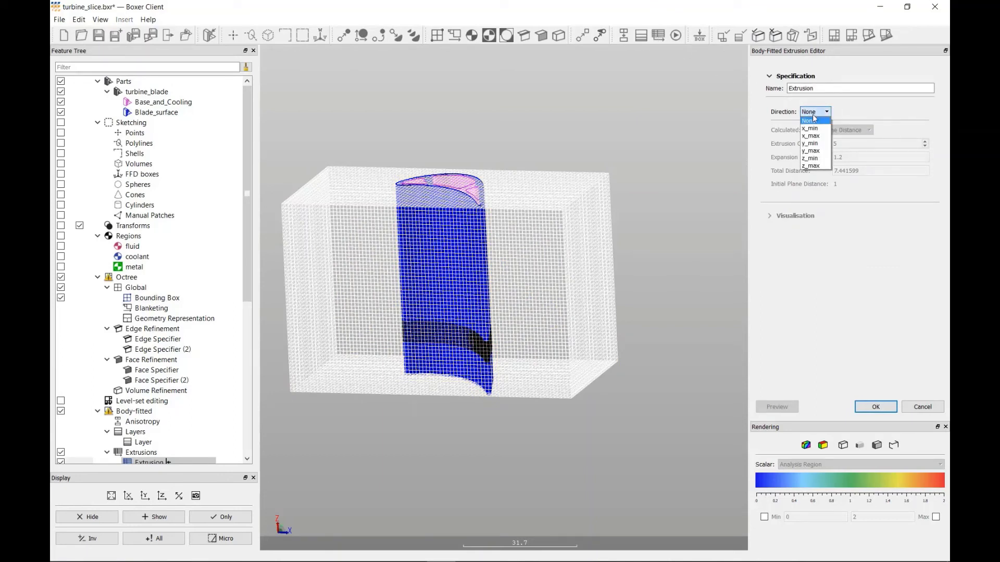
pyautogui.click(815, 136)
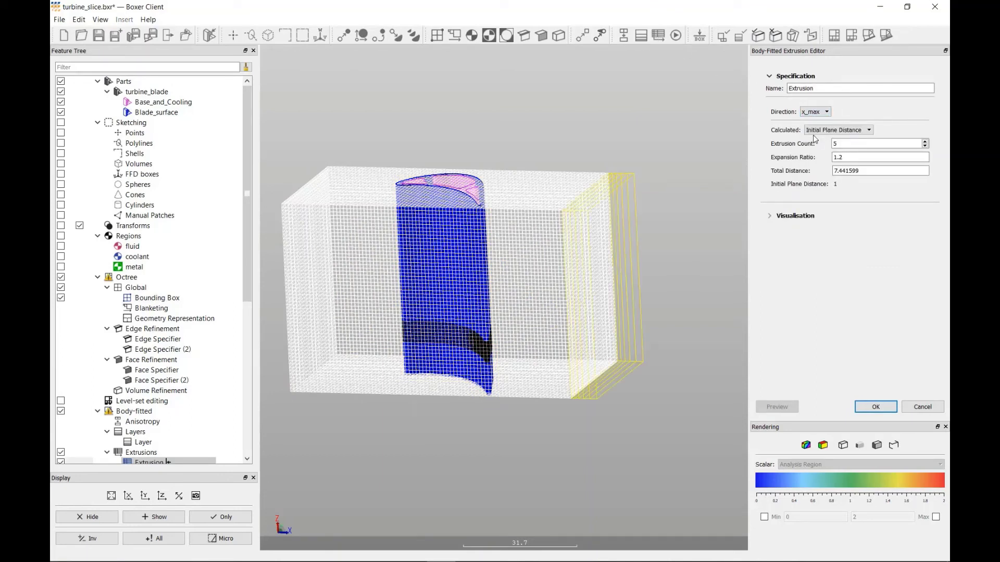
# - Make Total Distance the calculated quantity of the x_max extrusion, set the extrusion count to 15 and accept
pyautogui.click(840, 130)
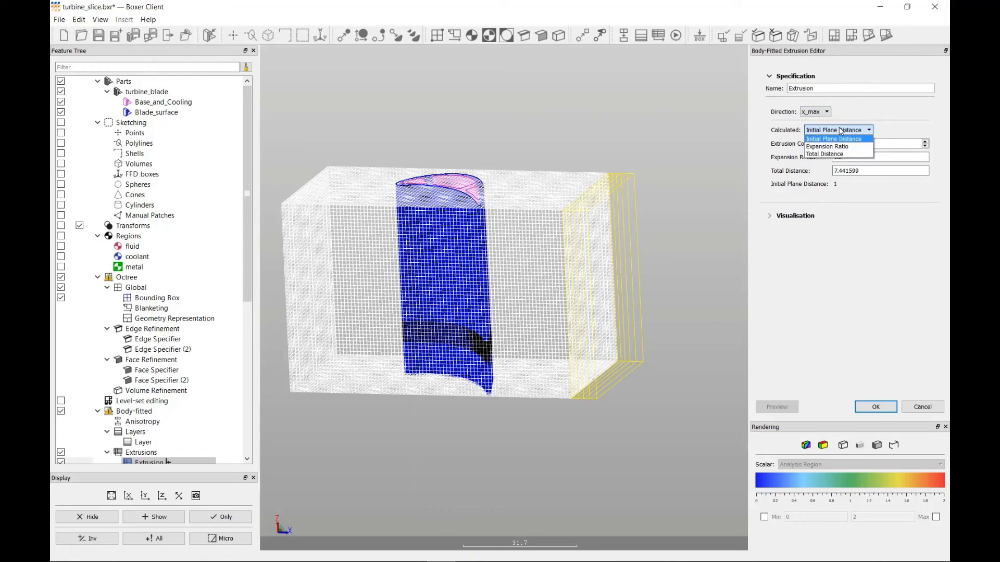
pyautogui.click(838, 154)
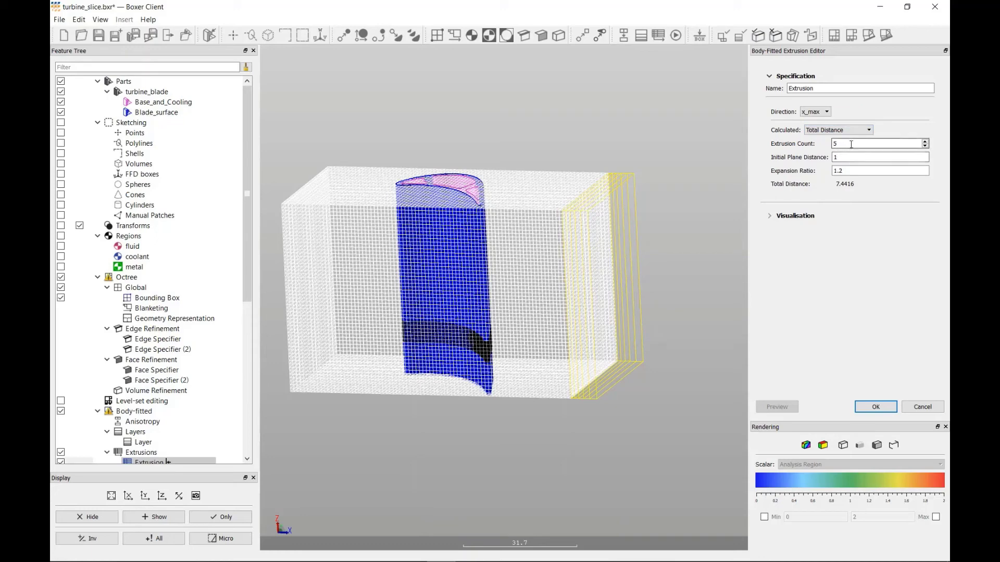
pyautogui.doubleClick(851, 144)
pyautogui.write('15')
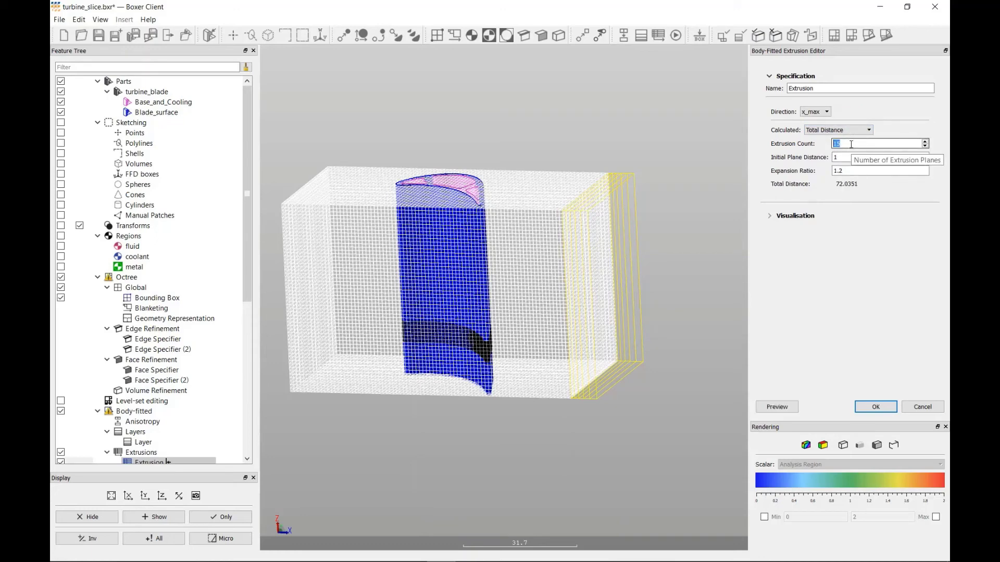
pyautogui.click(875, 407)
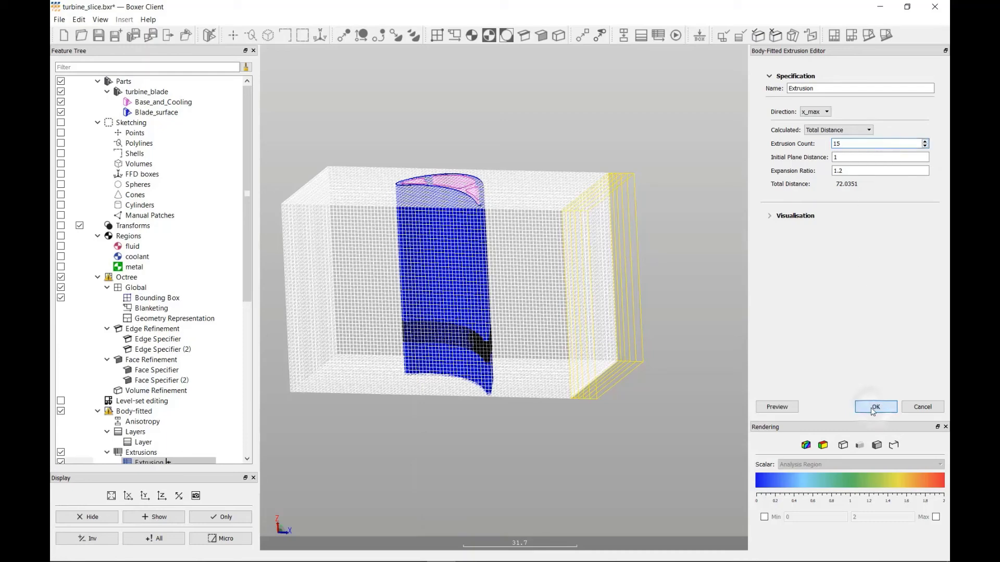
# - Generate the layered mesh for the turbine domain with its x_max extrusion
pyautogui.scroll(-5, 512, 305)
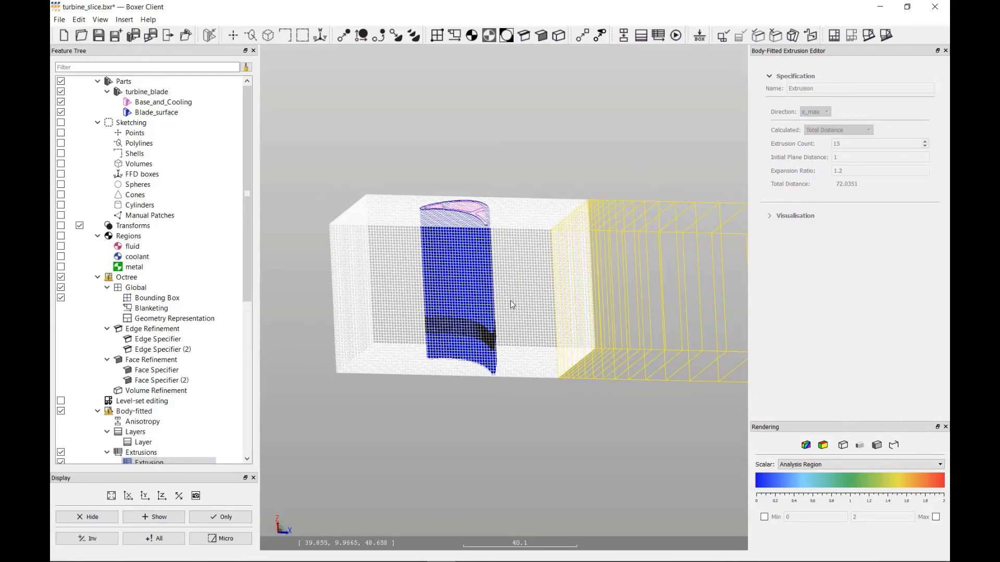
pyautogui.moveTo(536, 301); pyautogui.dragTo(518, 293)
pyautogui.moveTo(519, 294); pyautogui.dragTo(501, 275, button='middle')
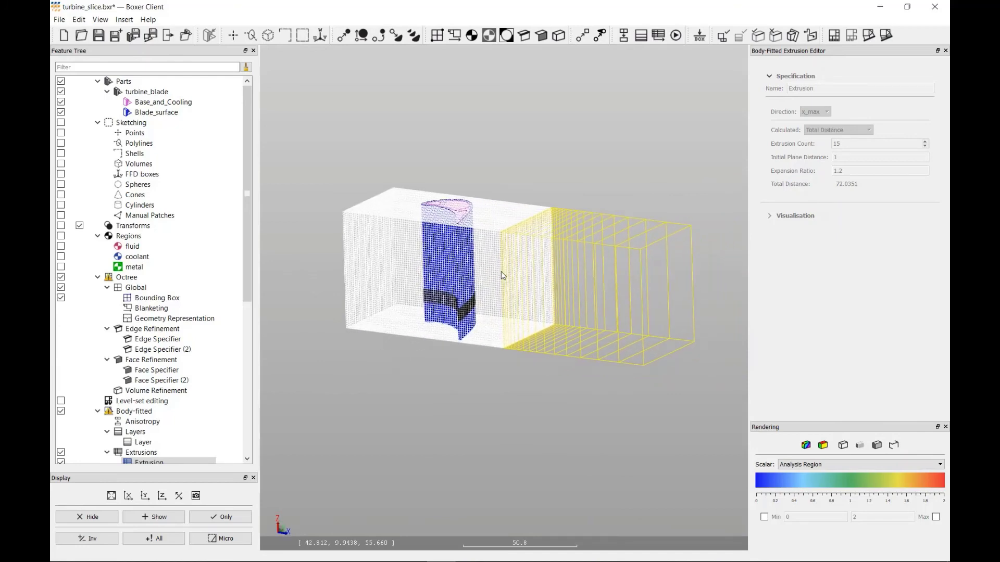
pyautogui.scroll(3, 501, 270)
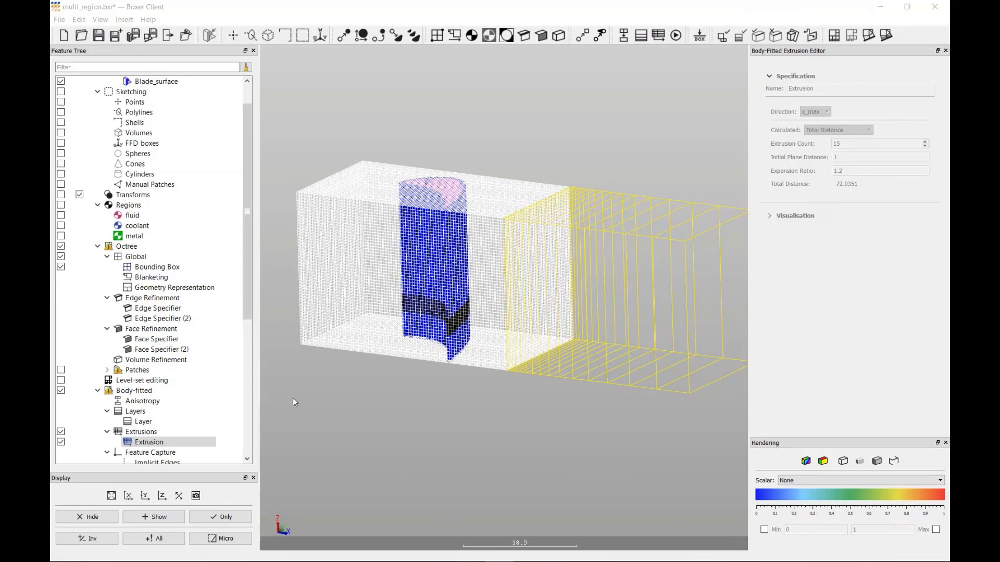
pyautogui.click(886, 36)
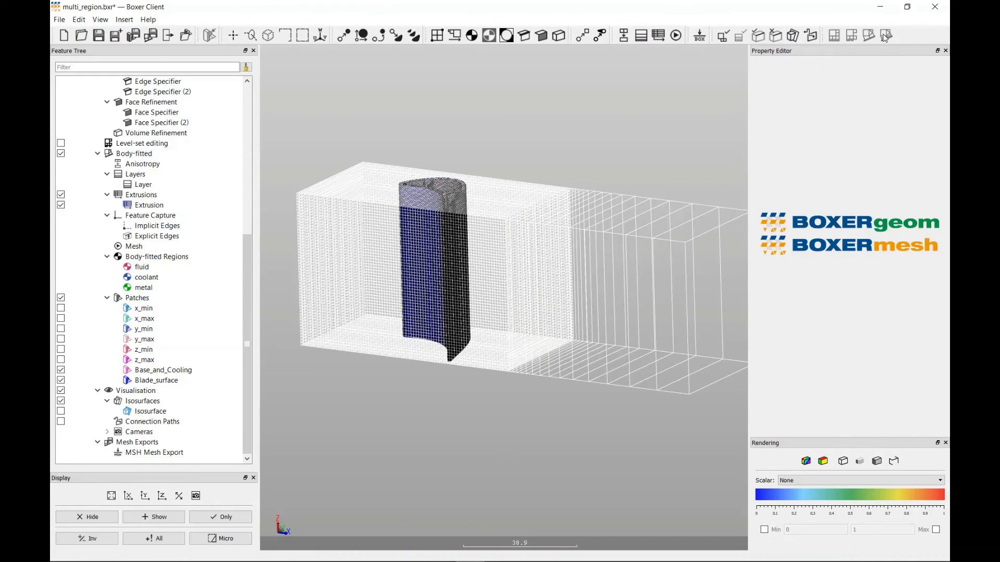
# - Hide the body-fitted extrusions and the octree bounding box so only the blade mesh is displayed
pyautogui.click(60, 196)
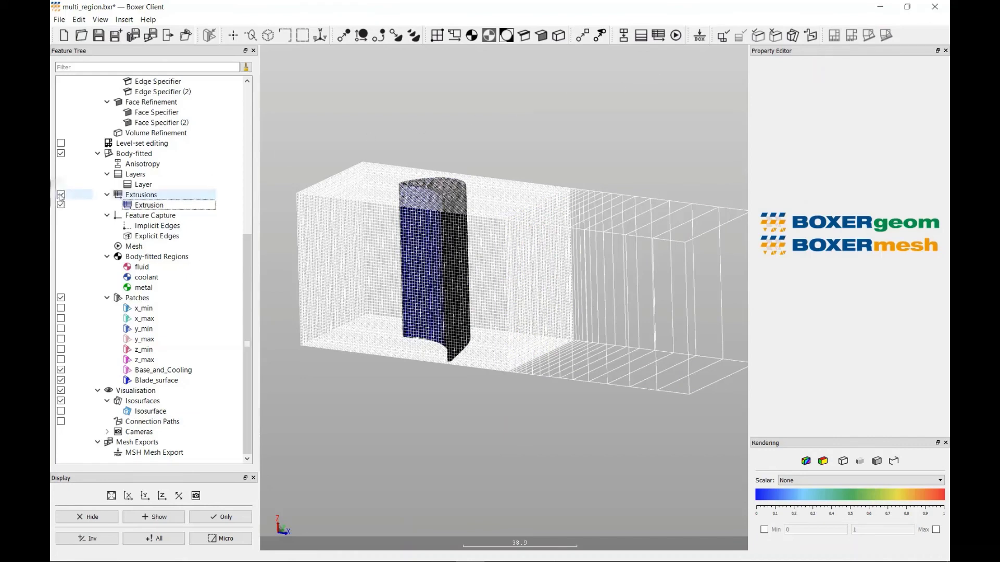
pyautogui.scroll(4, 61, 193)
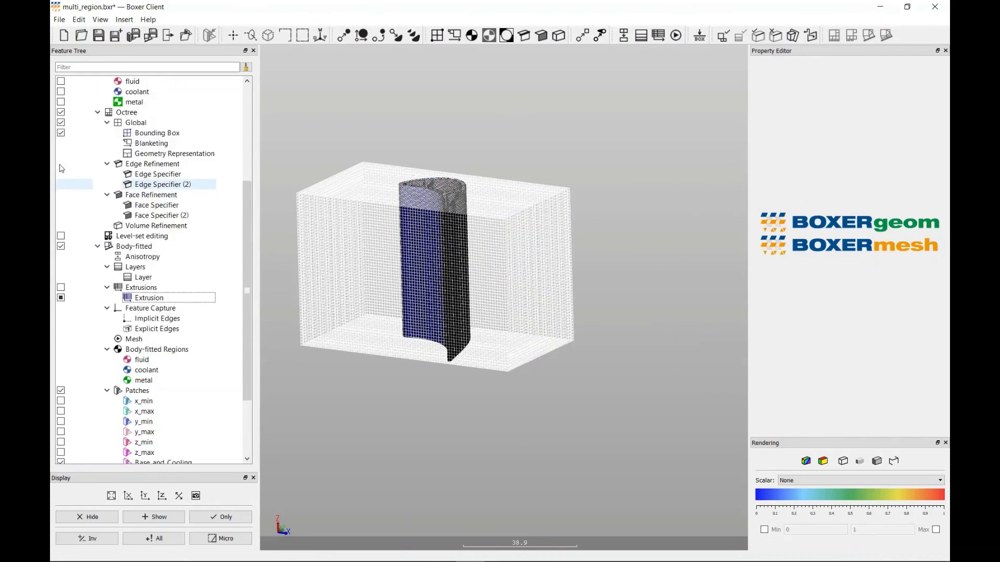
pyautogui.click(61, 164)
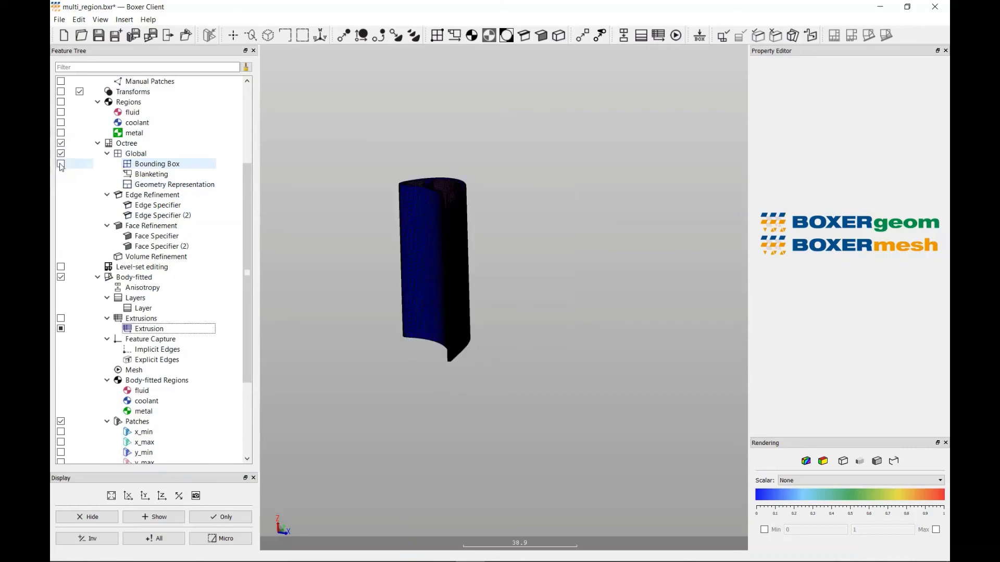
# - Show the body-fitted y_max and z_min patches and the isosurface, and inspect the mesh around the blade and its cooling passages up close
pyautogui.moveTo(247, 259); pyautogui.dragTo(247, 332)
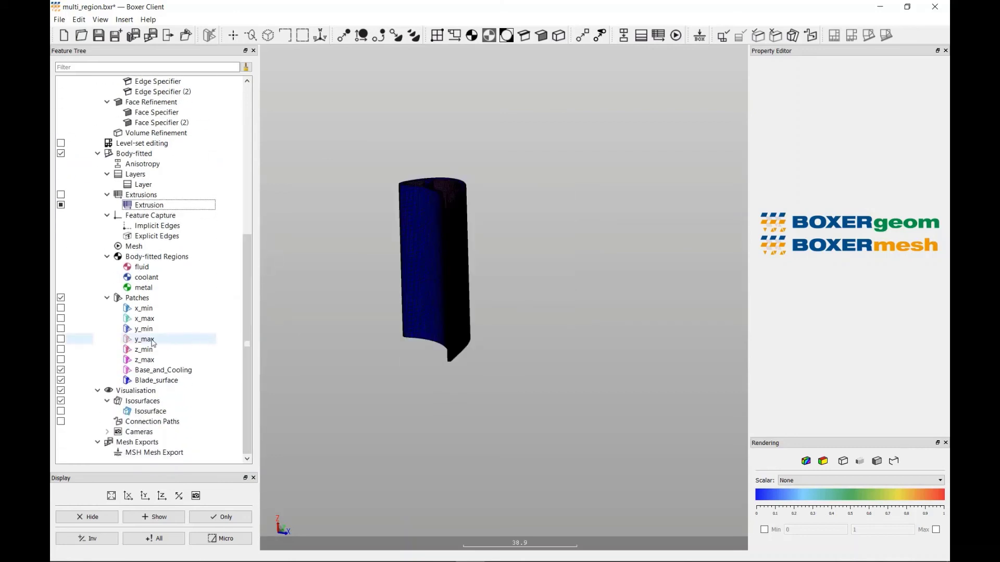
pyautogui.click(61, 339)
pyautogui.click(61, 349)
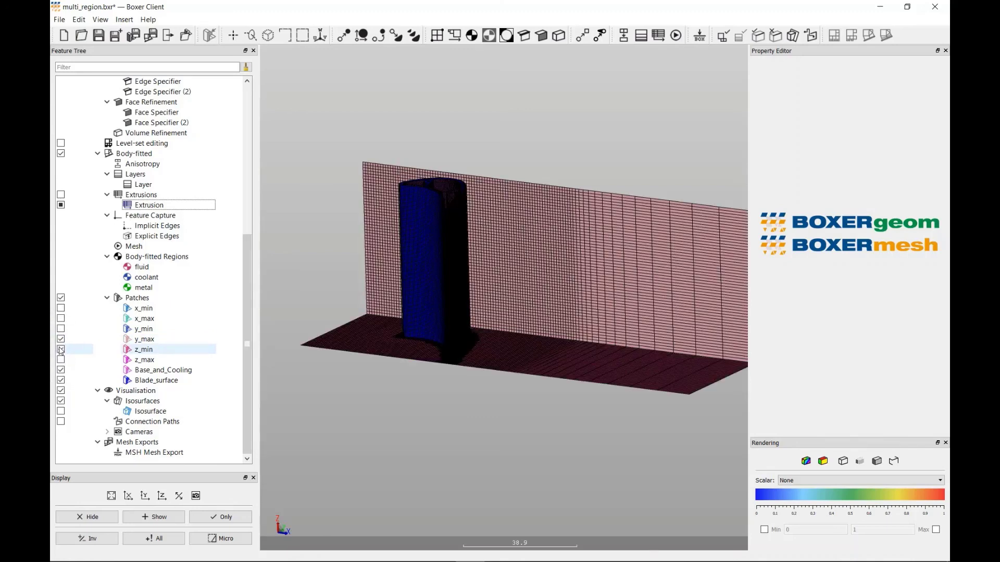
pyautogui.click(61, 411)
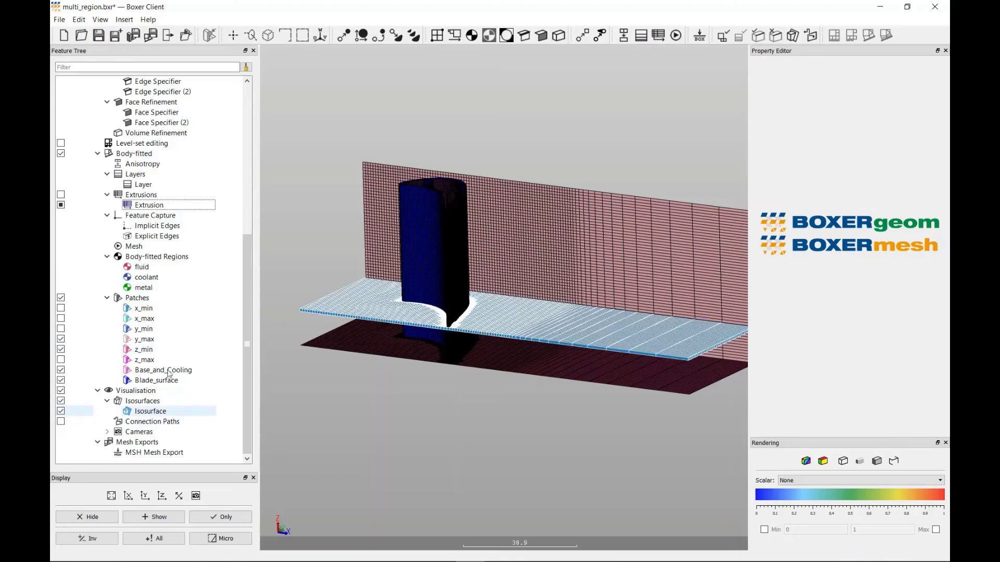
pyautogui.moveTo(461, 261); pyautogui.dragTo(494, 272)
pyautogui.scroll(5, 462, 261)
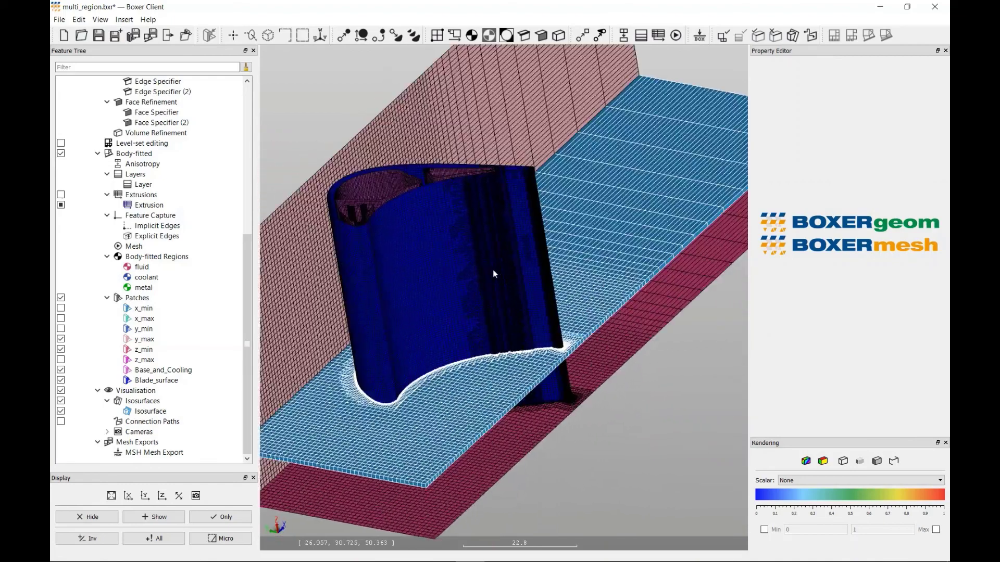
pyautogui.scroll(4, 377, 204)
pyautogui.moveTo(377, 202); pyautogui.dragTo(453, 181)
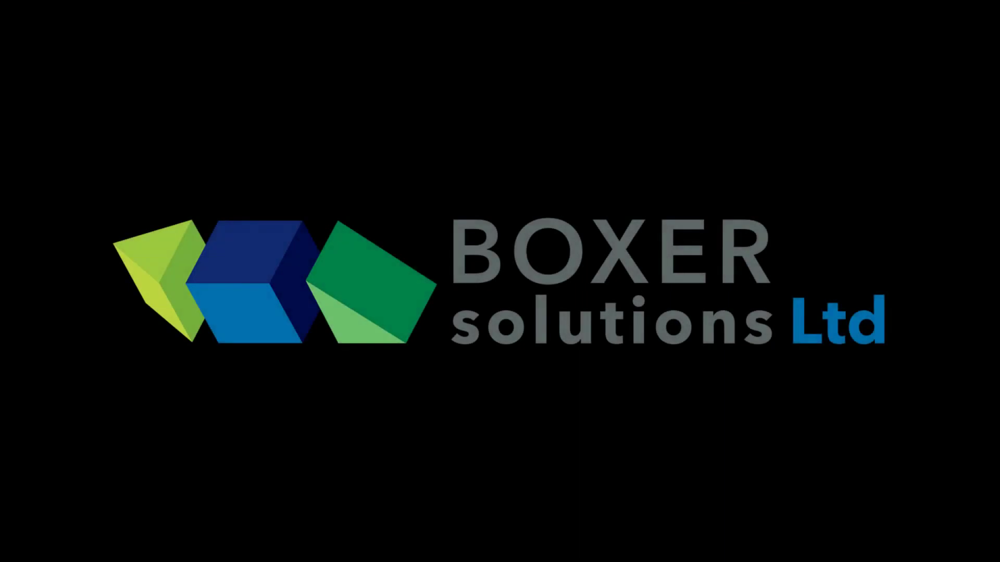